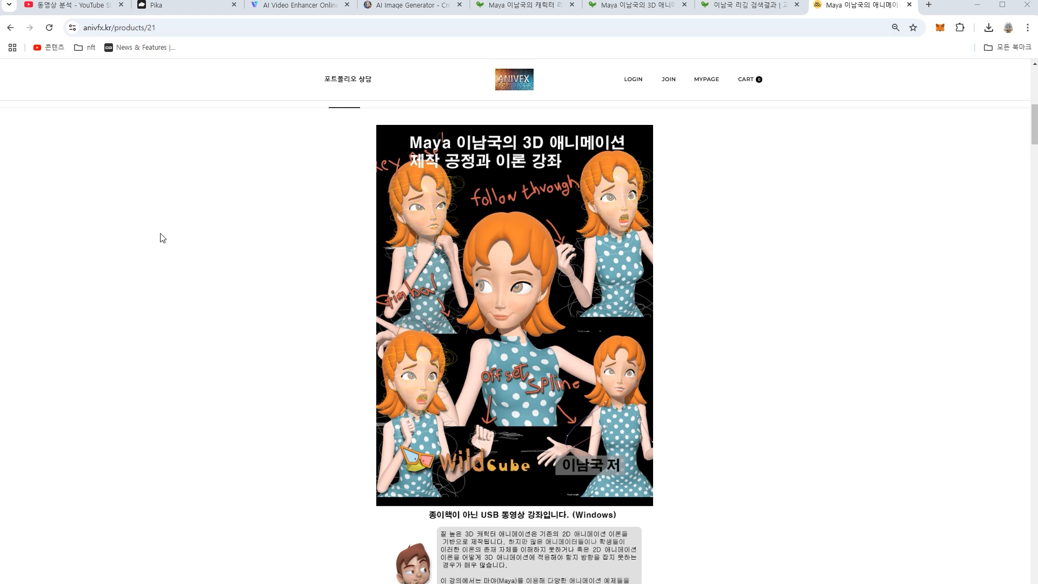
Look through the course page's animation stages, including key pose, blocking, moving hold and offset
scroll(583, 443, down, 20)
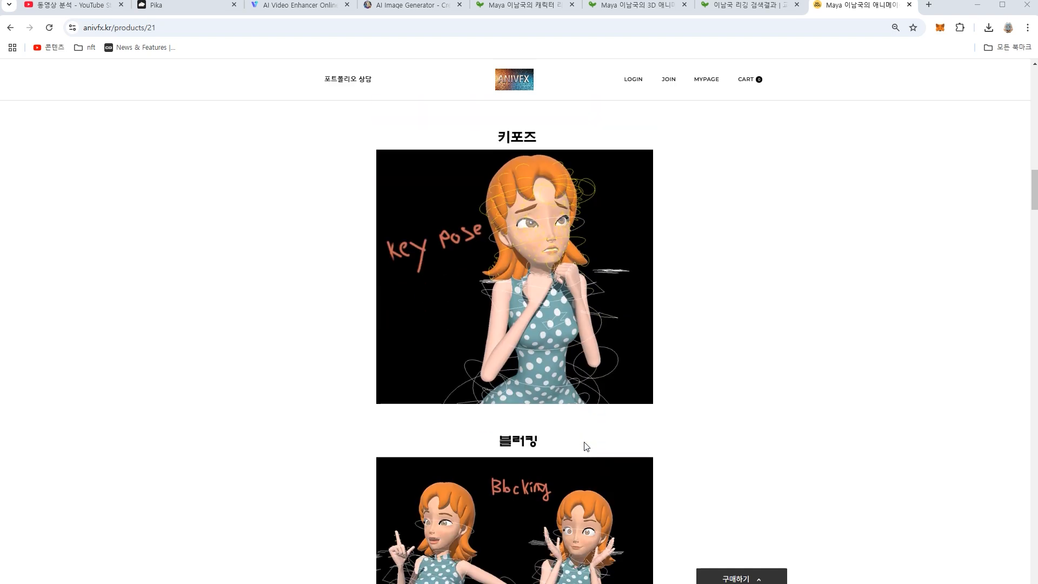
scroll(586, 446, down, 13)
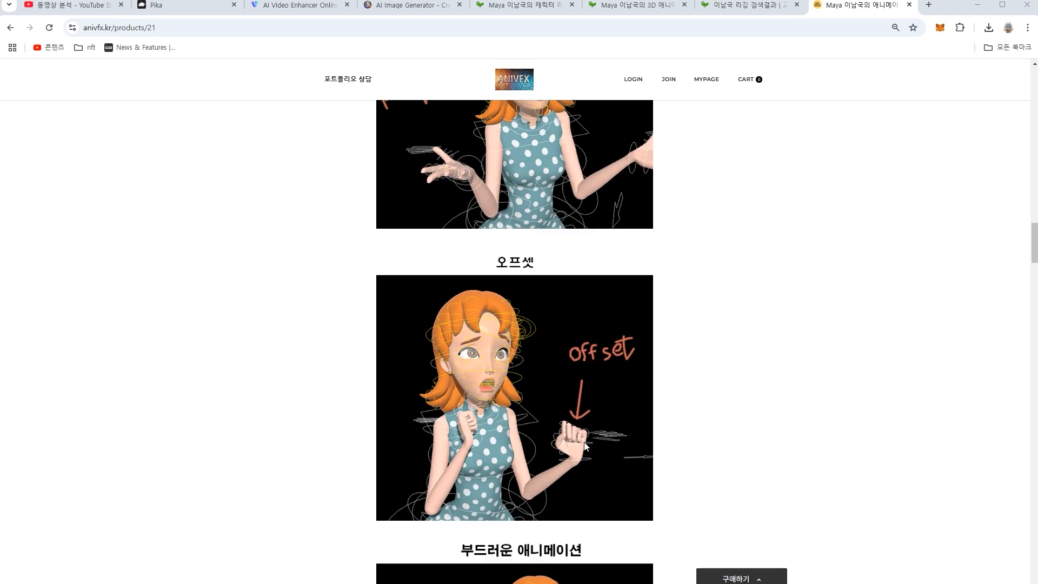
scroll(584, 443, up, 4)
scroll(584, 443, down, 4)
scroll(551, 434, up, 9)
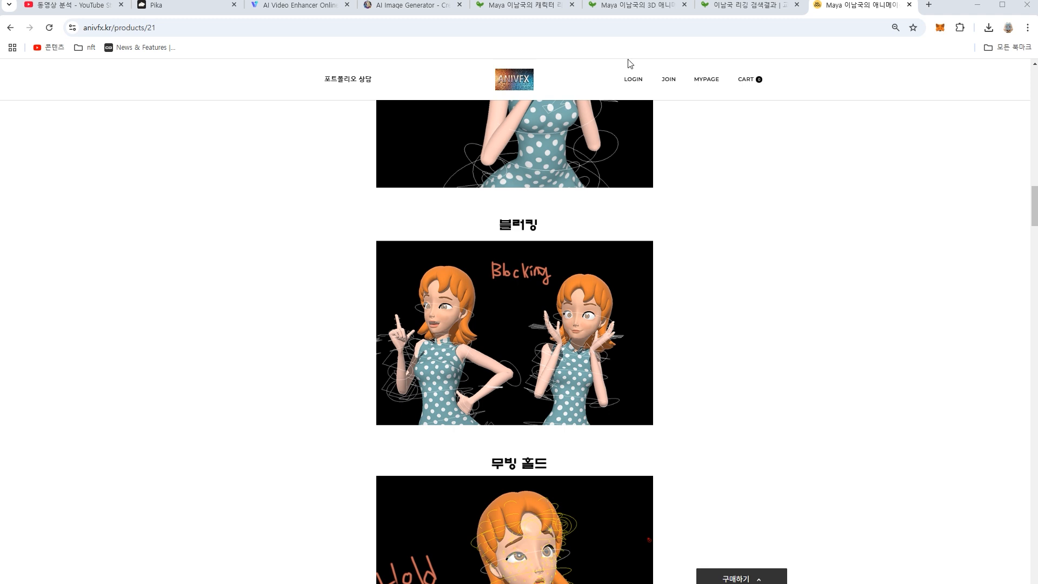
Switch to Maya and review the character's head-turn animation by scrubbing the opening frames and playing it
click(637, 8)
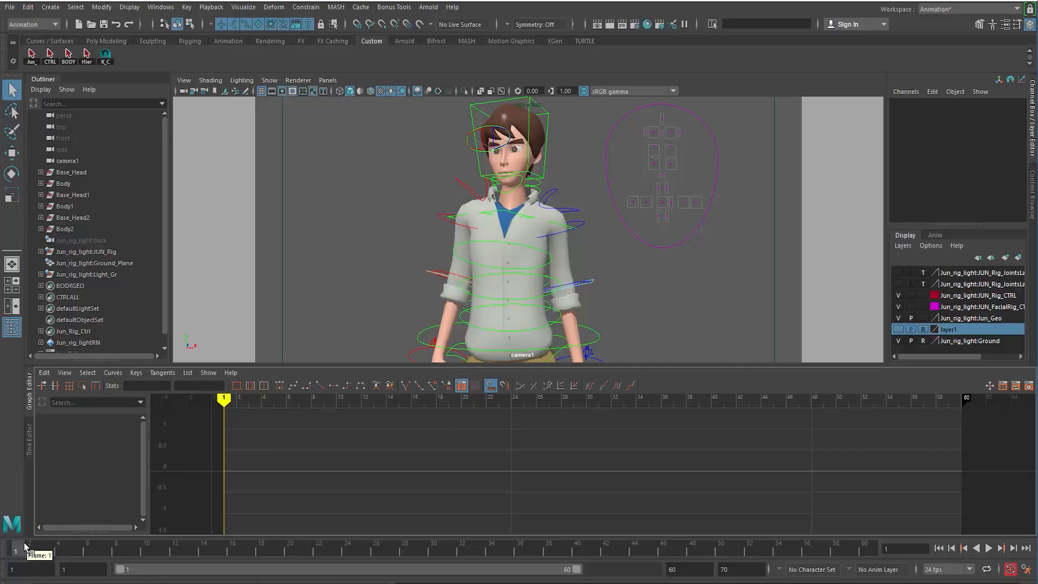
drag(32, 547, 115, 544)
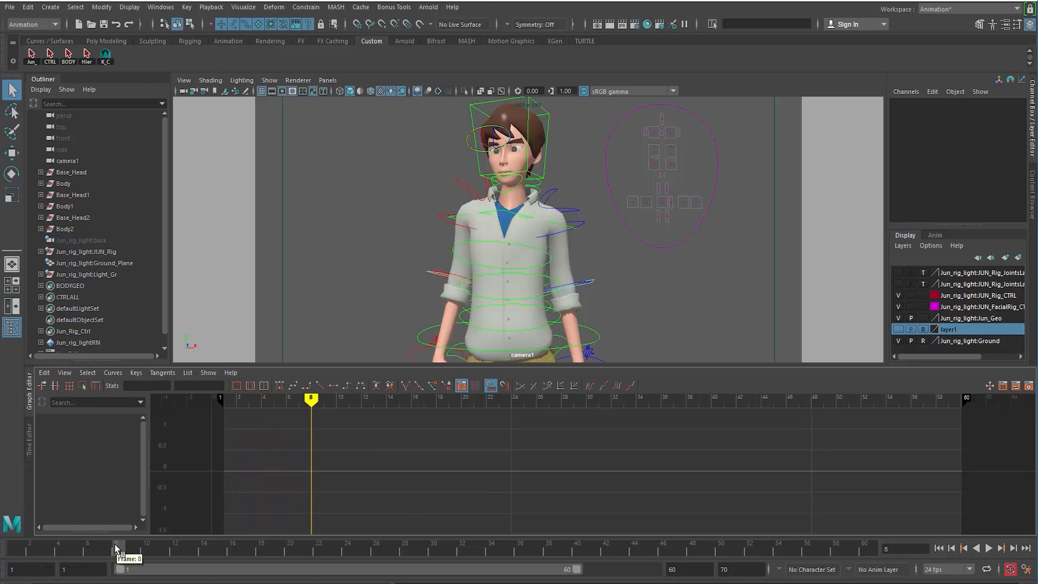
key(alt+v)
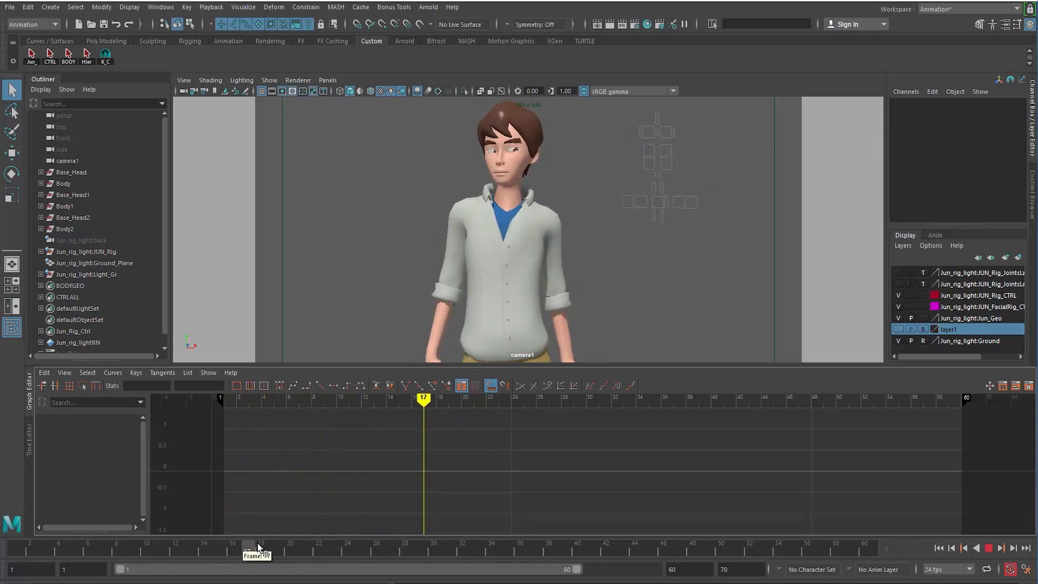
key(alt+v)
Select the Spine03 FK control on the chest and review the turn by scrubbing around frame 14 and playing from frame 1
click(454, 252)
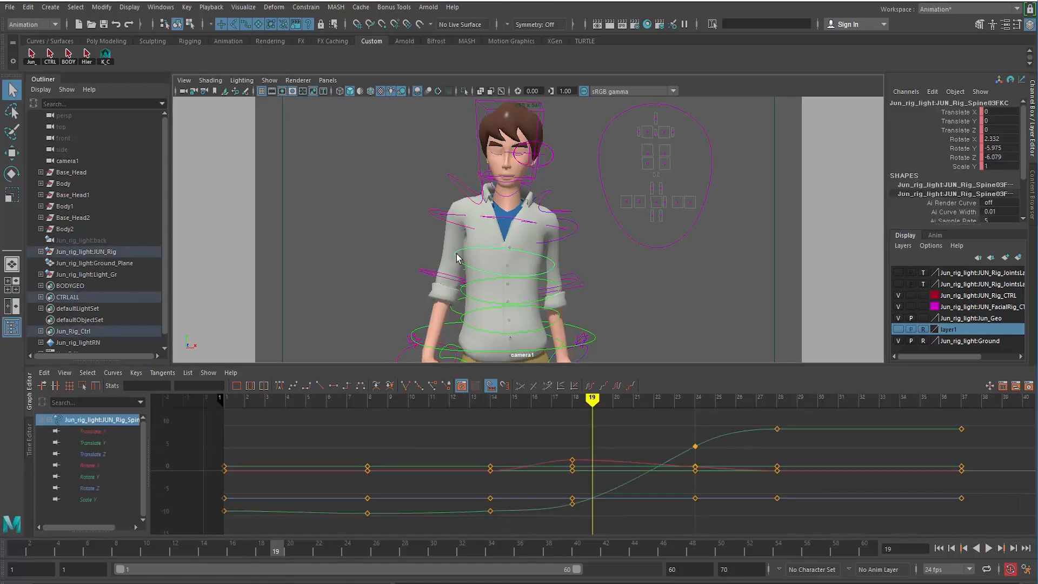
drag(273, 548, 202, 553)
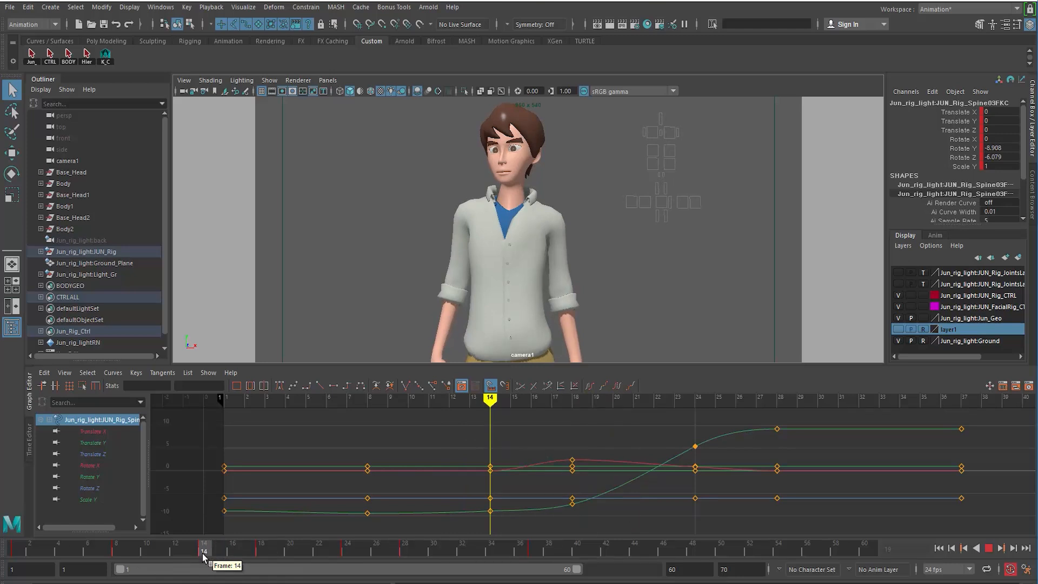
drag(203, 553, 202, 553)
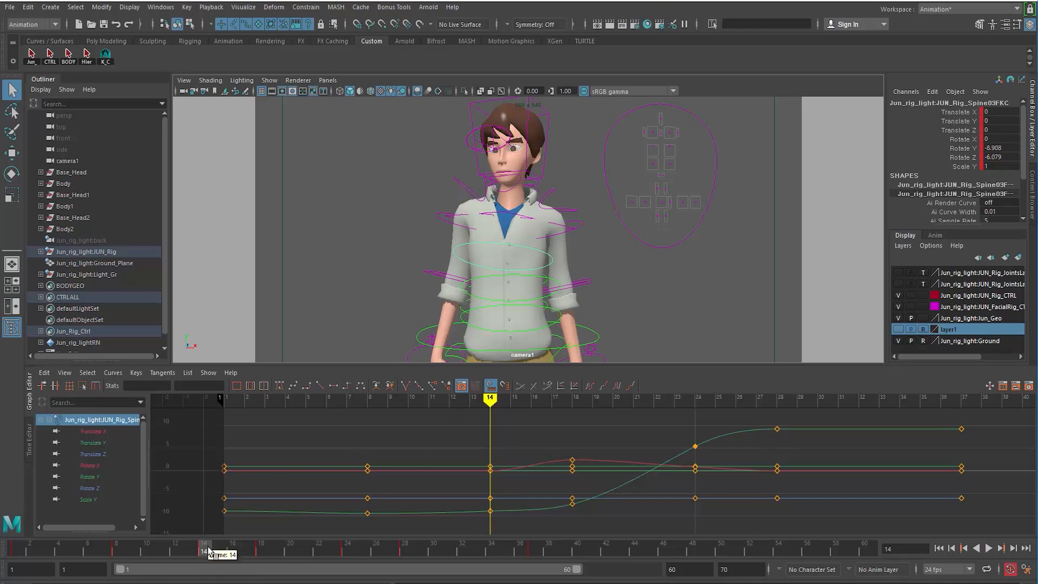
mouse_move(211, 551)
mouse_down()
mouse_move(253, 552)
mouse_move(186, 553)
mouse_move(202, 553)
mouse_up()
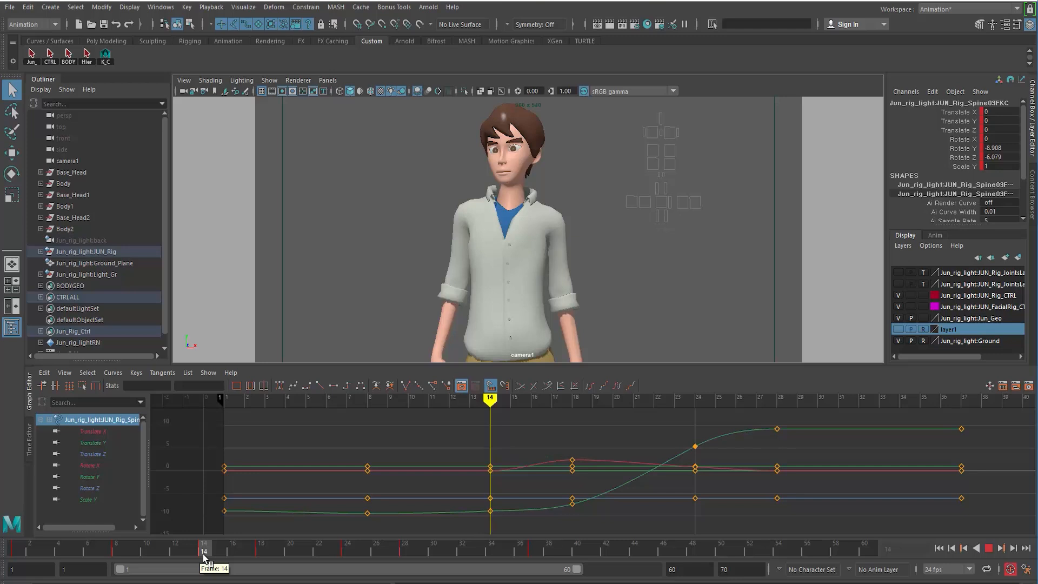
drag(204, 553, 200, 555)
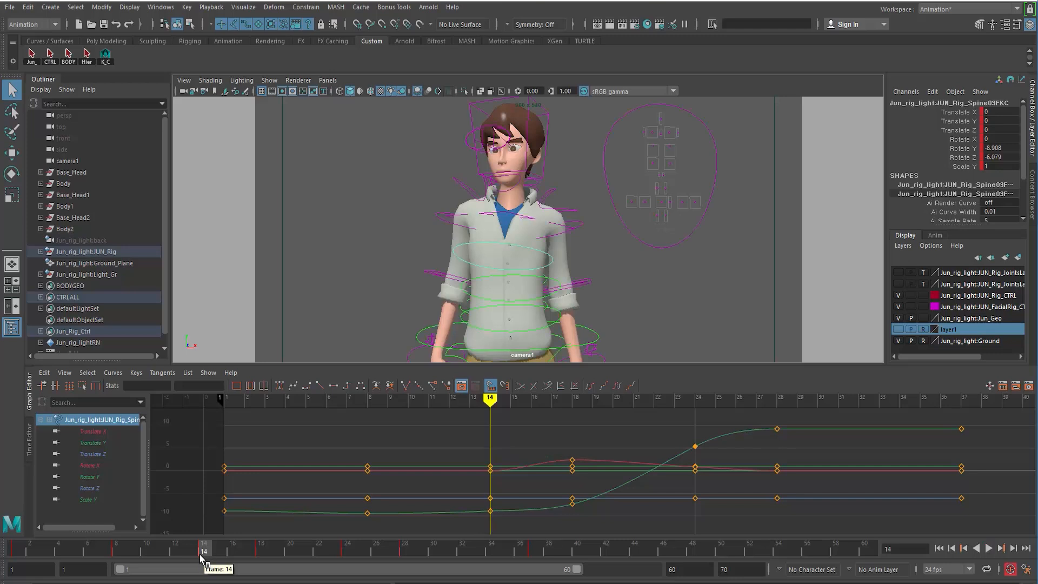
click(939, 548)
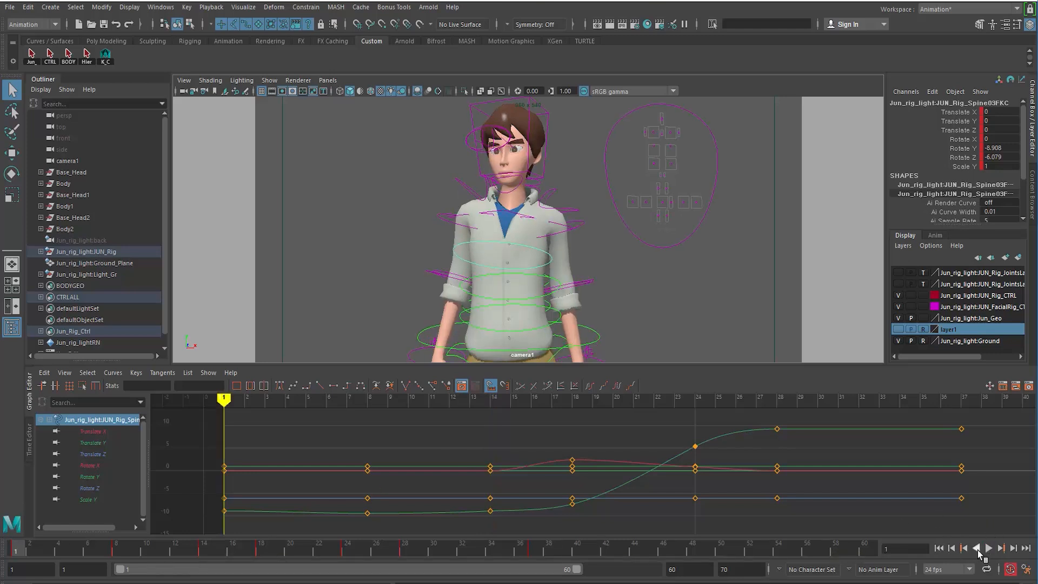
click(987, 548)
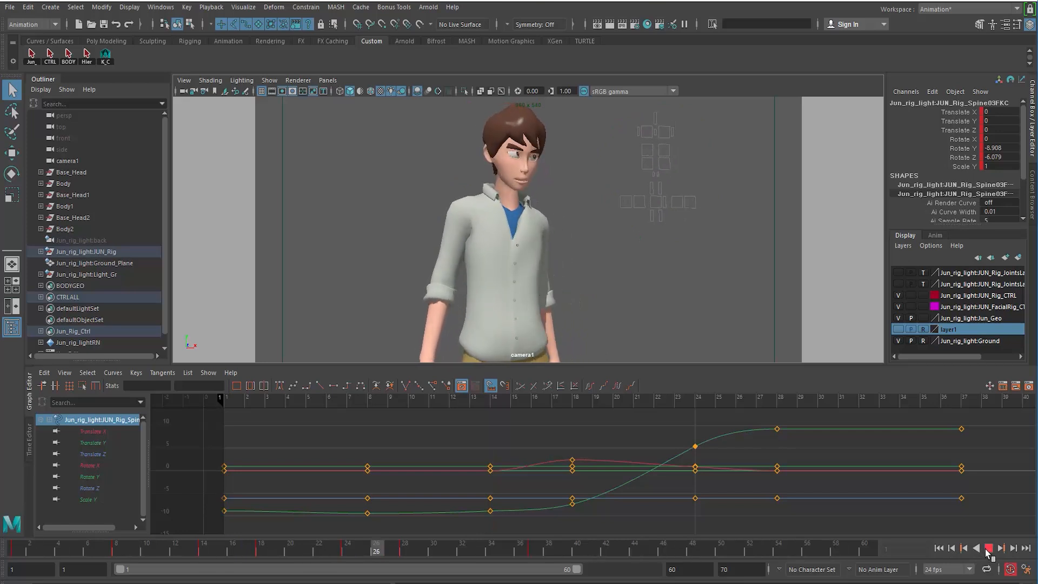
click(988, 548)
mouse_move(273, 556)
mouse_down()
mouse_move(331, 556)
mouse_move(144, 559)
mouse_move(382, 557)
mouse_move(132, 563)
mouse_move(358, 566)
mouse_move(213, 566)
mouse_move(210, 577)
mouse_up()
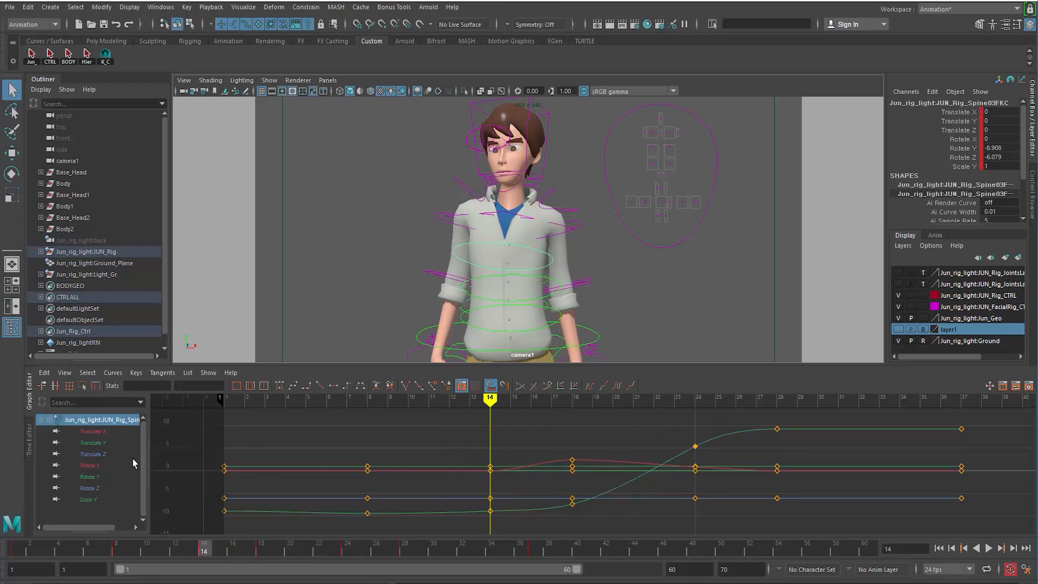
Isolate the Spine03 control's Translate Y curve and select its key at frame 18 for moving
click(92, 443)
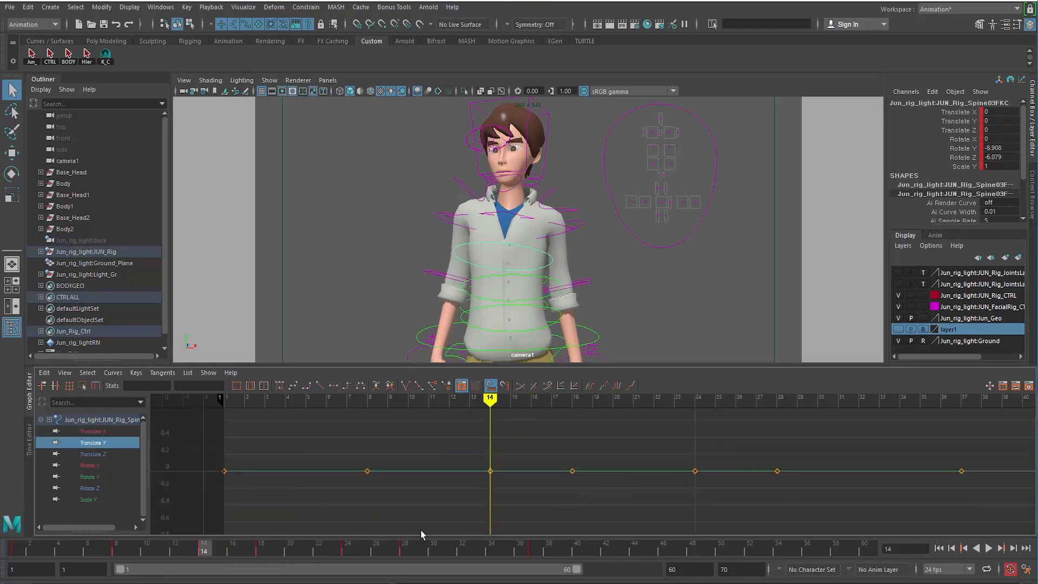
drag(227, 551, 269, 550)
drag(550, 465, 589, 488)
key(w)
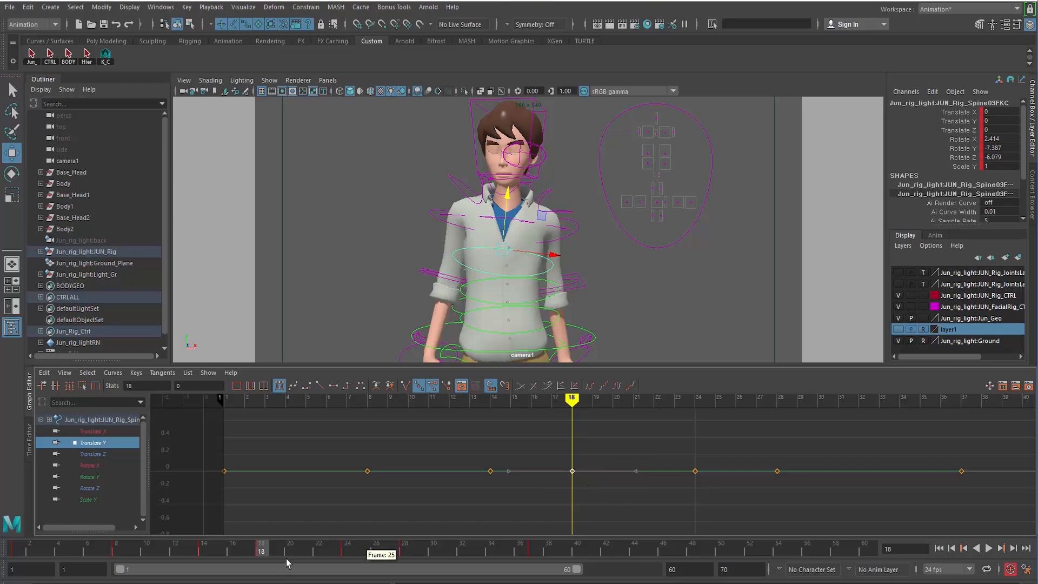
mouse_move(285, 550)
mouse_down()
mouse_move(347, 550)
mouse_move(235, 559)
mouse_move(269, 560)
mouse_up()
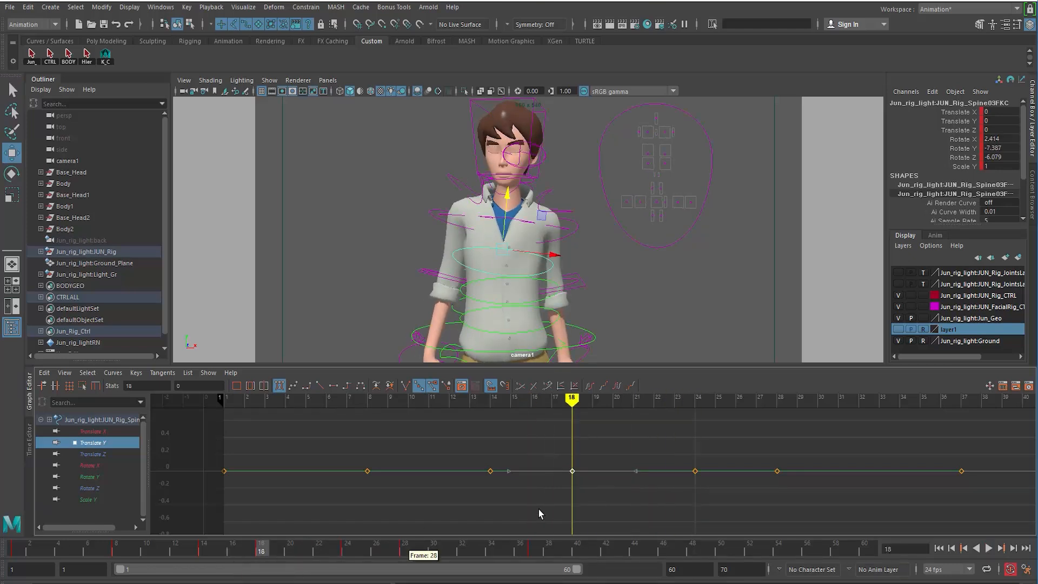
key(w)
Move the chest control down at frame 24, then adjust its Translate Y keys to about -0.17 at frame 18 and -0.62 at frame 24
drag(574, 419, 695, 420)
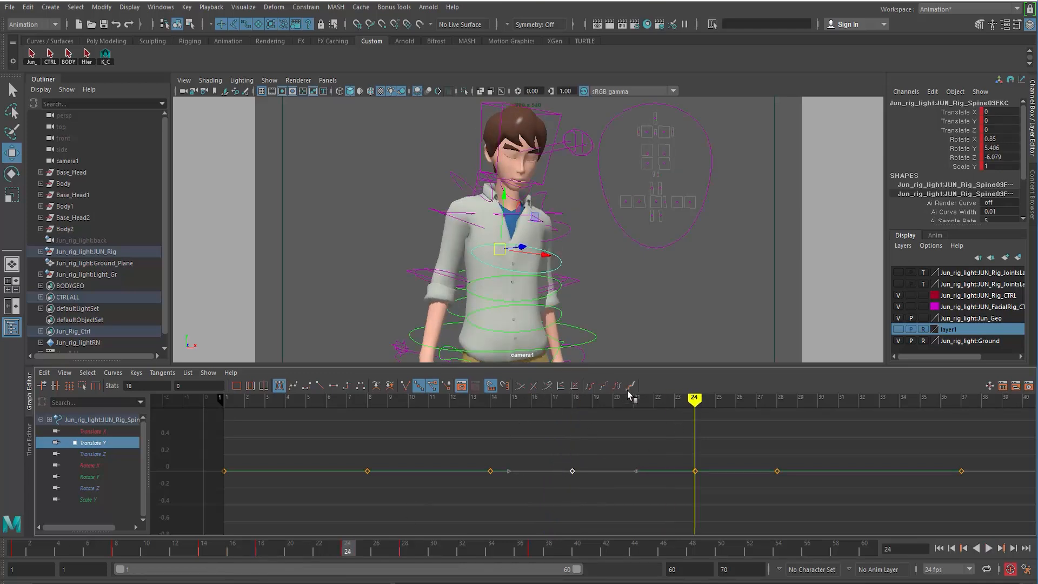
drag(501, 207, 503, 203)
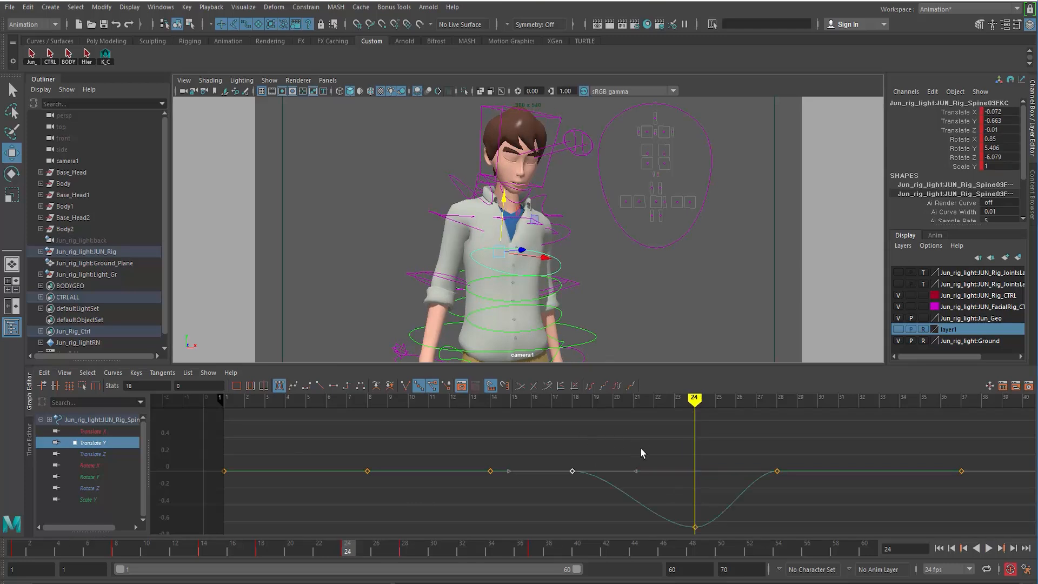
drag(343, 549, 263, 556)
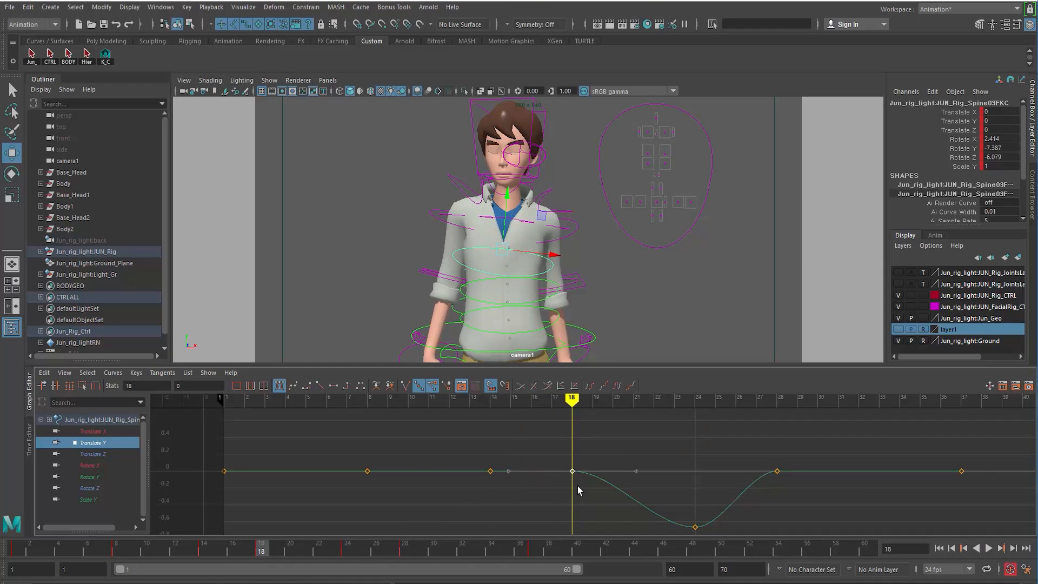
shift+middle_drag(578, 485, 576, 500)
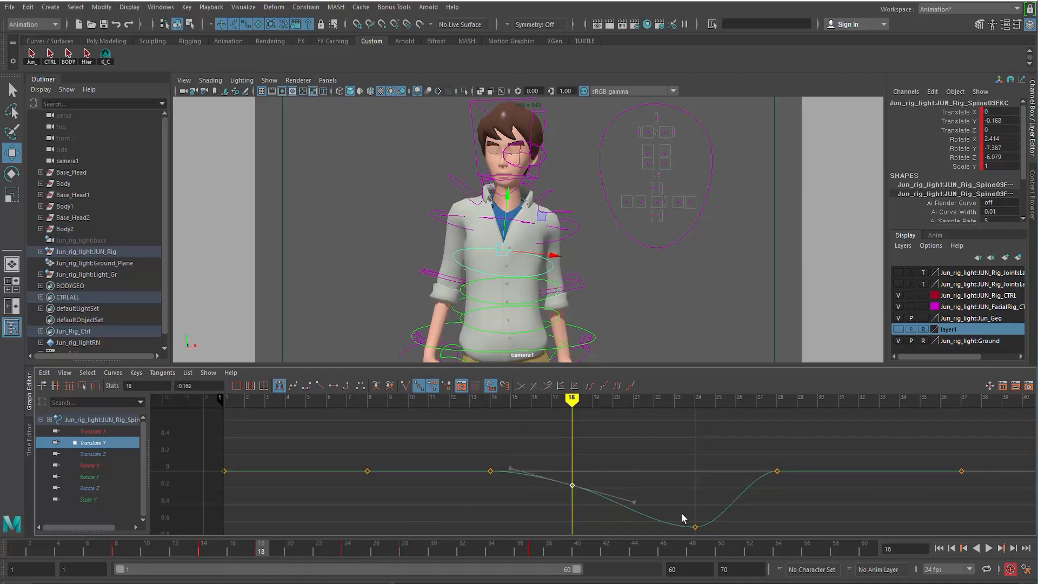
drag(682, 515, 711, 531)
shift+middle_drag(695, 520, 695, 516)
Scrub the downward motion up to frame 24 and lower the Translate Y key at frame 18 to about -0.32
drag(207, 551, 347, 560)
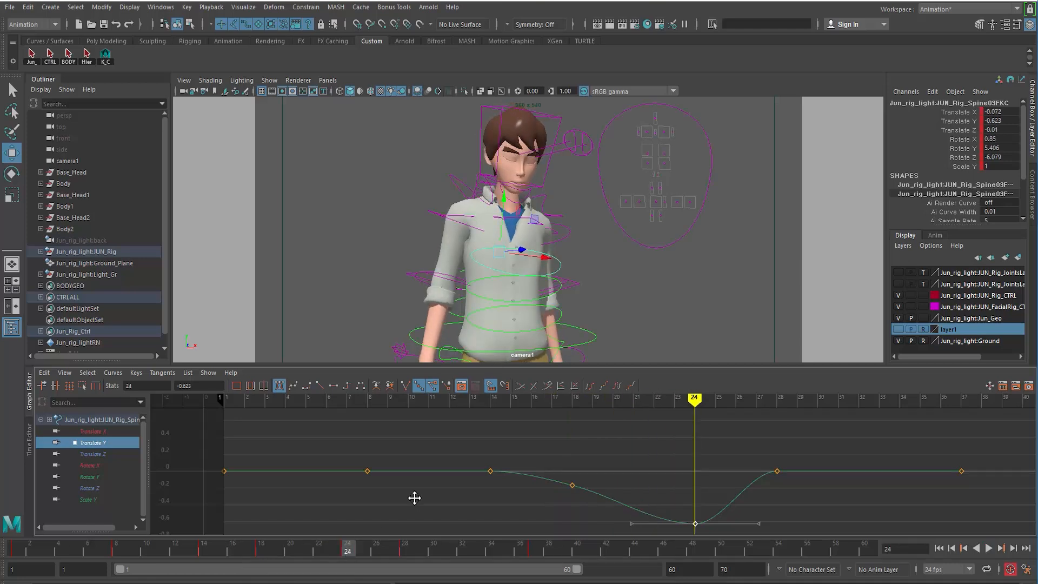
alt+middle_drag(415, 497, 387, 508)
mouse_move(319, 549)
mouse_down()
mouse_move(271, 550)
mouse_move(344, 558)
mouse_up()
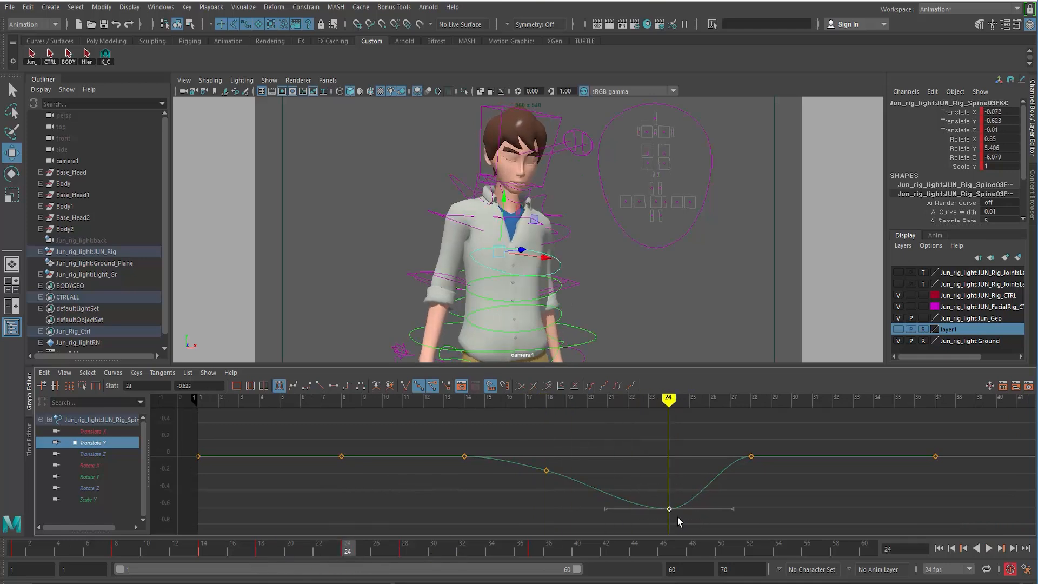
click(546, 470)
middle_drag(556, 492, 546, 493)
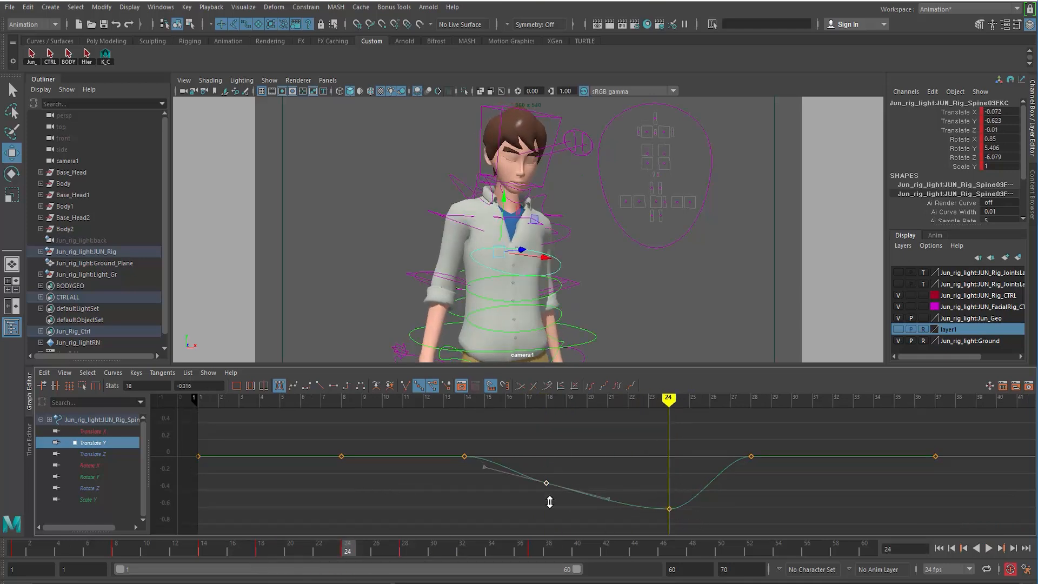
Break the tangents of the Translate Y key at frame 14 and tilt its outgoing handle down toward the frame 18 key
drag(266, 550, 206, 550)
click(464, 456)
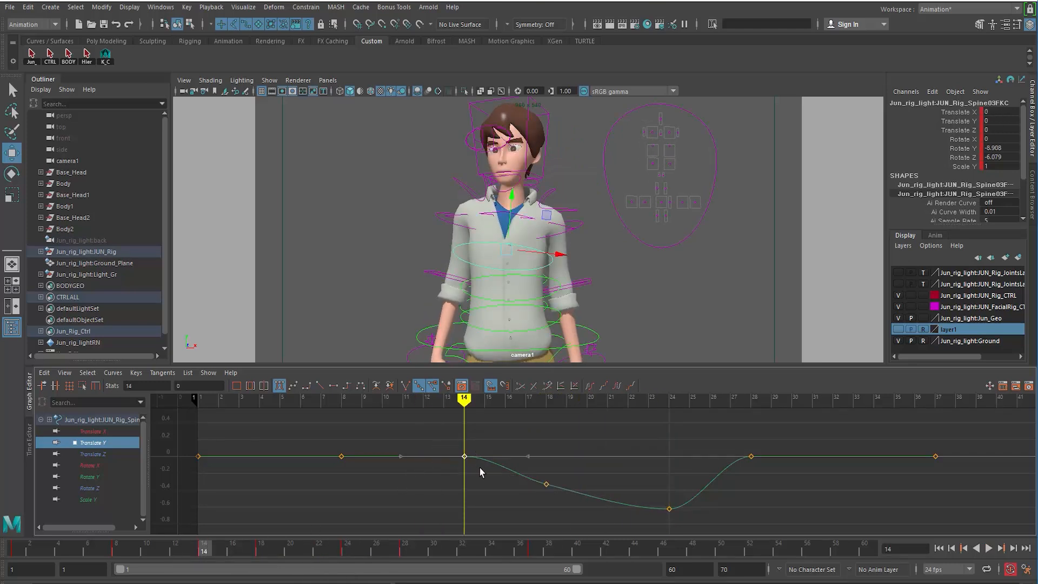
click(405, 387)
middle_drag(543, 483, 536, 506)
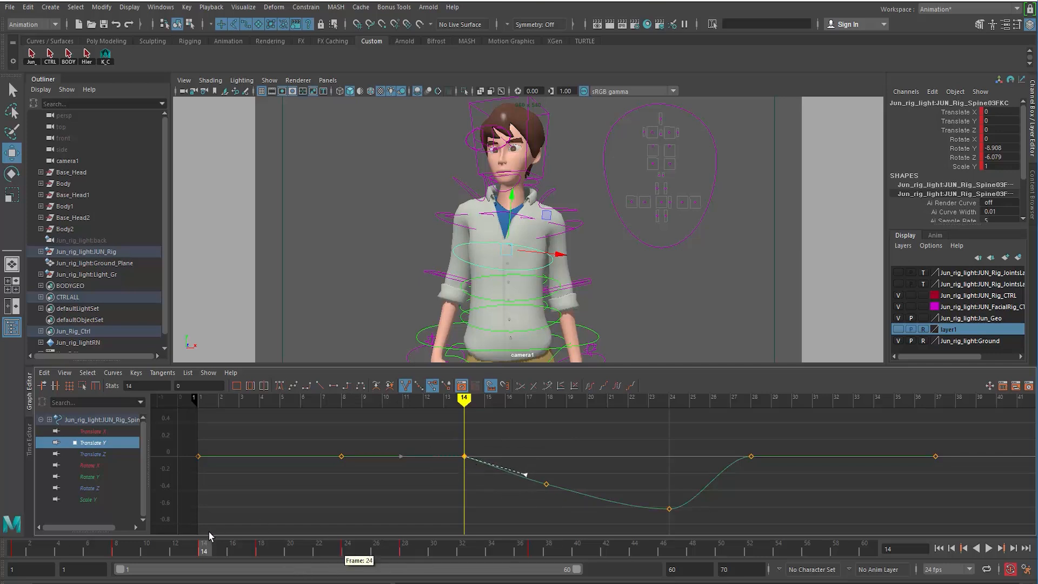
Raise the Translate Y key at frame 28 to about 0.235 and review the motion by scrubbing and playing from frame 1
drag(215, 551, 534, 565)
drag(730, 445, 773, 471)
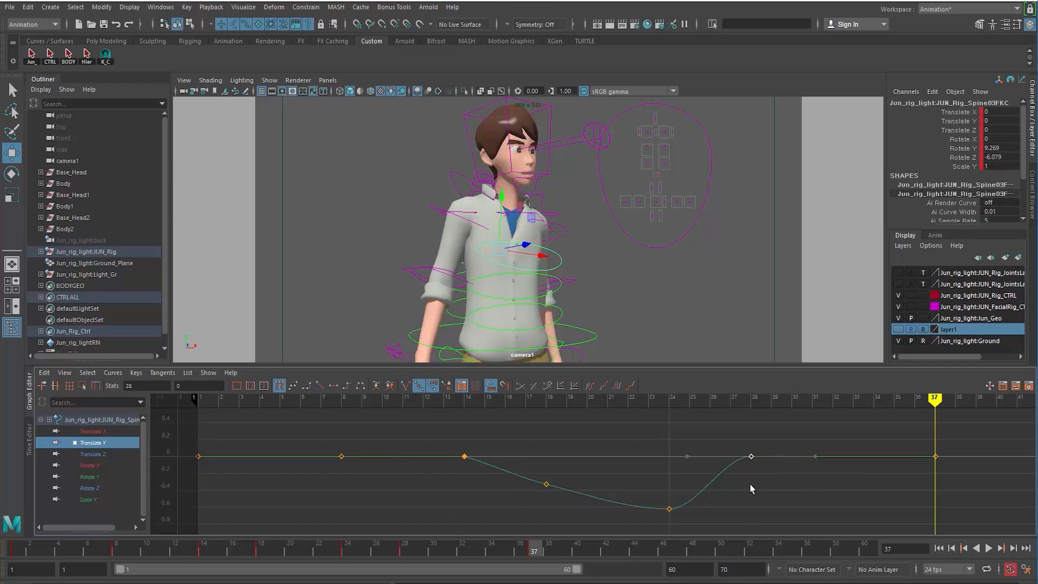
middle_drag(747, 481, 748, 462)
drag(335, 557, 535, 577)
drag(309, 558, 173, 551)
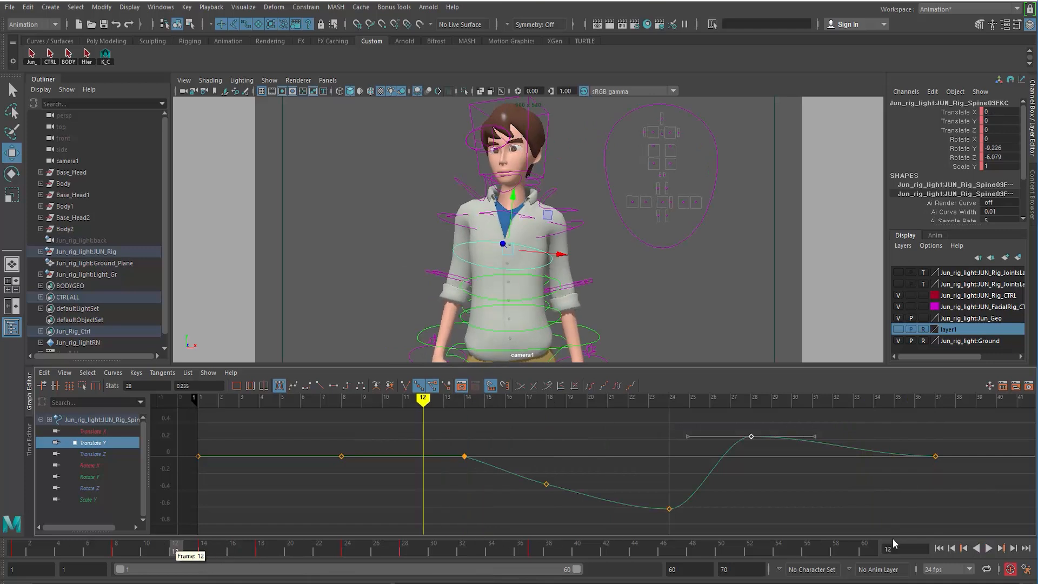
click(939, 549)
click(992, 549)
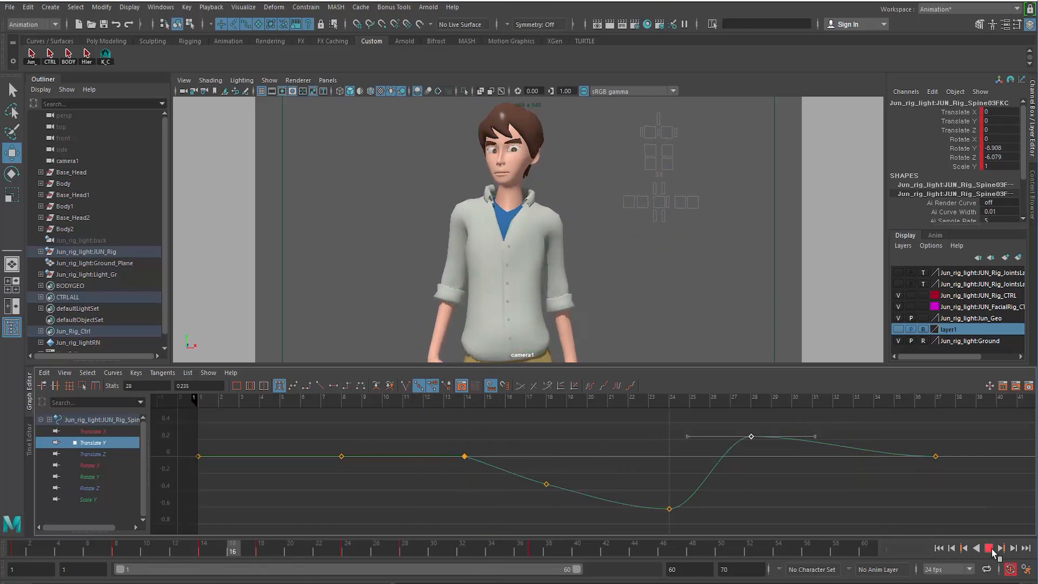
click(991, 549)
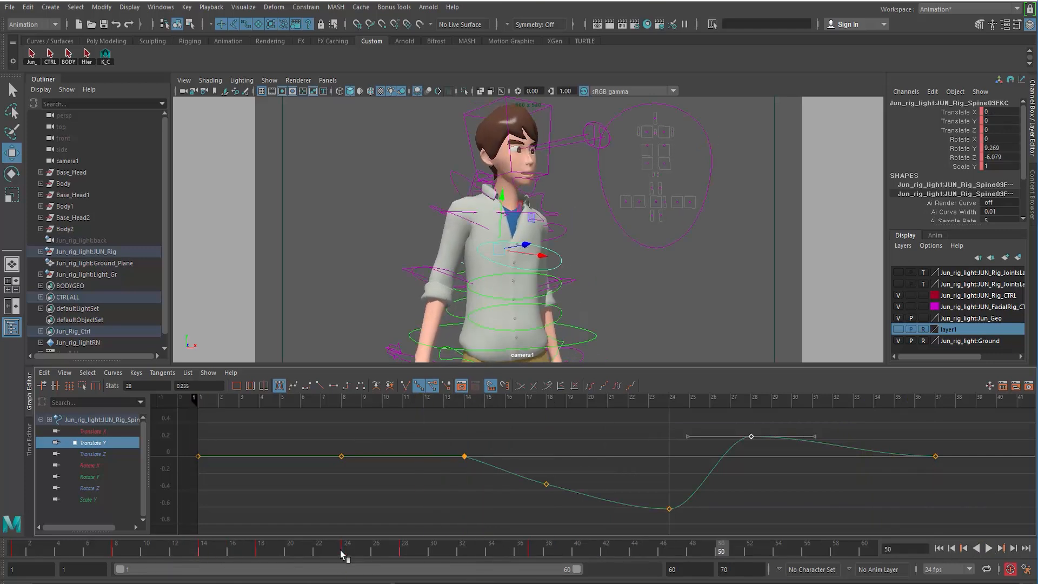
Scrub the settling motion past frame 37 and raise the Translate Y key at frame 28 to about 0.289
drag(343, 552, 563, 562)
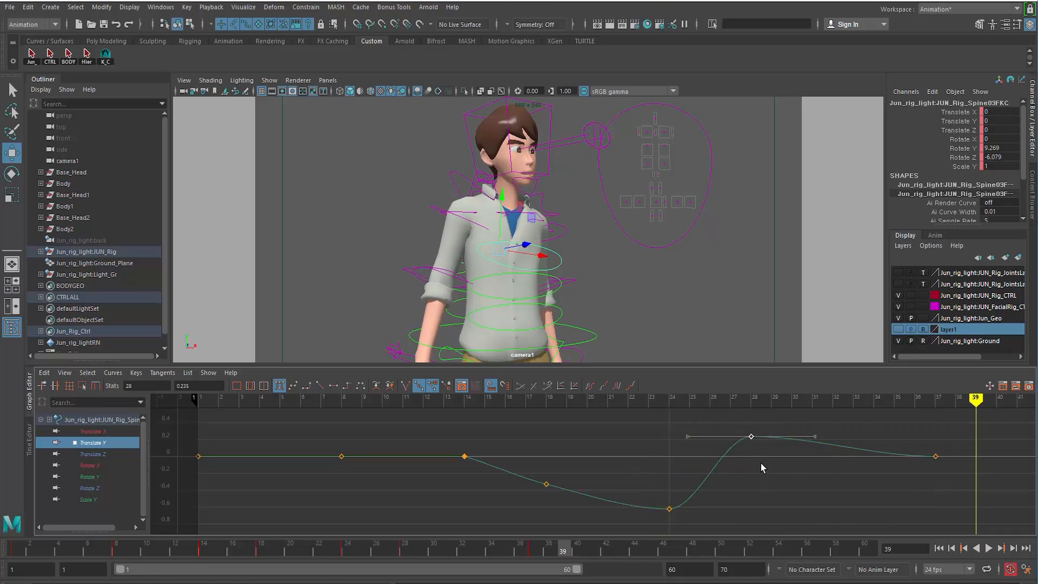
middle_drag(761, 463, 759, 455)
click(291, 560)
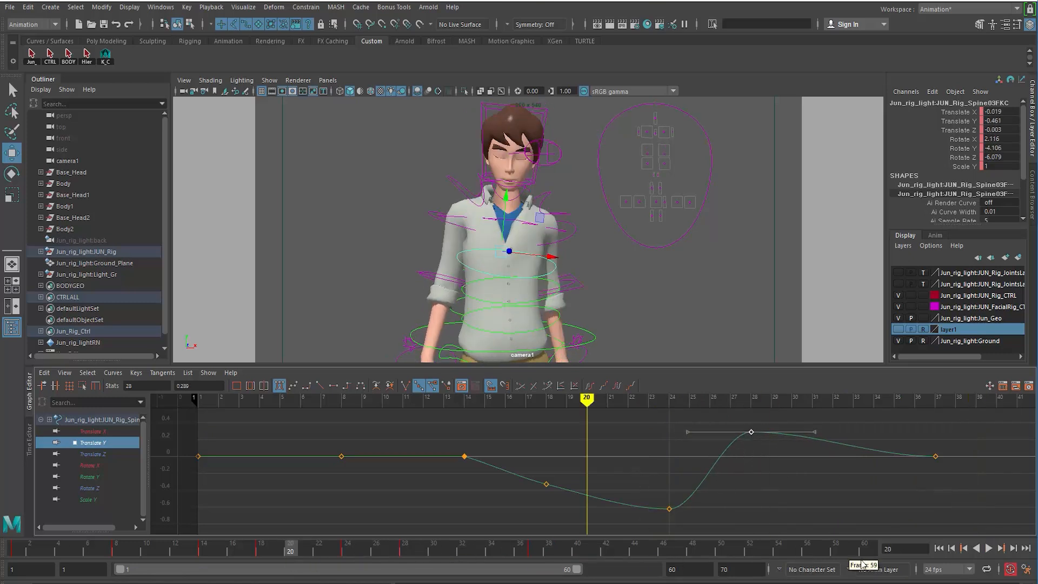
Play back the turn and lower the Translate Y key at frame 28 to about 0.182
click(989, 548)
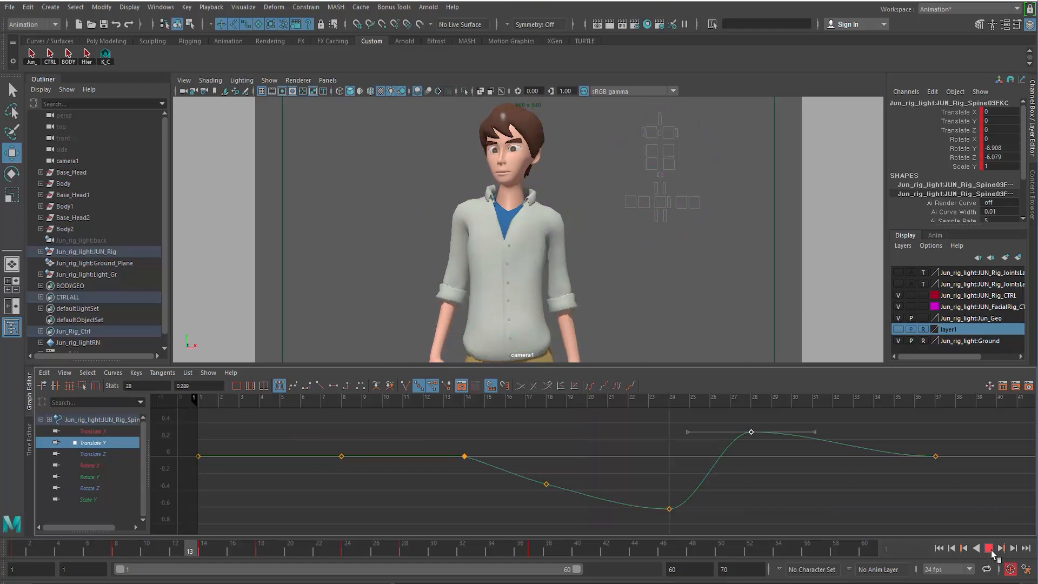
click(990, 549)
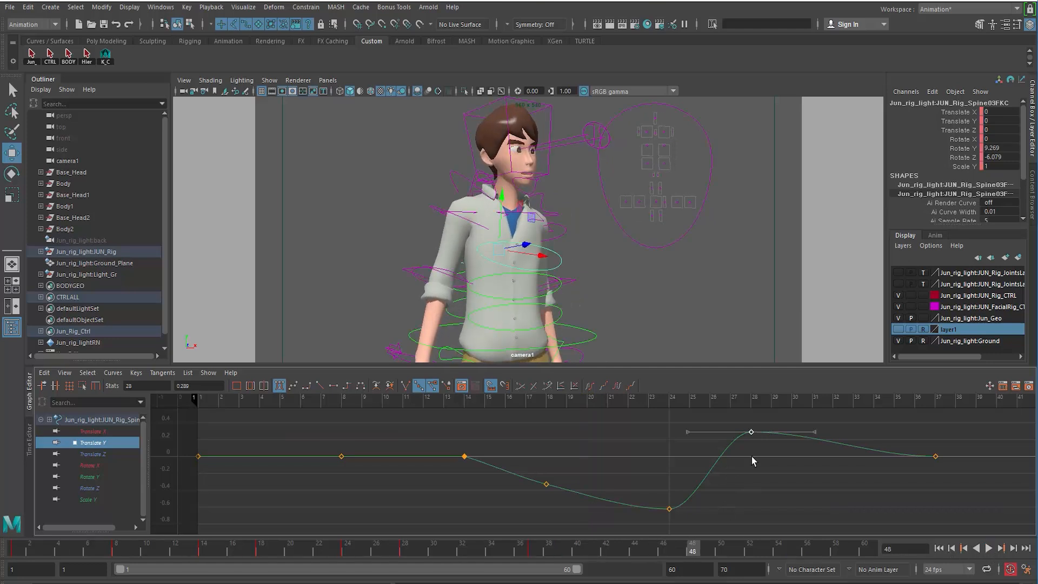
middle_drag(774, 446, 757, 489)
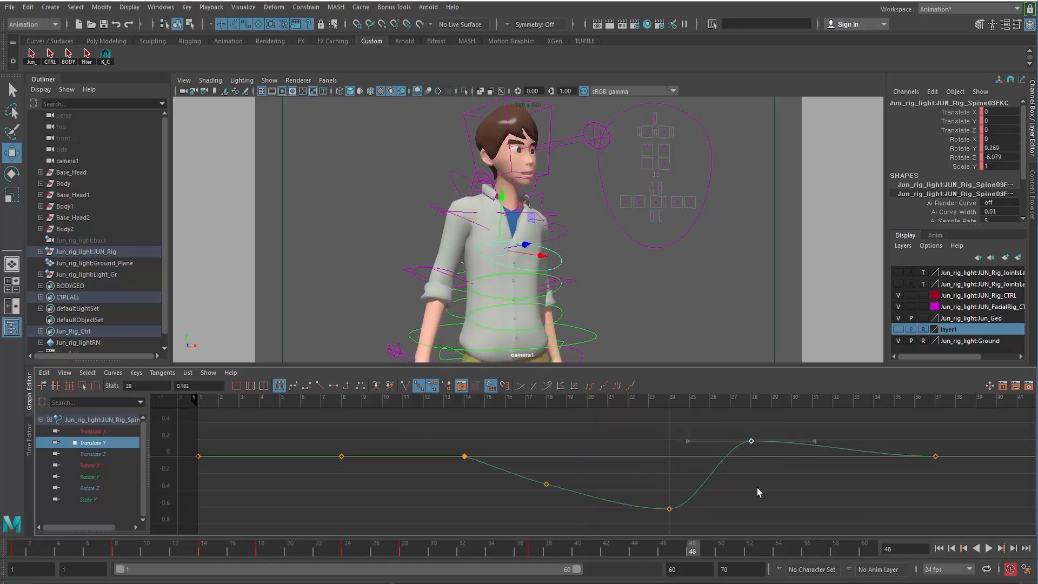
Raise the Spine03 control's Translate Y key at frame 24 to about -0.509
drag(692, 530, 692, 531)
shift+middle_drag(684, 520, 680, 510)
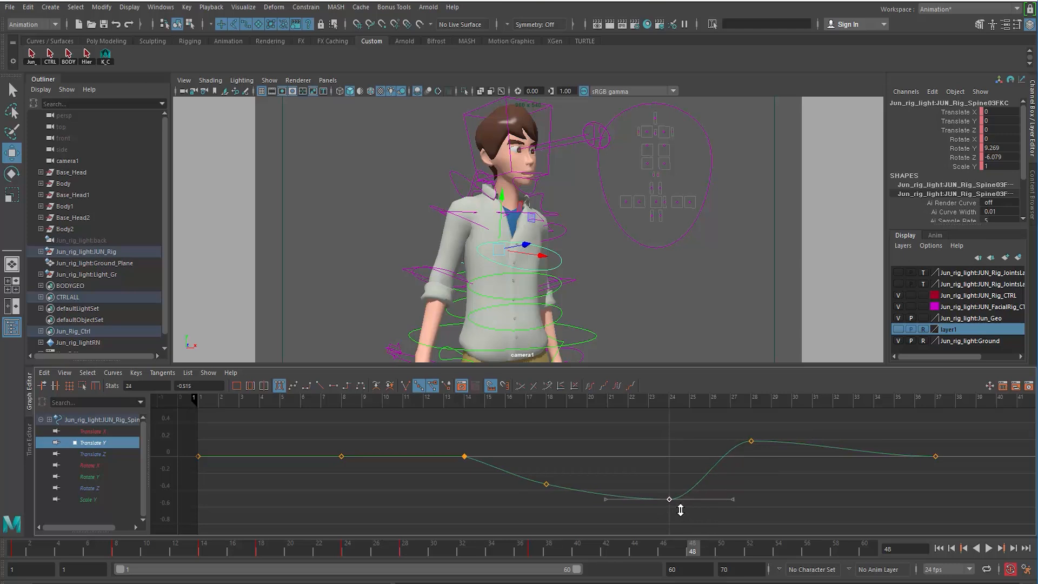
Select the facial rig's Head_CTRL and lower its Translate Y key at frame 24 to about -0.108
click(475, 128)
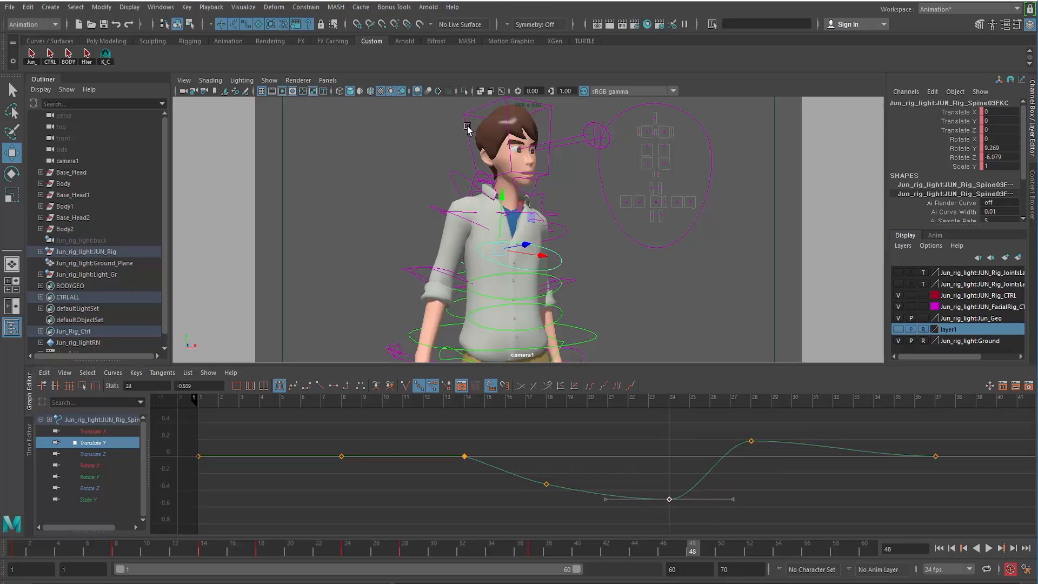
key(f)
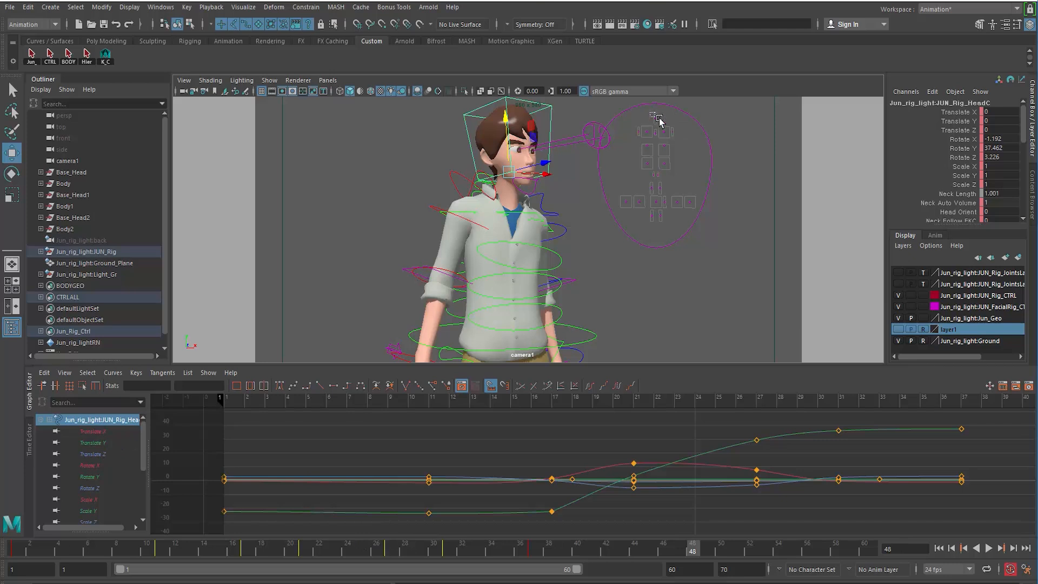
drag(658, 122, 660, 123)
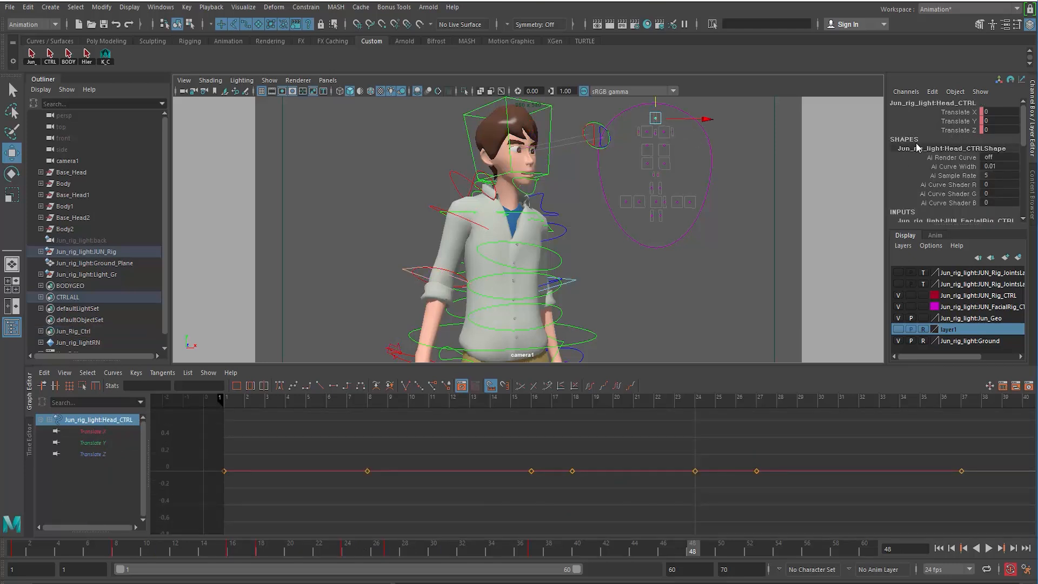
click(958, 122)
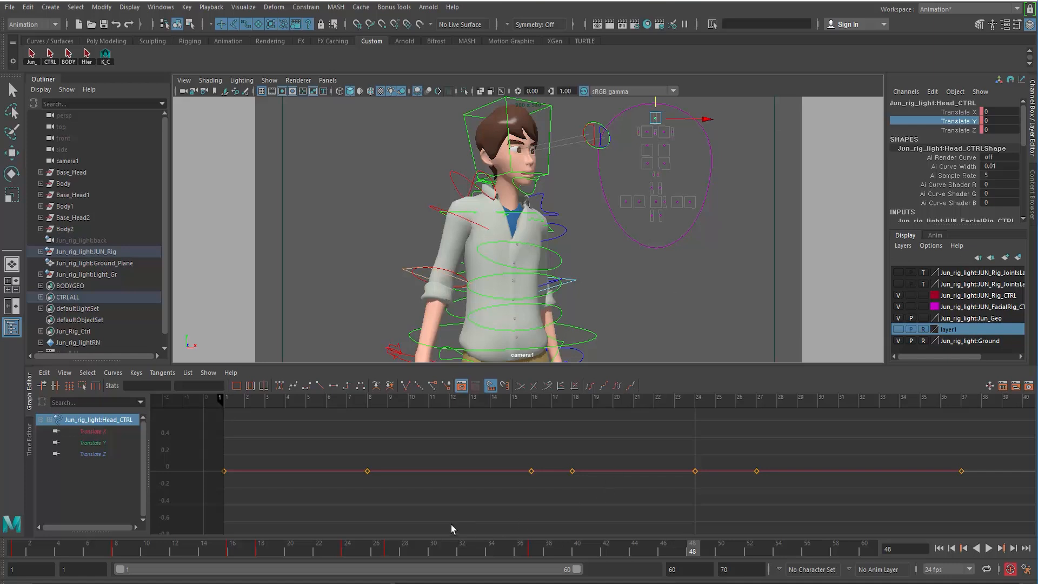
drag(324, 552, 347, 551)
click(695, 471)
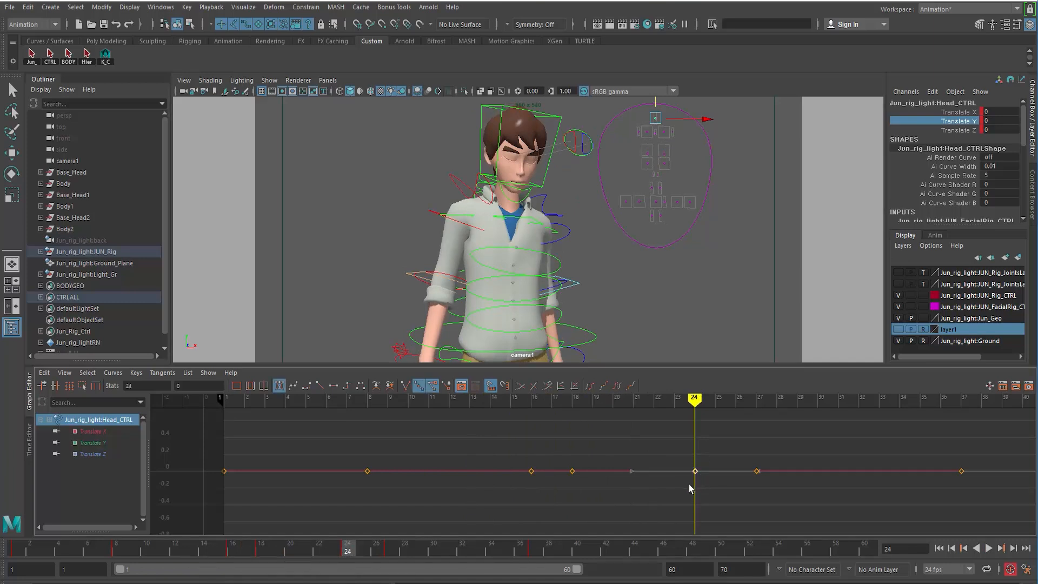
shift+middle_drag(691, 488, 689, 497)
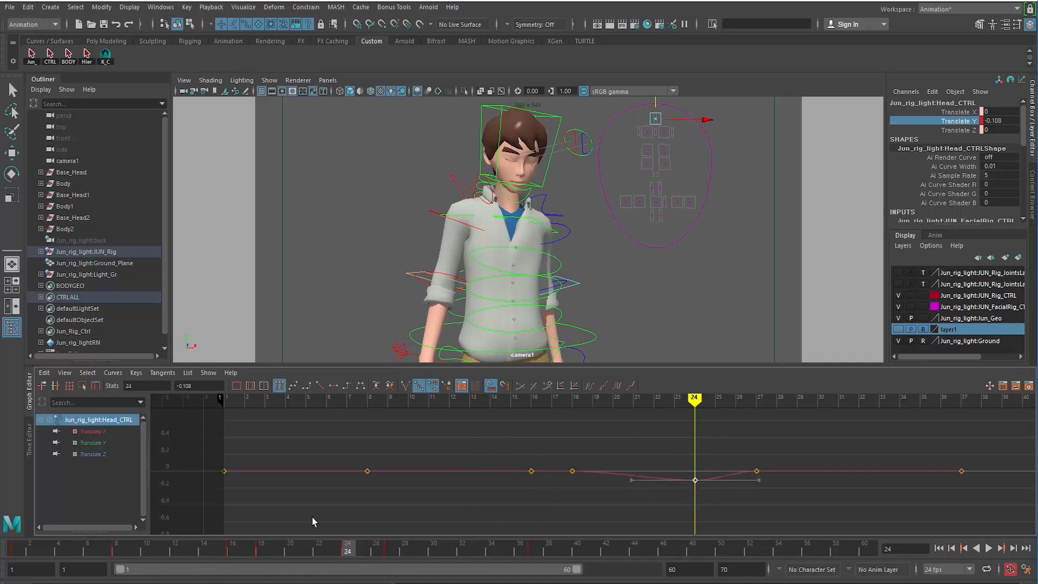
Set the Head_CTRL Translate Y keys to about -0.04 at frame 18 and about 0.074 at frame 27
mouse_move(243, 546)
mouse_down()
mouse_move(320, 550)
mouse_move(238, 550)
mouse_move(262, 549)
mouse_up()
drag(559, 459, 578, 488)
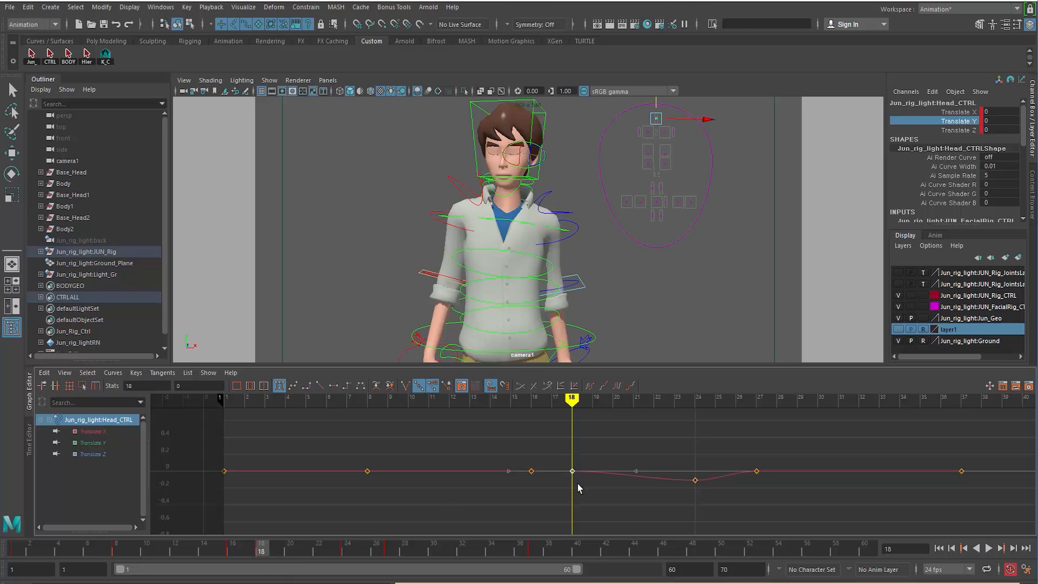
shift+middle_drag(578, 489, 576, 490)
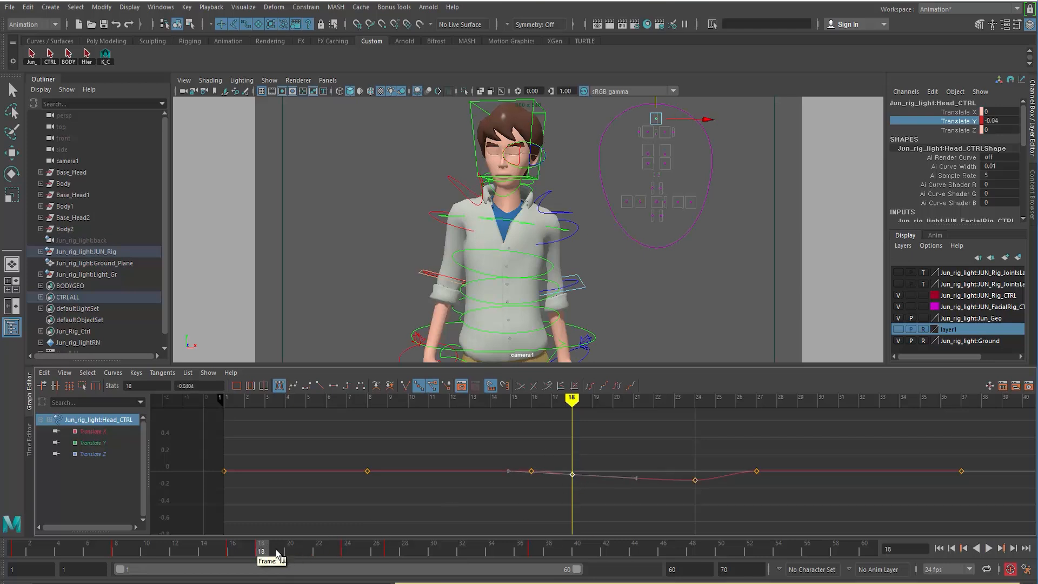
drag(266, 550, 392, 554)
click(757, 471)
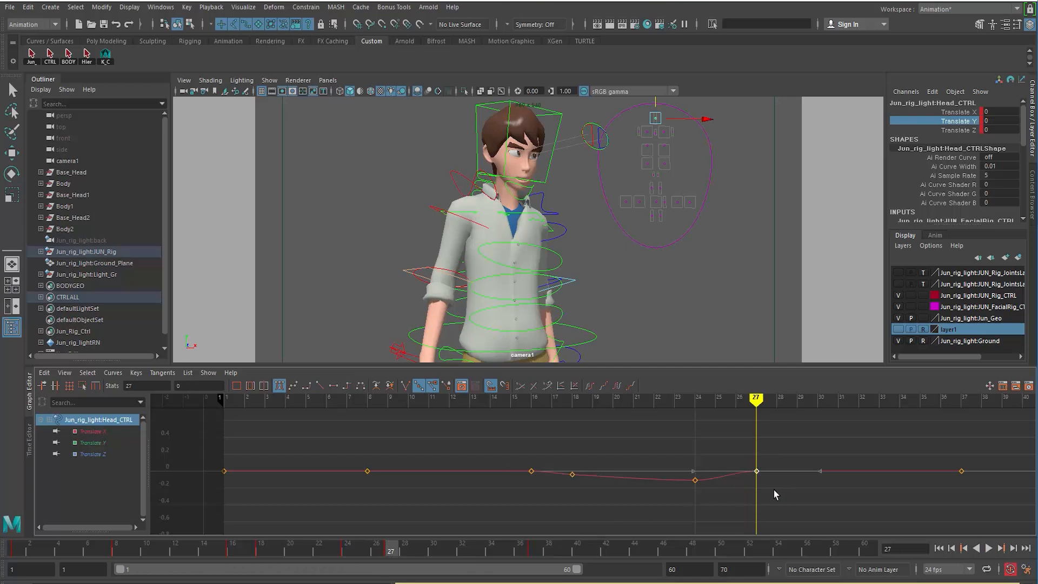
shift+middle_drag(776, 493, 773, 482)
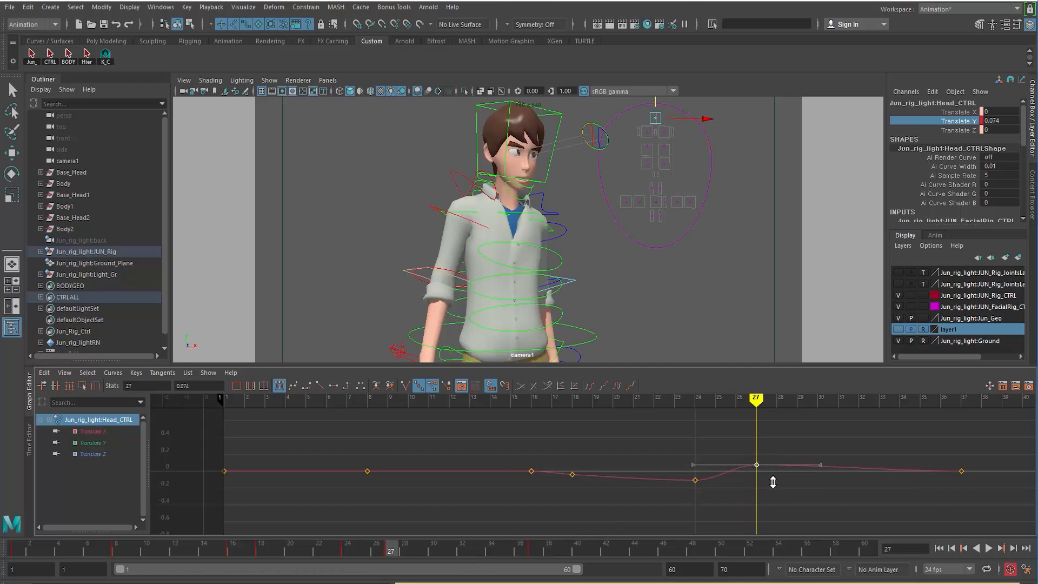
Play the head turn from frame 1 and scrub through the turn to review the added head motion
click(175, 551)
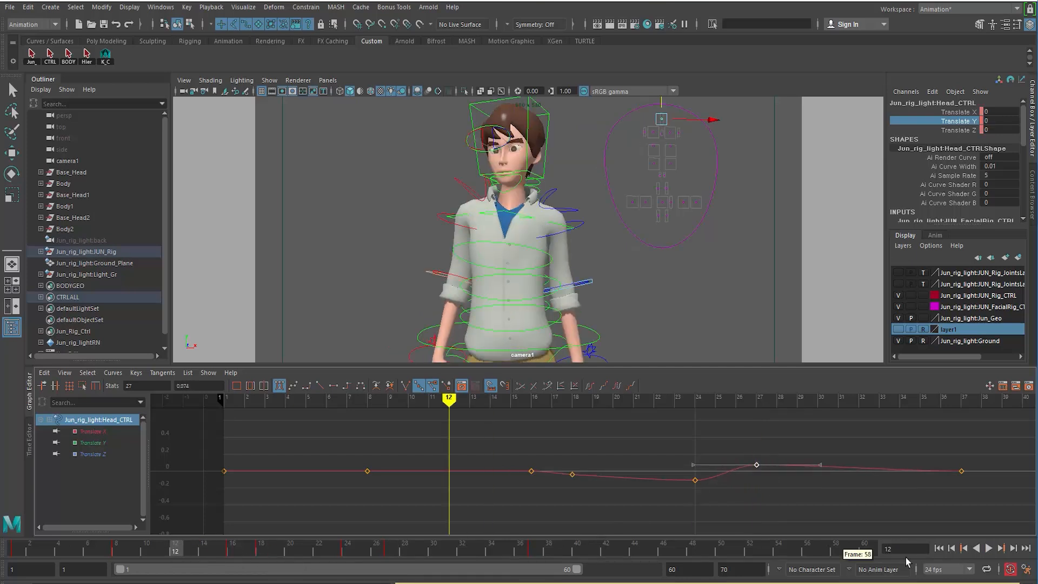
click(939, 549)
click(988, 548)
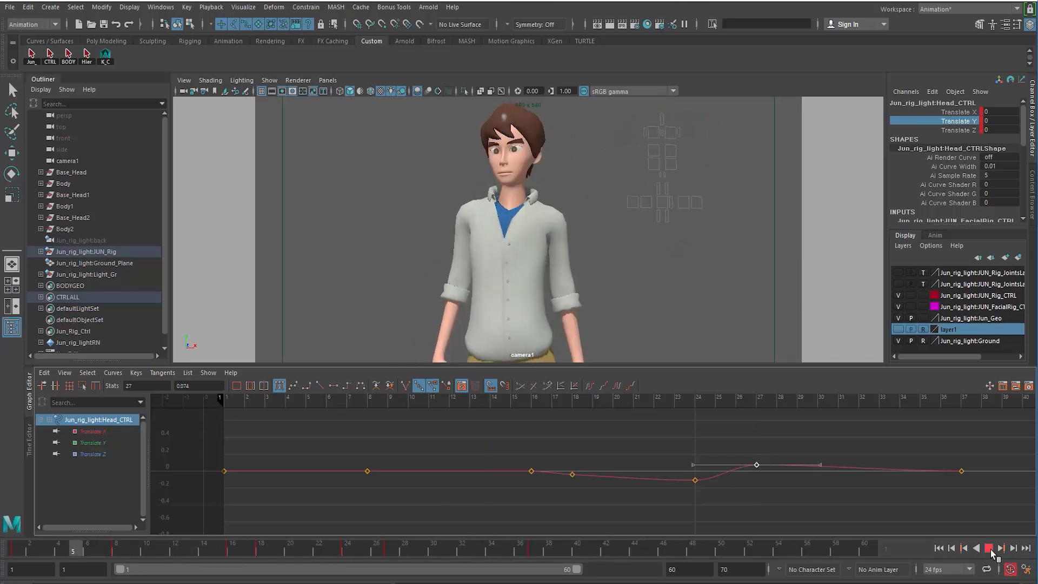
click(989, 549)
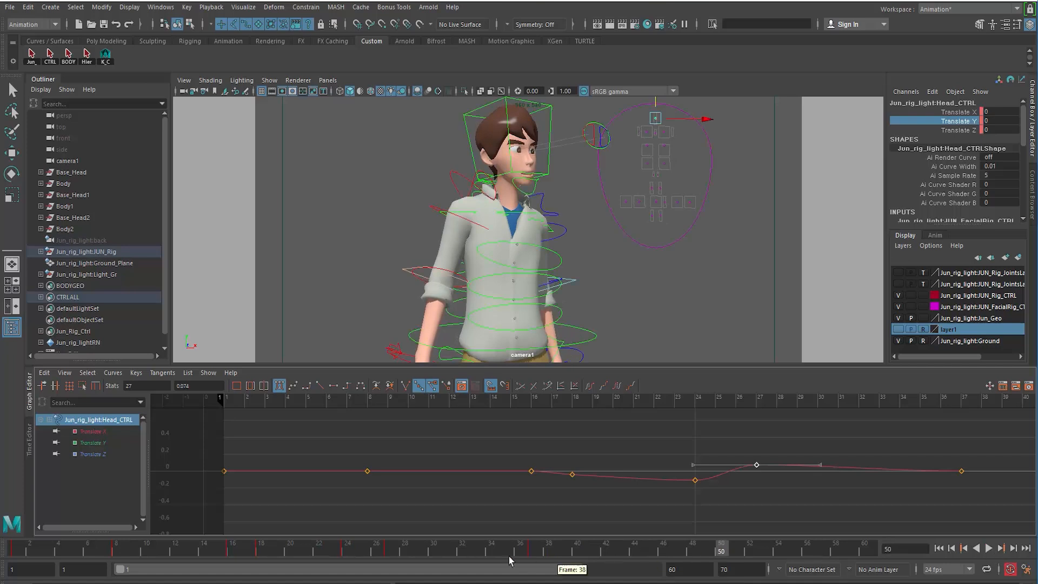
key(alt+v)
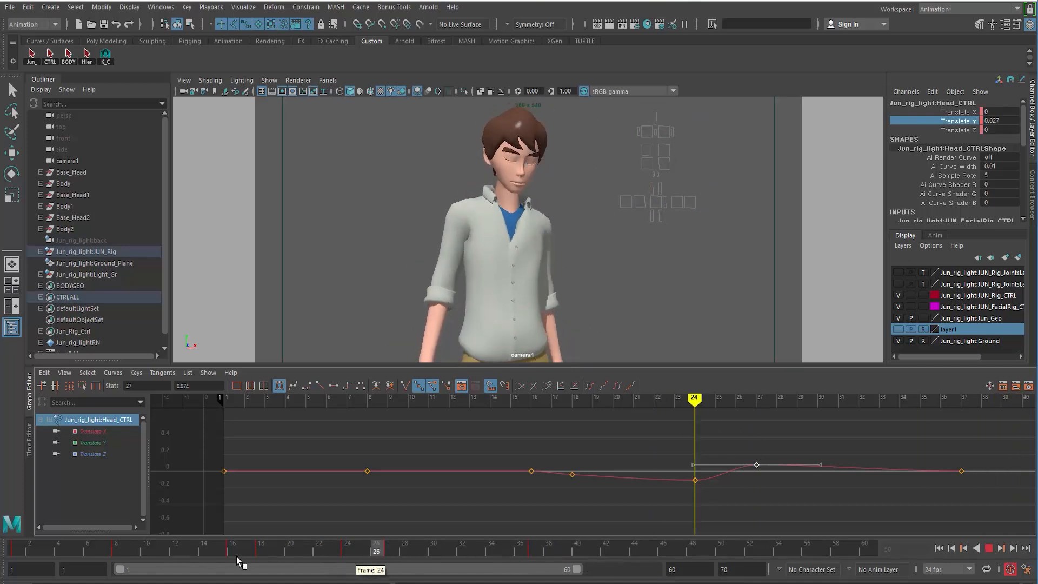
drag(236, 556, 524, 560)
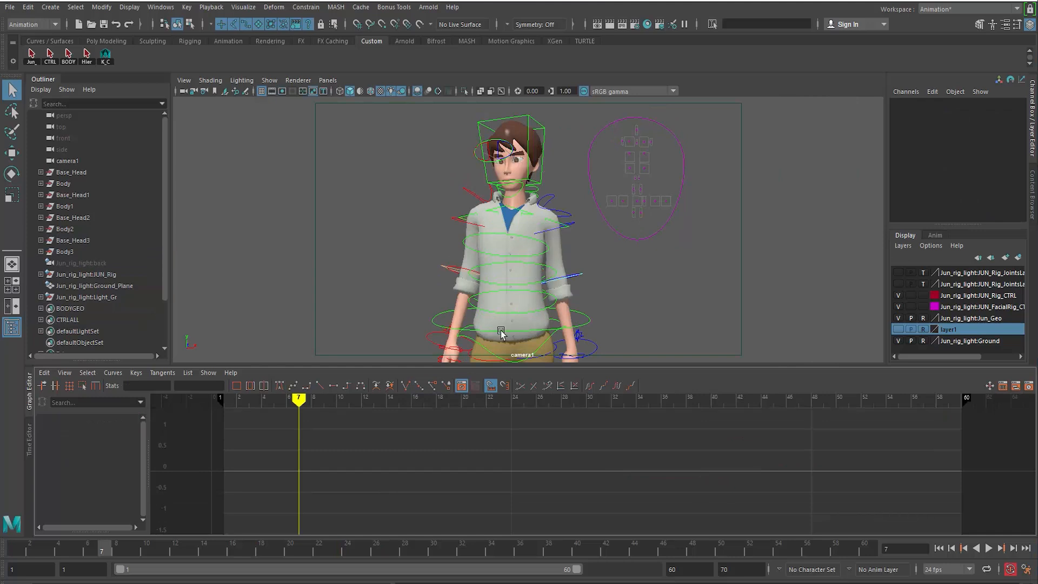
Play and scrub the crouching body animation to examine how the torso moves into the crouch
drag(128, 549, 57, 547)
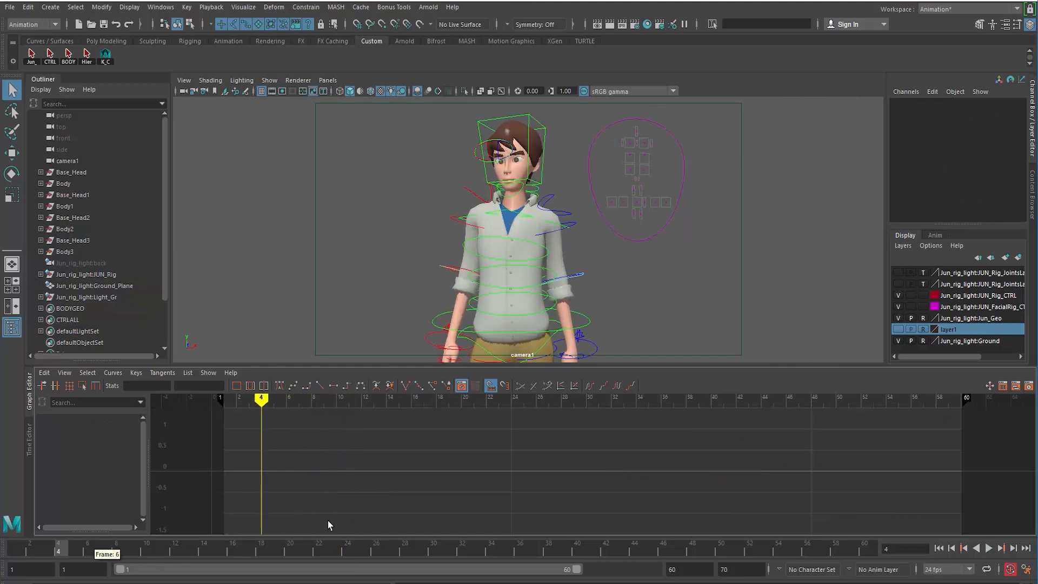
click(988, 548)
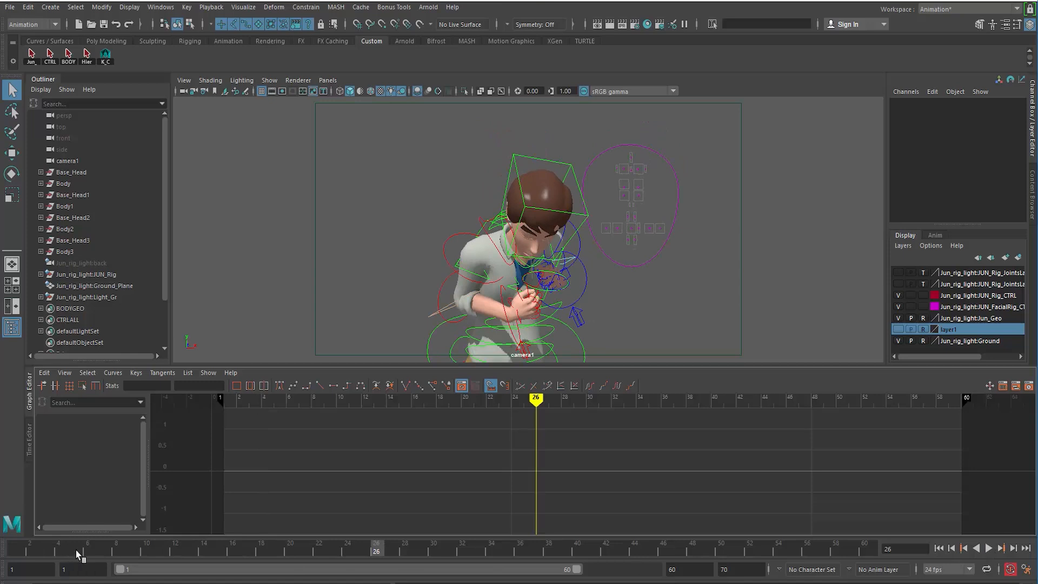
drag(75, 550, 203, 552)
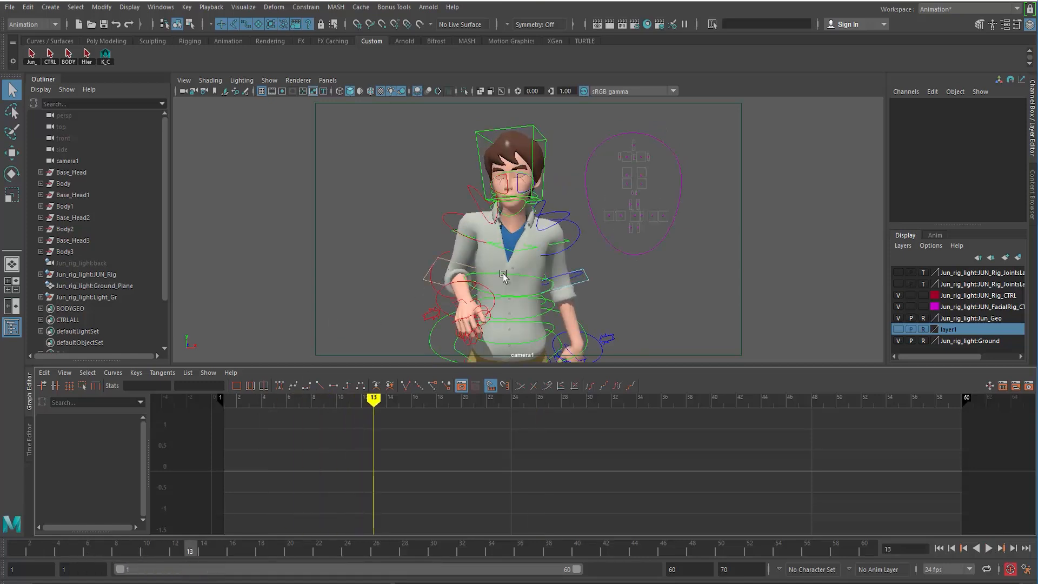
Raise the Spine03 control's Translate Y keys at frames 14 and 16 to about 0.605 and scrub up to frame 14
click(503, 289)
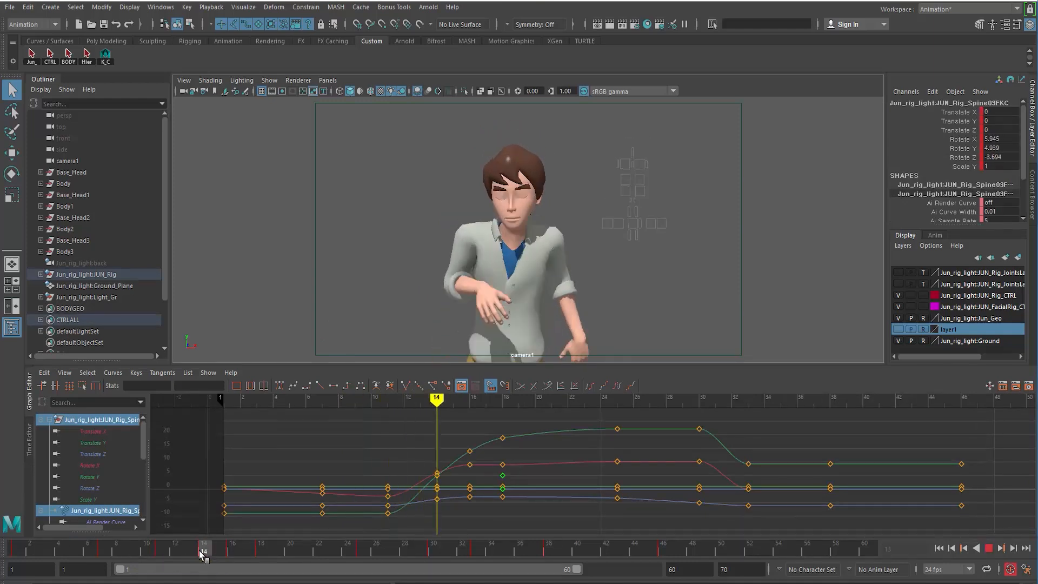
click(100, 443)
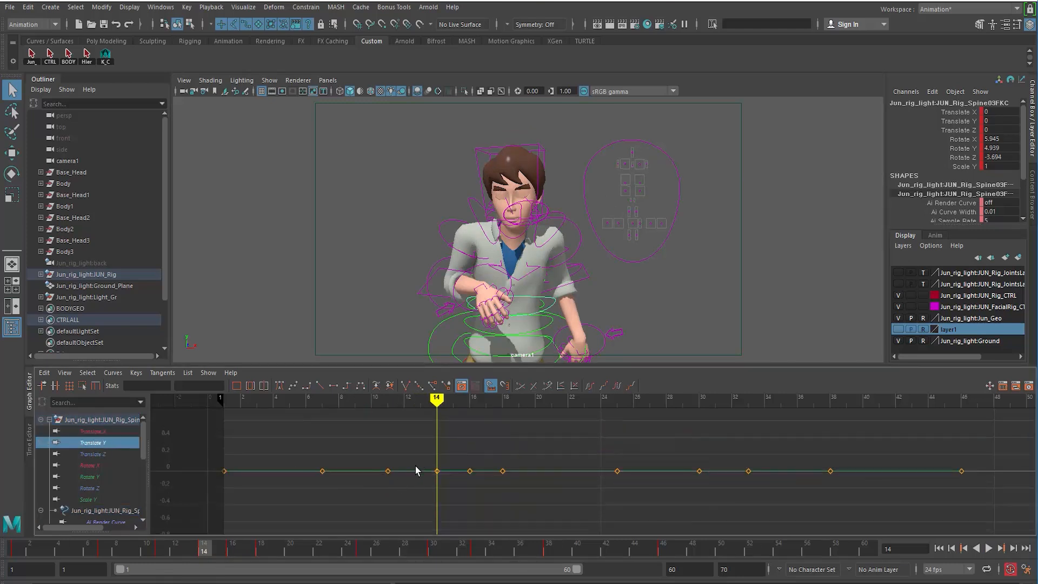
click(216, 553)
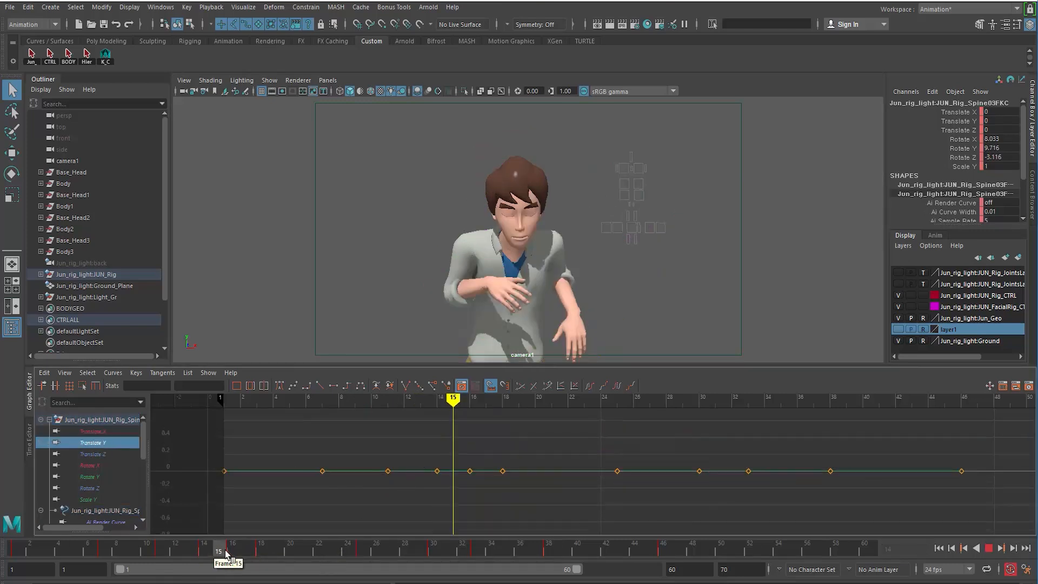
drag(226, 553, 204, 551)
click(258, 553)
drag(417, 459, 475, 492)
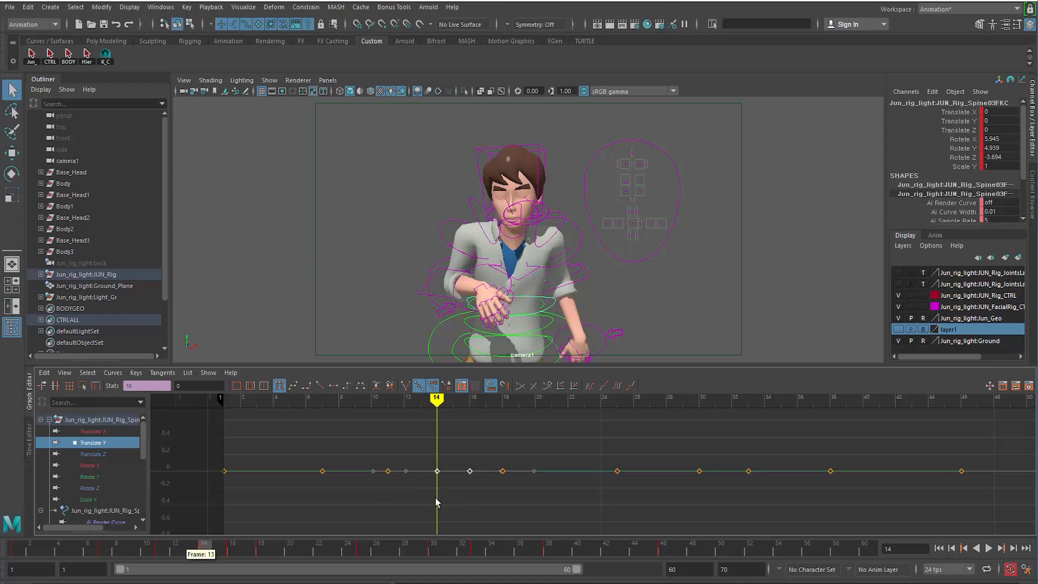
shift+middle_drag(437, 503, 437, 446)
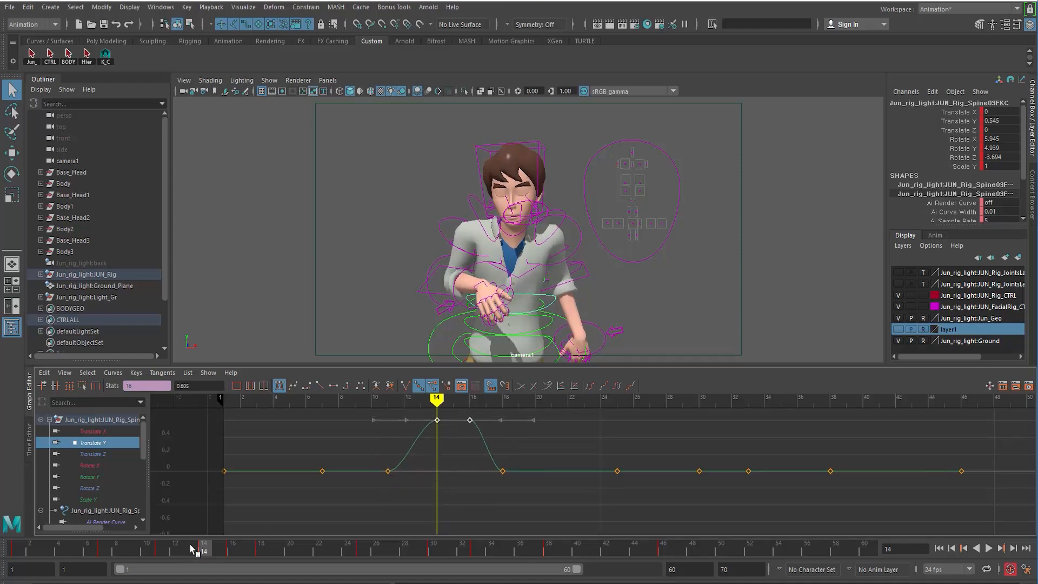
drag(132, 551, 205, 562)
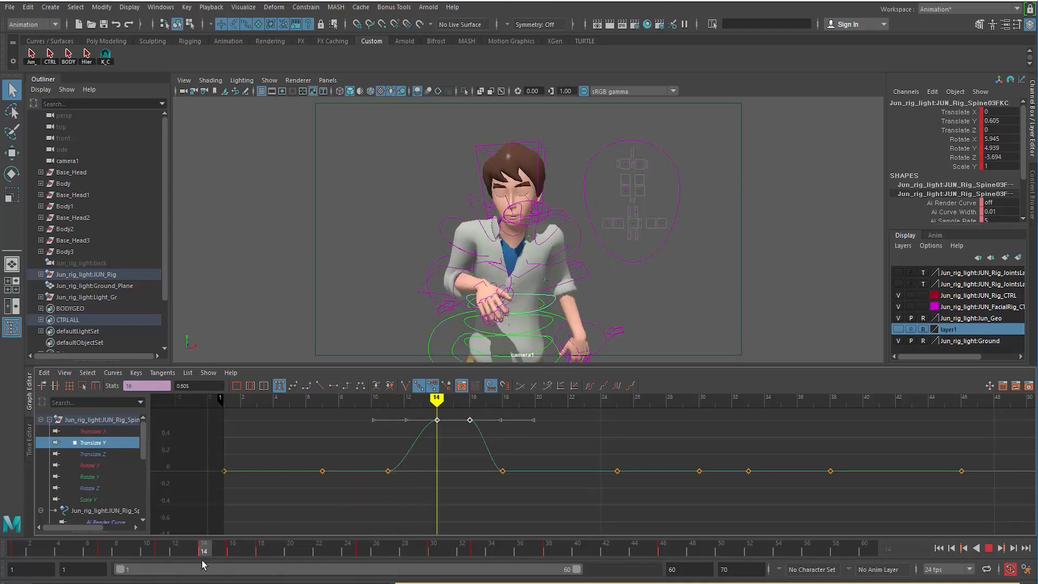
Rotate the Spine03 control at frame 14 to a Rotate X of about -5.861 and scrub the movement
click(535, 293)
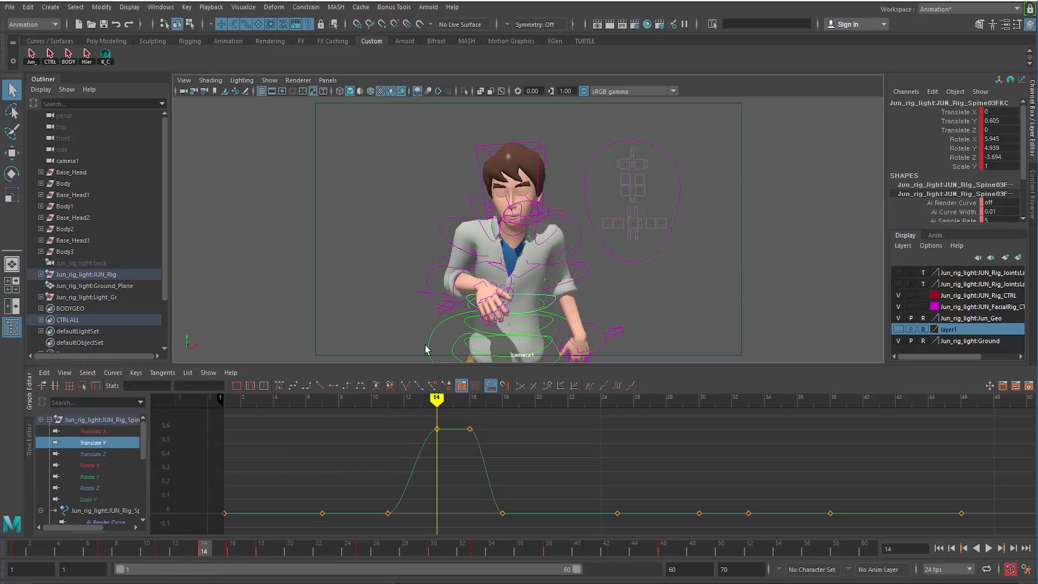
key(e)
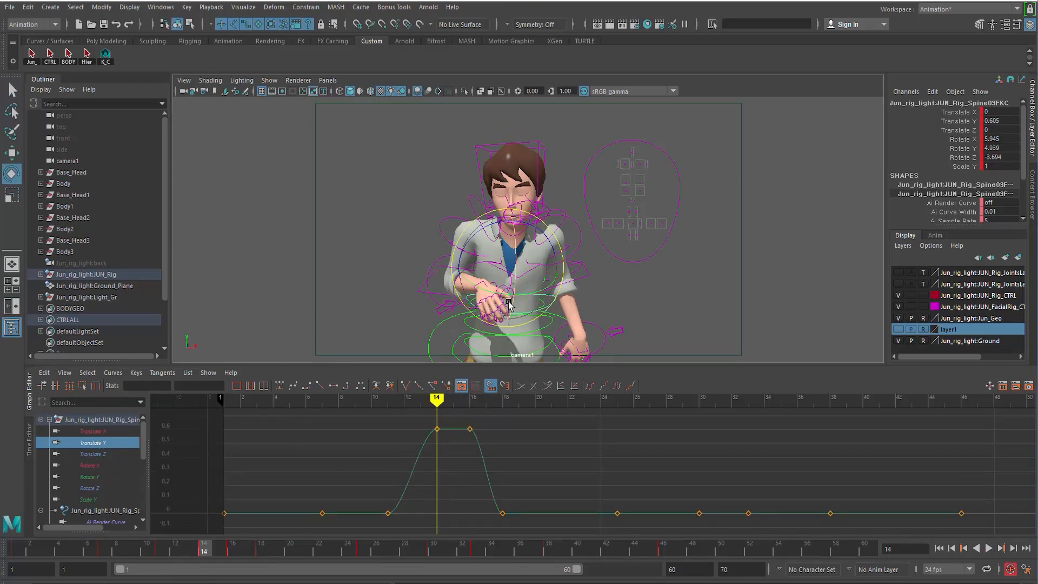
drag(512, 246, 513, 278)
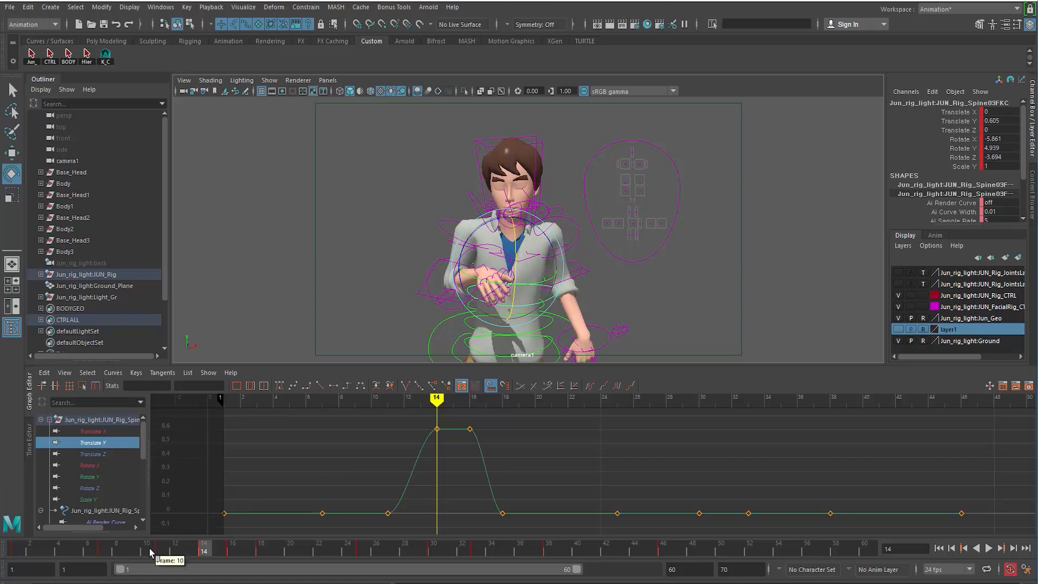
drag(162, 556, 204, 559)
Raise the Spine03 Translate Y keys at frames 14 and 16 to about 1.317 and scrub between those frames
key(f)
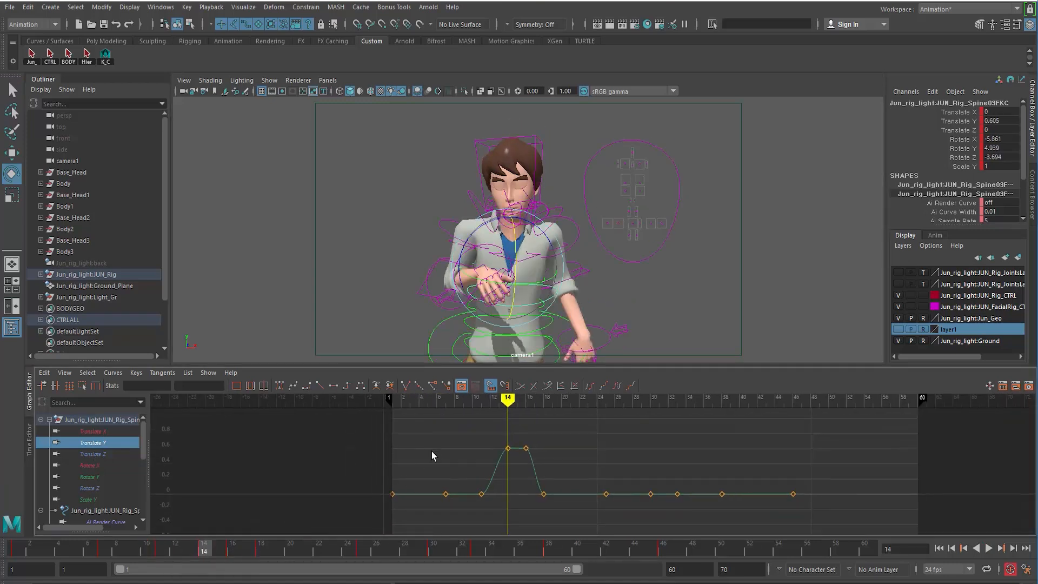
drag(526, 448, 521, 427)
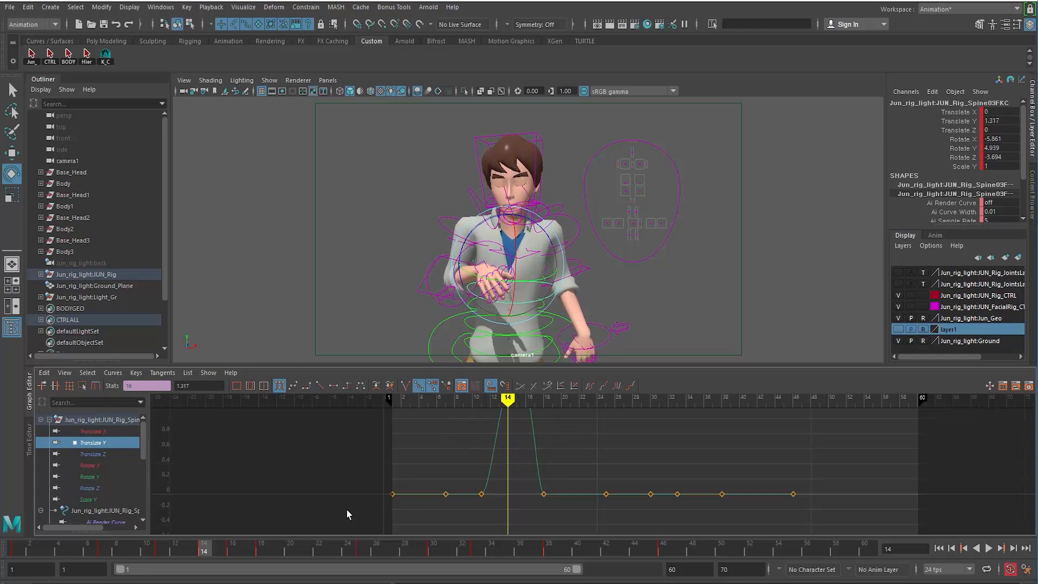
key(f)
mouse_move(186, 549)
mouse_down()
mouse_move(149, 550)
mouse_move(201, 558)
mouse_up()
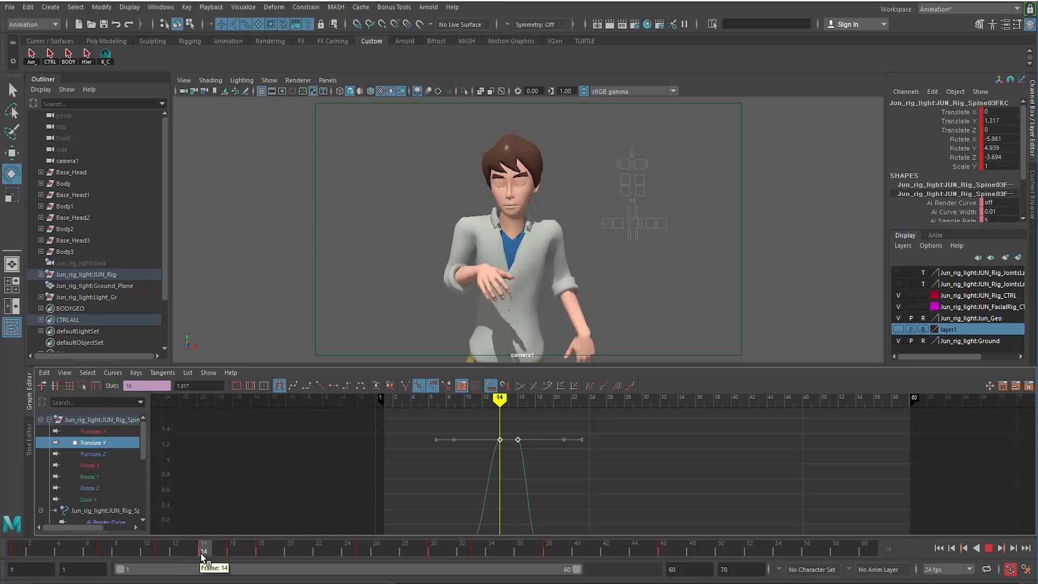
drag(205, 558, 239, 555)
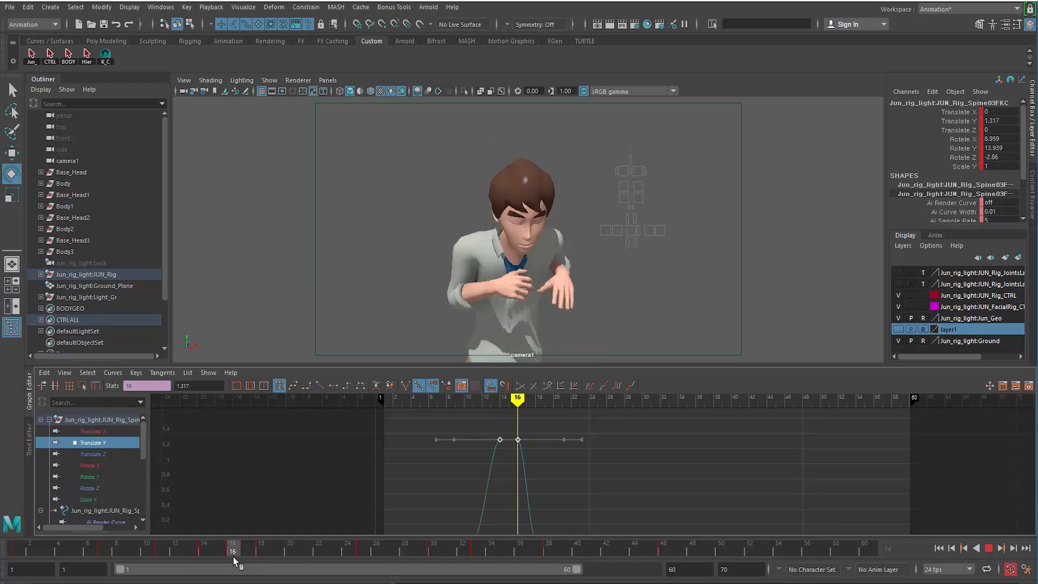
Raise the Spine03 Translate Y key at frame 16 to about 1.382 and check the pose at frame 18
click(518, 440)
drag(517, 440, 517, 437)
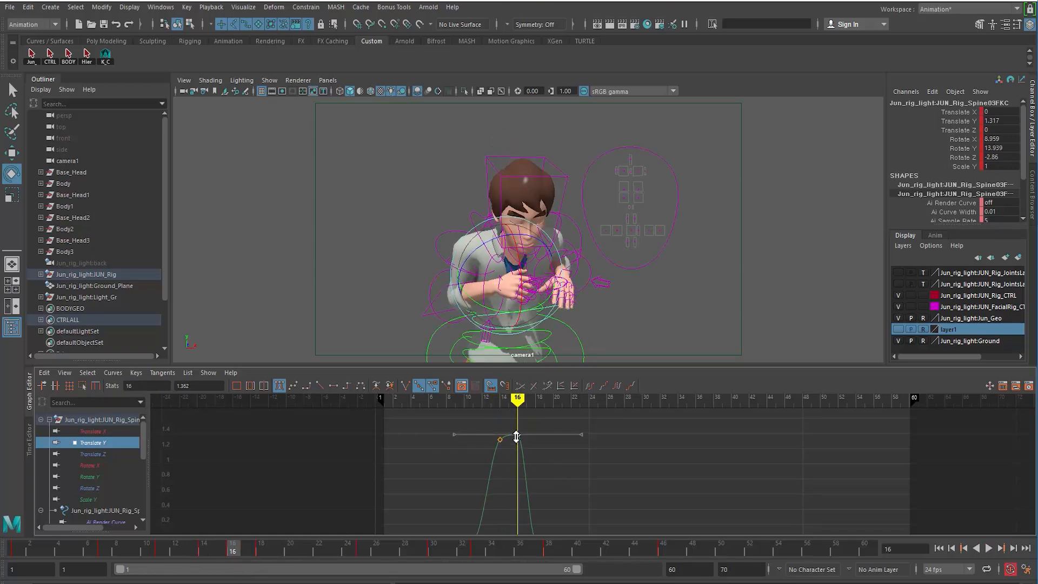
drag(238, 553, 261, 552)
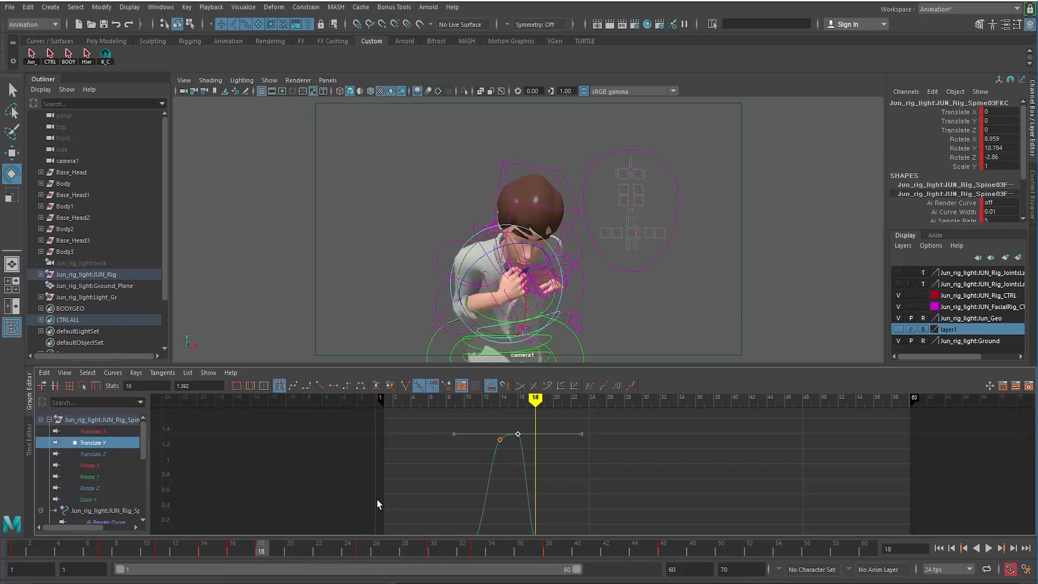
scroll(436, 462, down, 3)
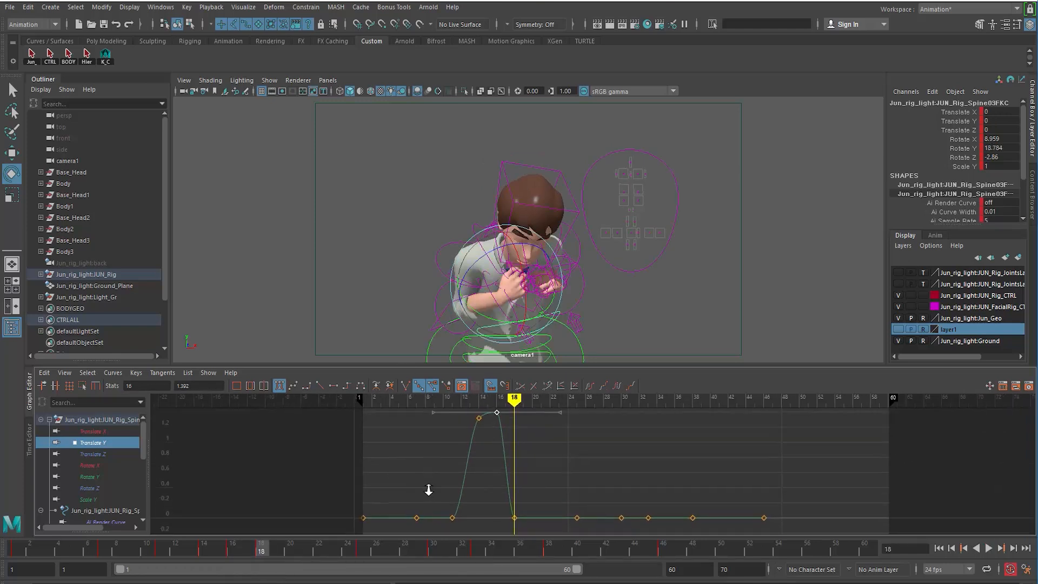
Lower the Spine03 Translate Y key at frame 18 to about -0.88 and scrub the crouch around it
drag(238, 554, 262, 552)
click(532, 507)
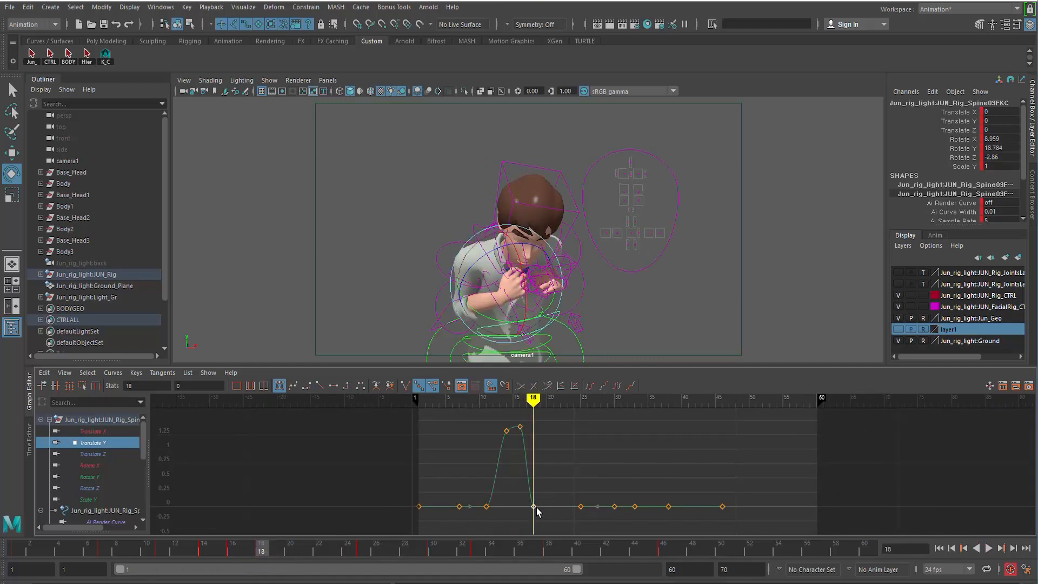
drag(537, 511, 533, 529)
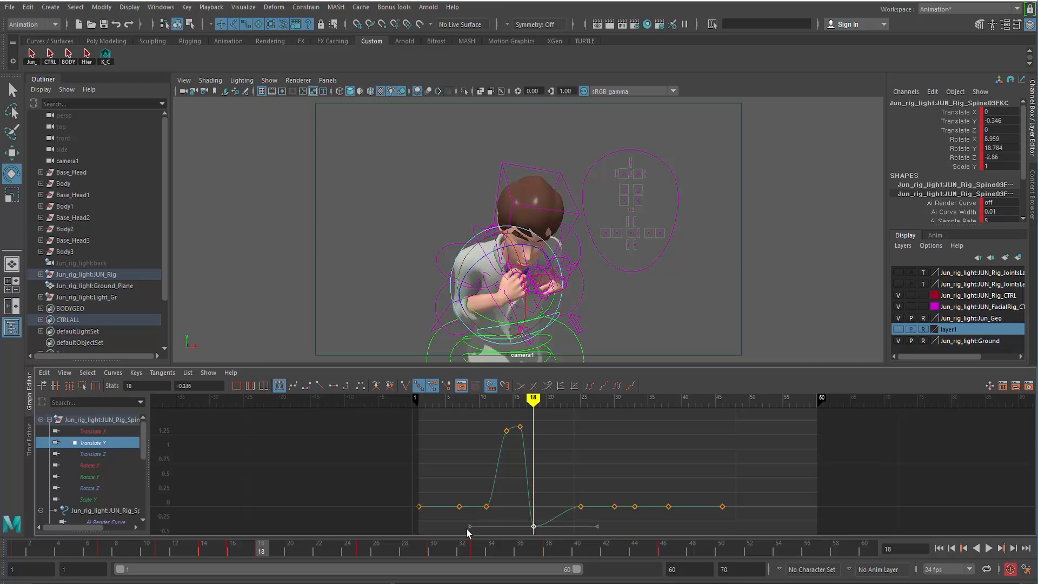
drag(211, 542, 377, 549)
alt+middle_drag(506, 518, 528, 537)
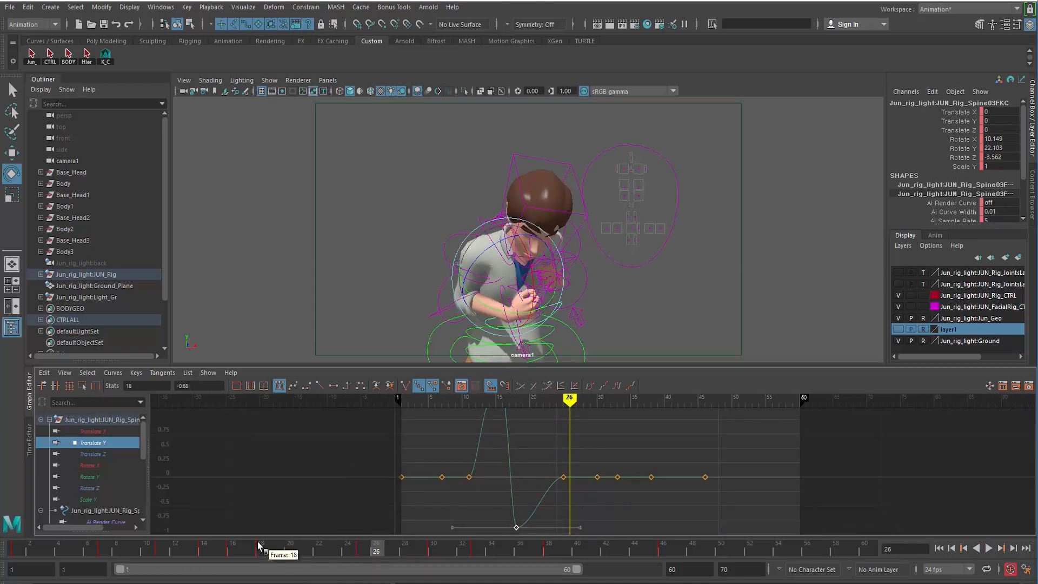
click(208, 555)
drag(208, 556, 267, 556)
Lower the Spine03 Translate Y key at frame 18 further to about -1.58 and scrub through to frame 33
scroll(433, 500, down, 4)
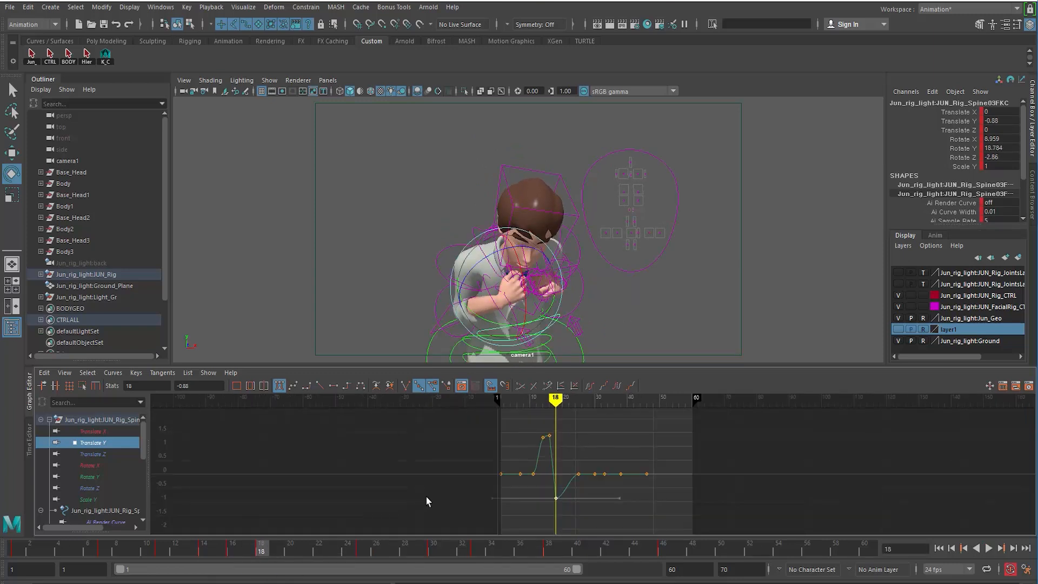
alt+middle_drag(427, 499, 422, 487)
middle_drag(553, 497, 554, 518)
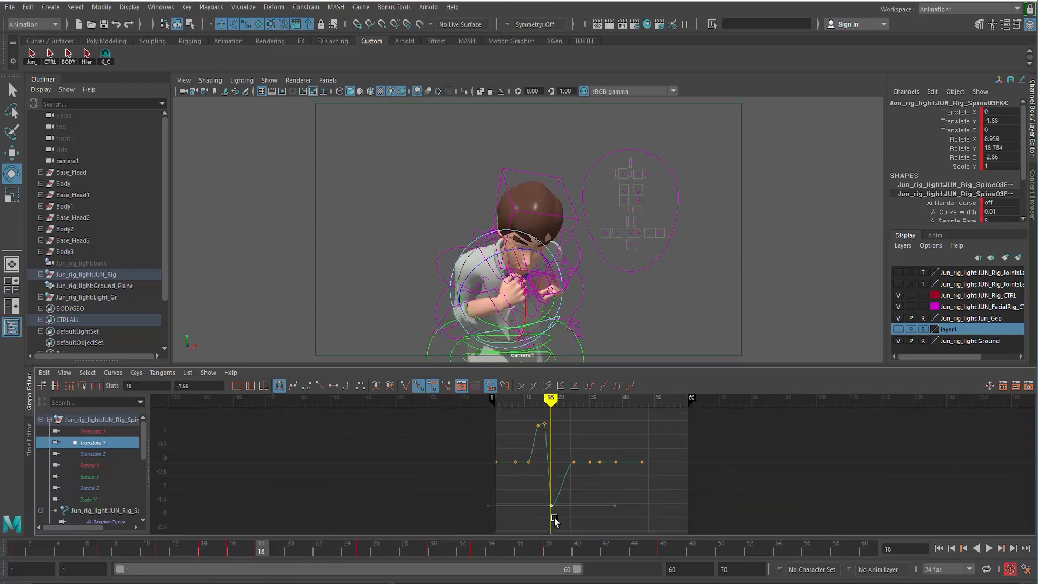
scroll(595, 465, down, 2)
drag(166, 549, 466, 578)
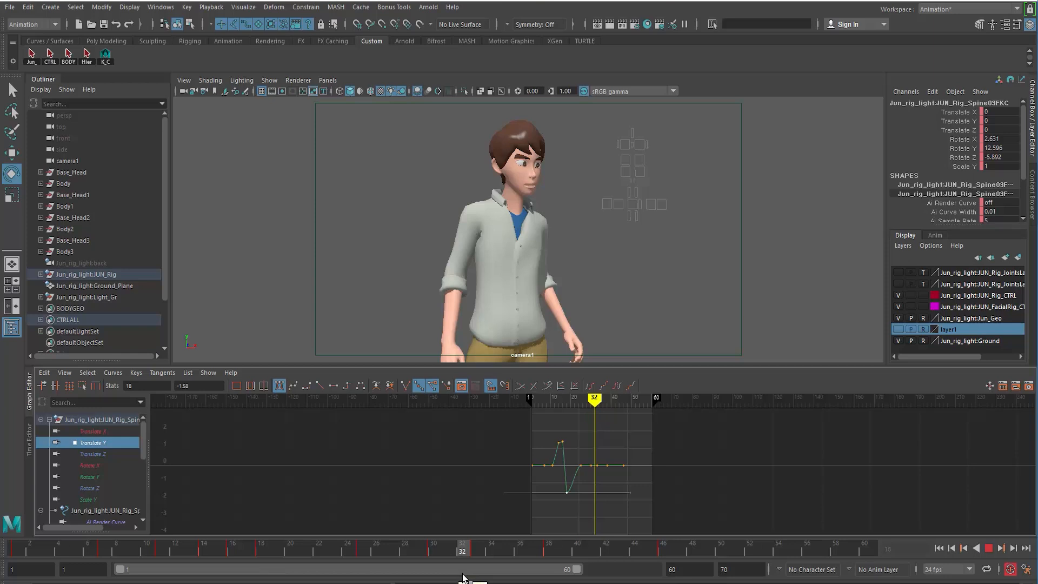
drag(470, 578, 476, 576)
Lower the Spine03 Translate Y key at frame 30 to about -0.74 and scrub up to that frame
key(f)
alt+right_drag(470, 508, 522, 504)
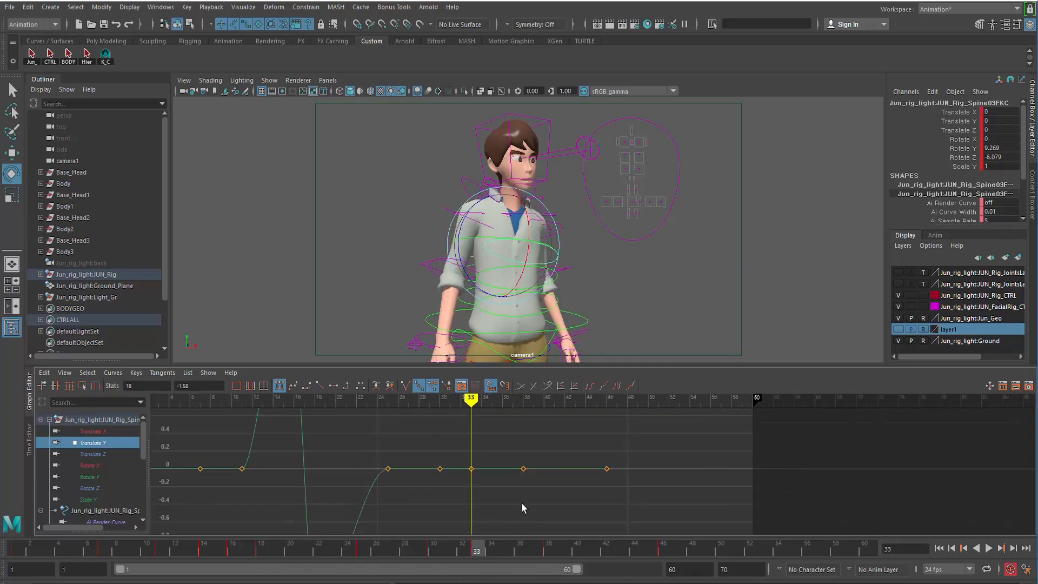
alt+middle_drag(431, 507, 474, 505)
drag(422, 547, 433, 549)
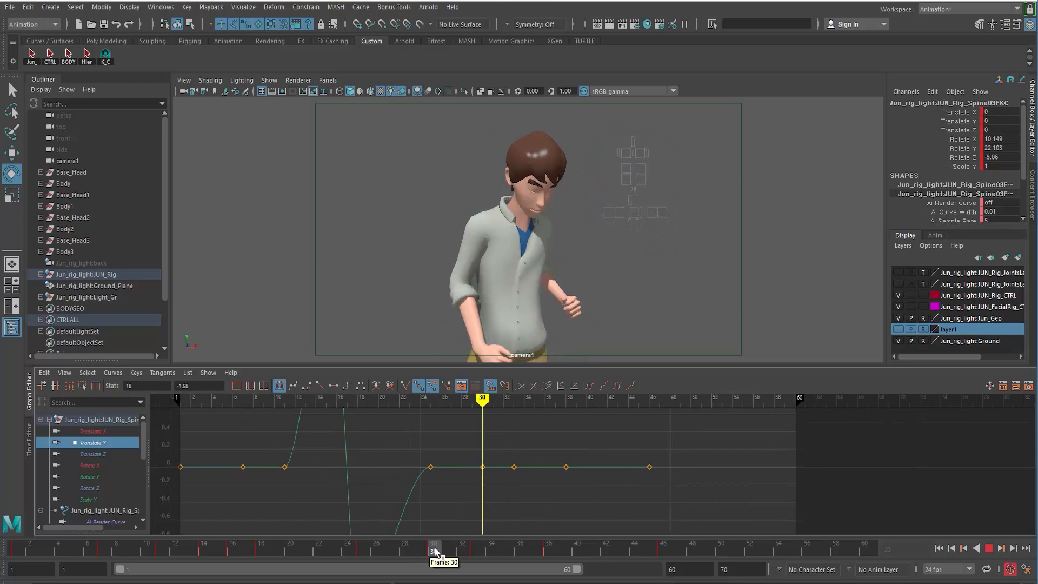
drag(465, 456, 492, 478)
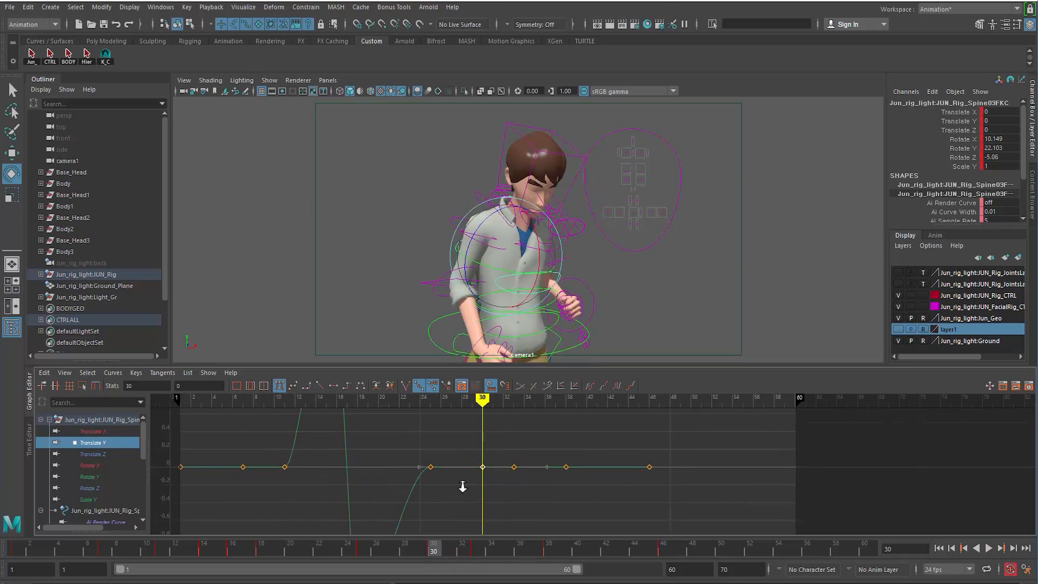
scroll(462, 488, down, 3)
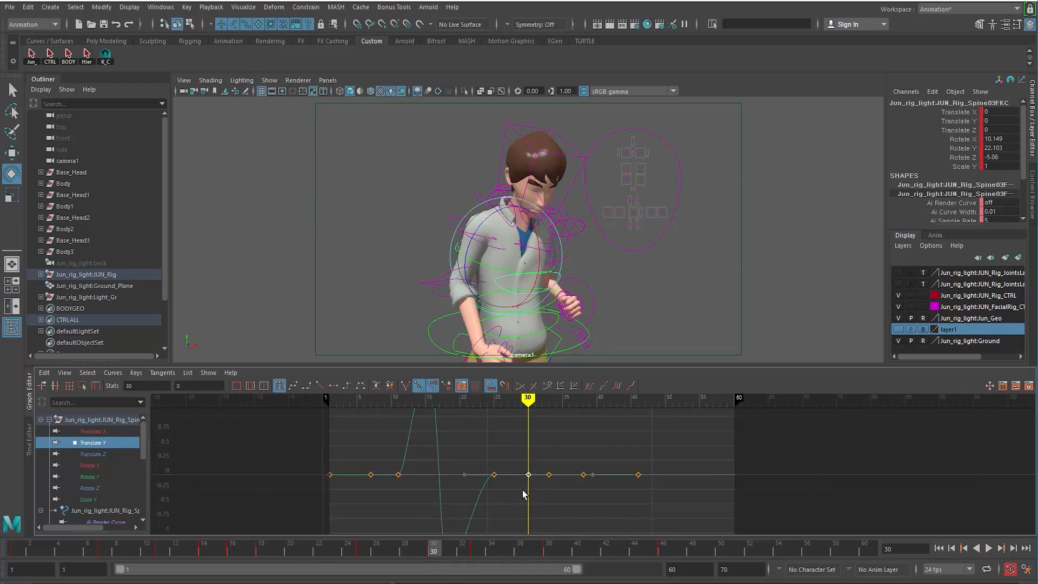
shift+middle_drag(524, 493, 522, 532)
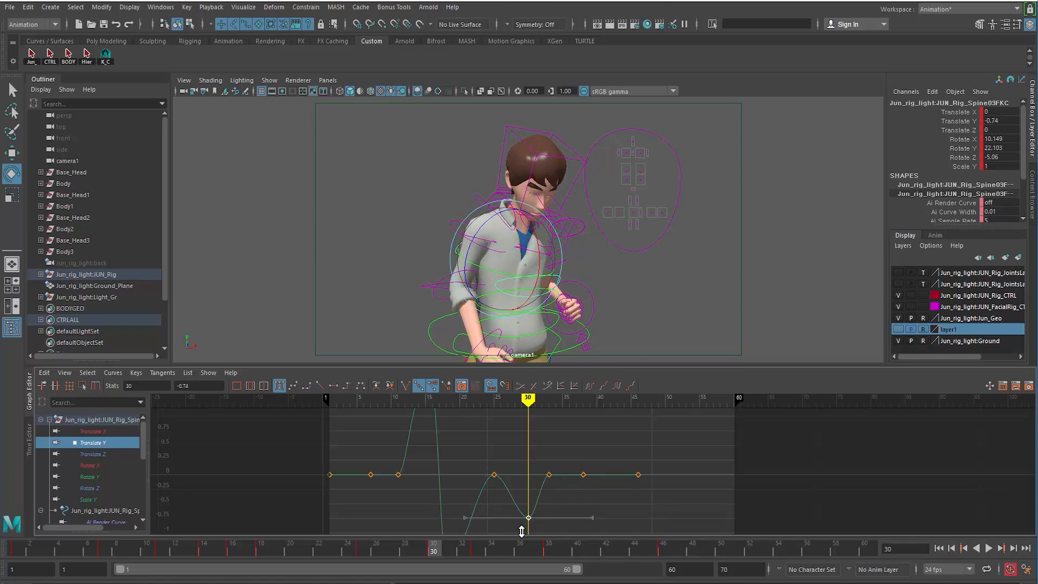
alt+middle_drag(382, 503, 381, 490)
drag(381, 547, 434, 549)
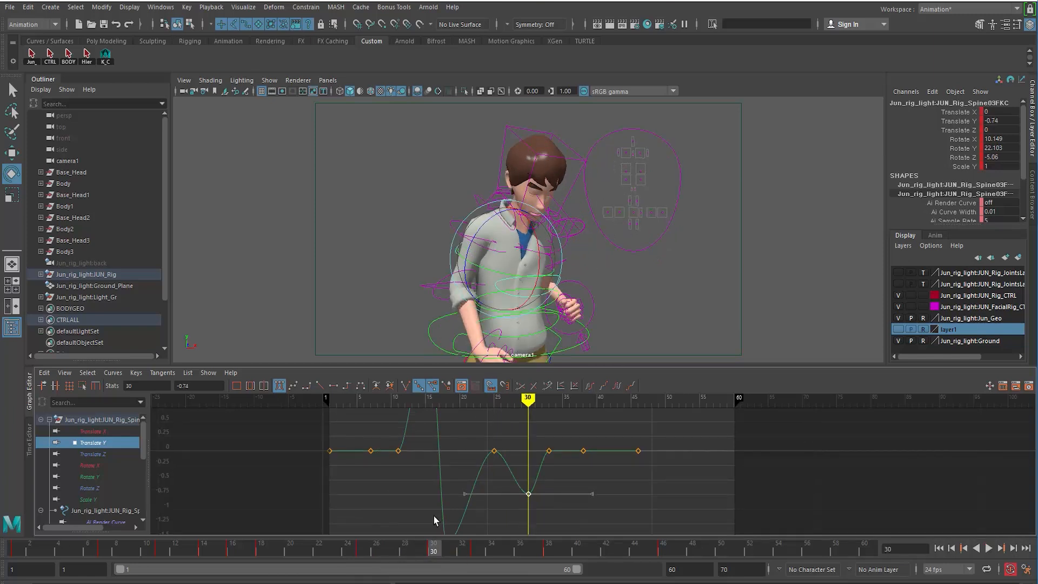
Raise the Spine03 Translate Y key at frame 33 to about 0.467 and scrub the movement through frame 44
key(alt+v)
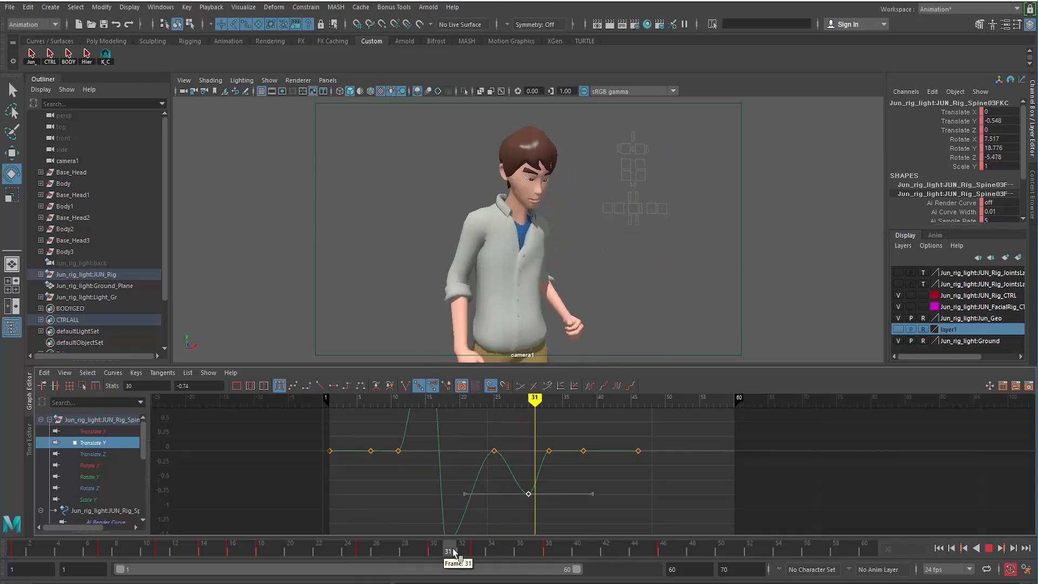
drag(440, 553, 475, 551)
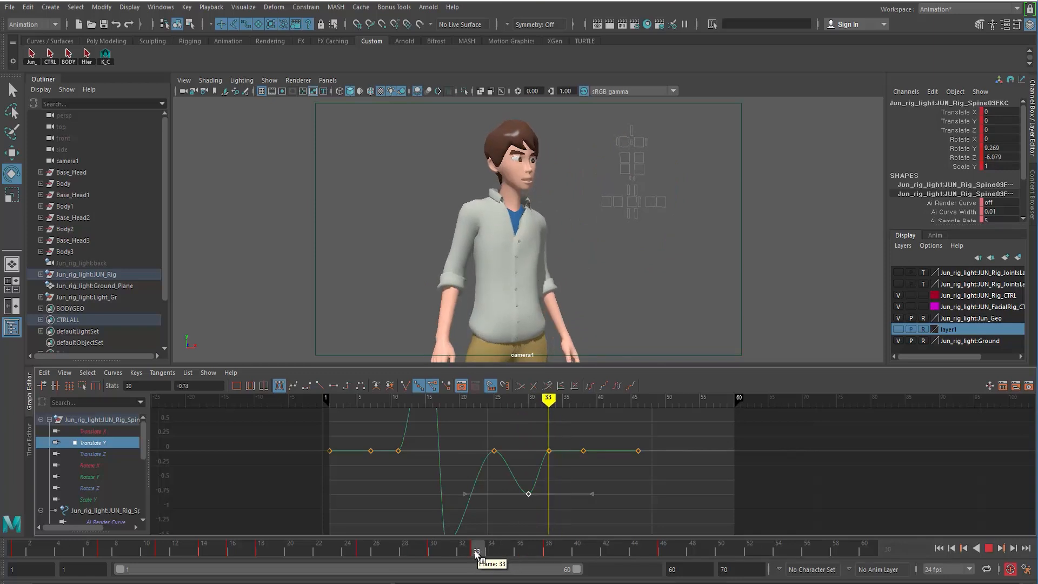
click(550, 452)
drag(554, 456, 552, 431)
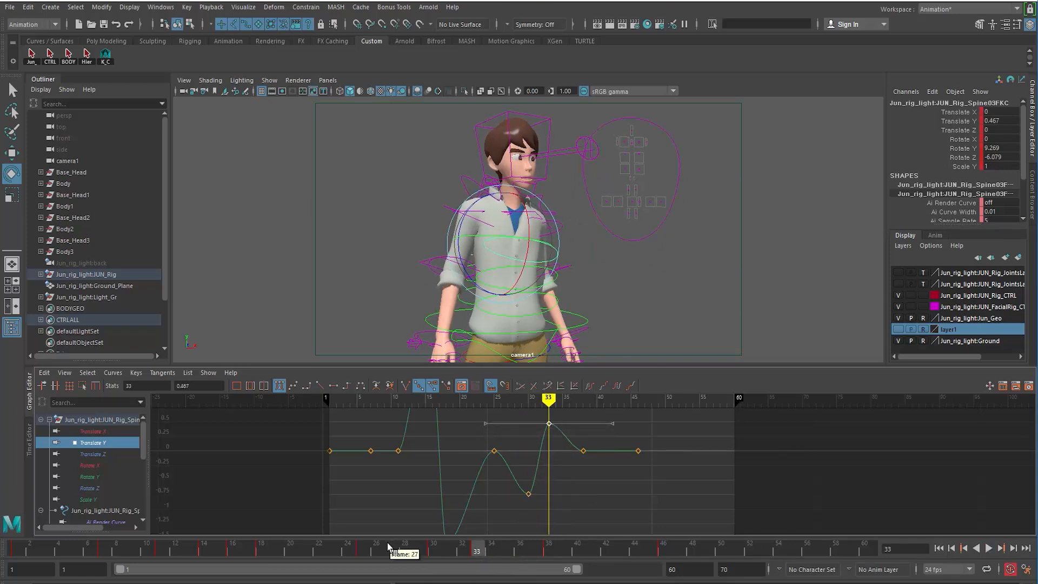
drag(388, 550, 634, 564)
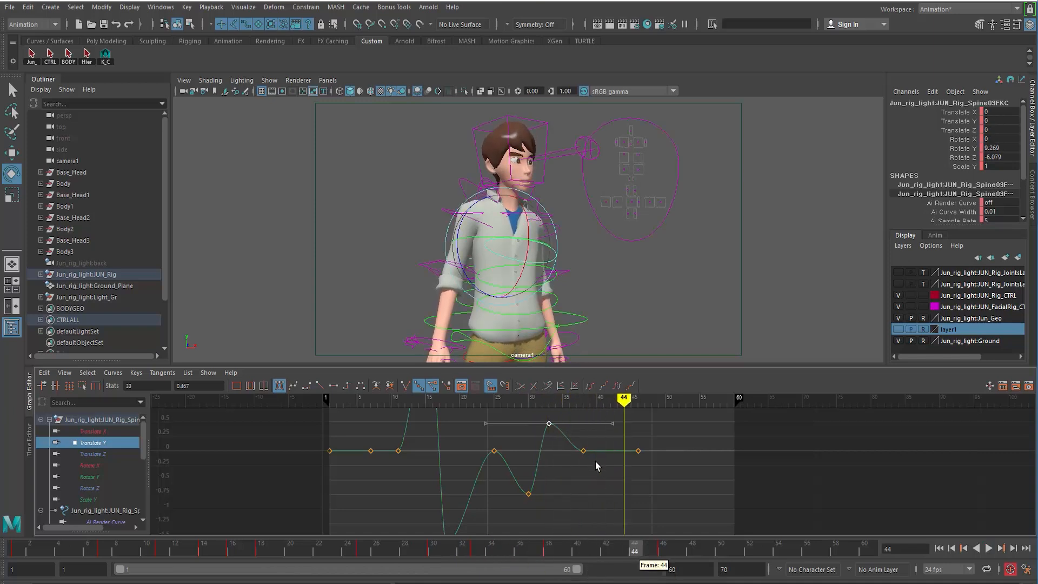
Raise the Spine03 Translate Y key at frame 33 to about 0.944 and play the animation from frame 1
click(531, 481)
alt+middle_drag(531, 481, 533, 503)
drag(562, 461, 549, 424)
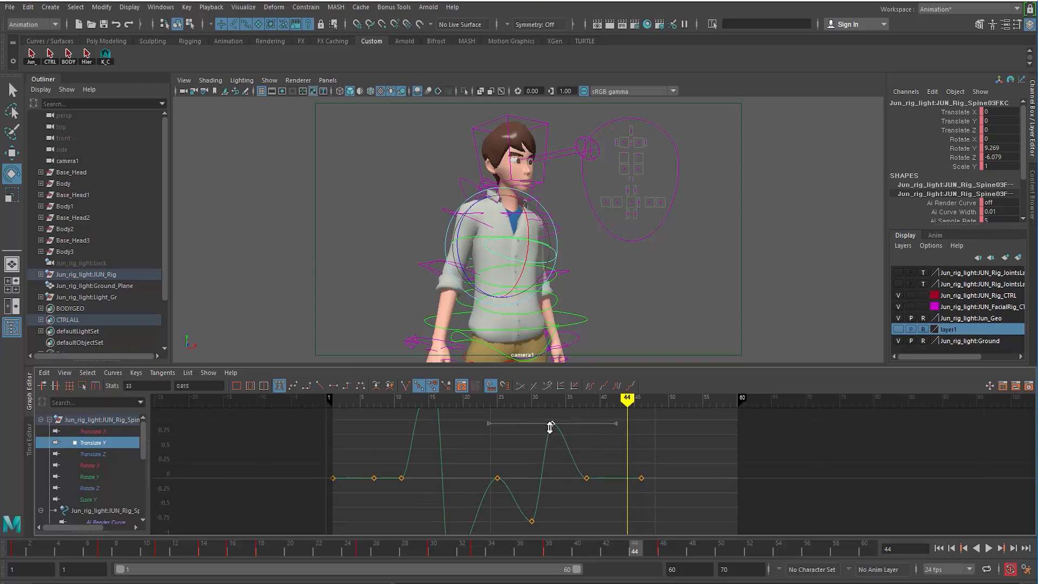
click(101, 549)
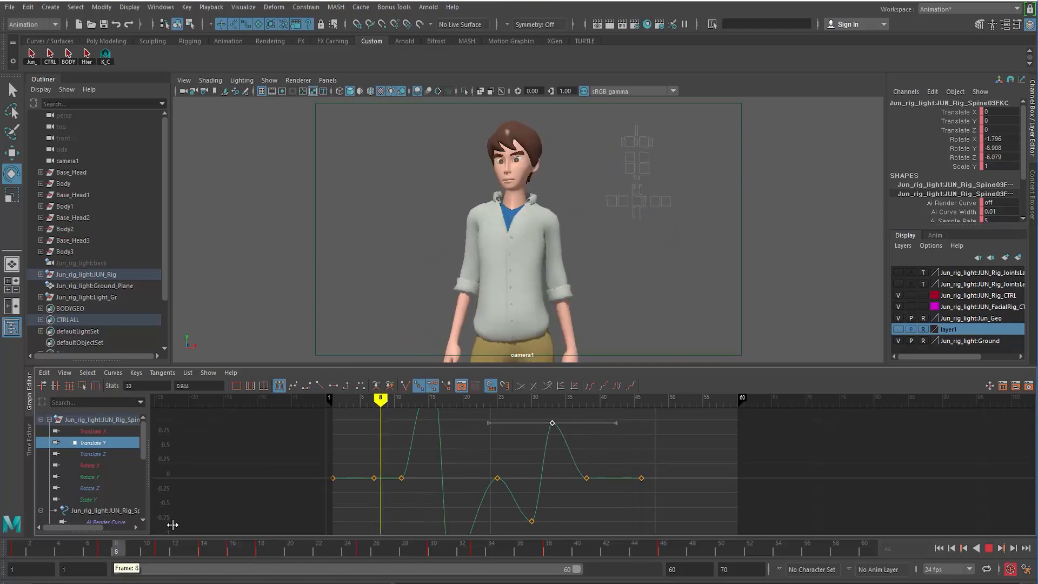
click(938, 549)
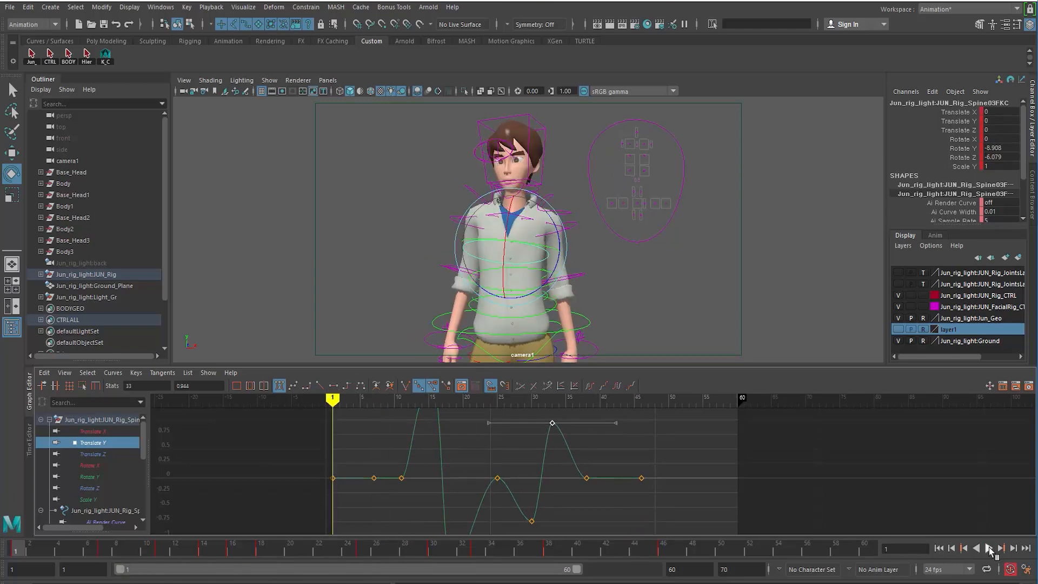
click(988, 548)
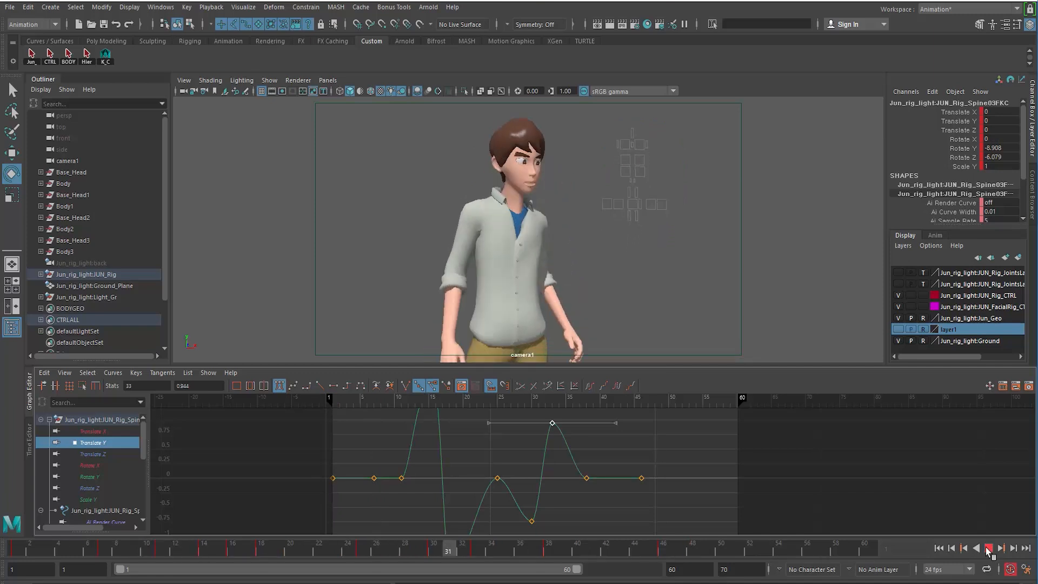
click(987, 548)
Raise the Spine03 Translate Y keys at frames 14 and 16 to about 2.2 and play the animation
scroll(435, 494, down, 5)
scroll(432, 493, up, 8)
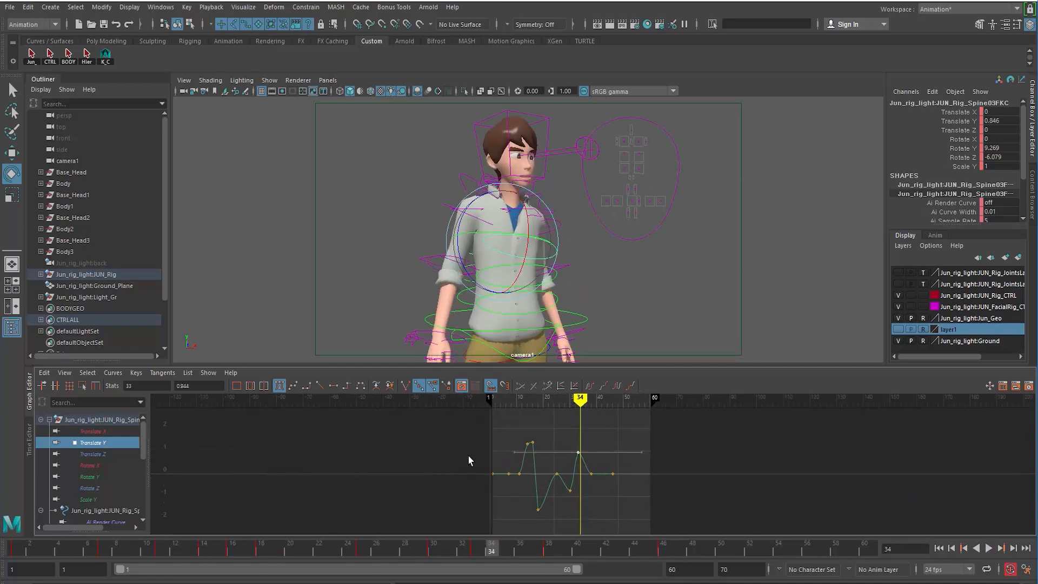
alt+middle_drag(475, 463, 482, 474)
drag(463, 420, 494, 447)
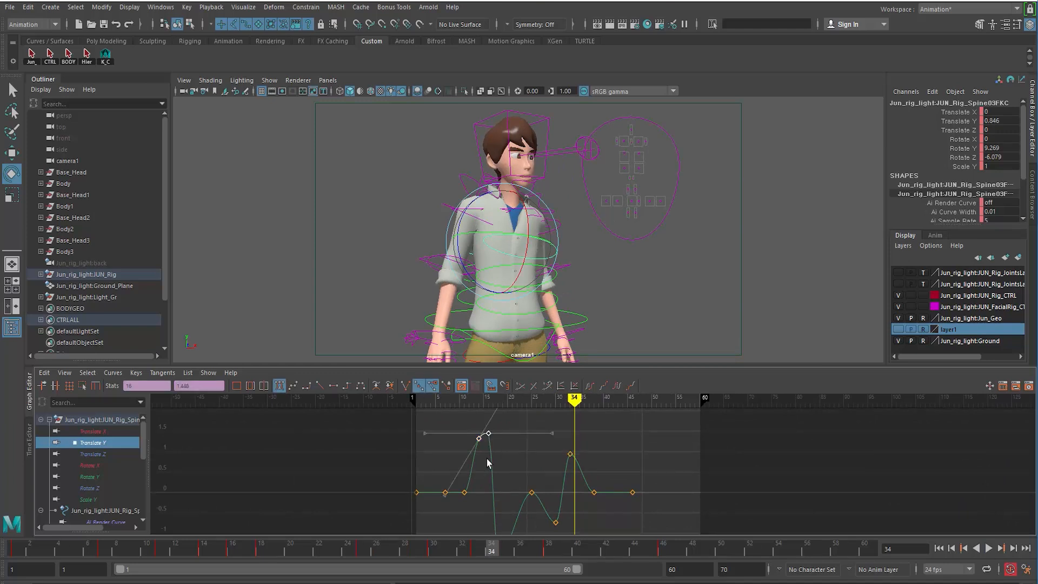
middle_drag(486, 456, 486, 418)
click(465, 489)
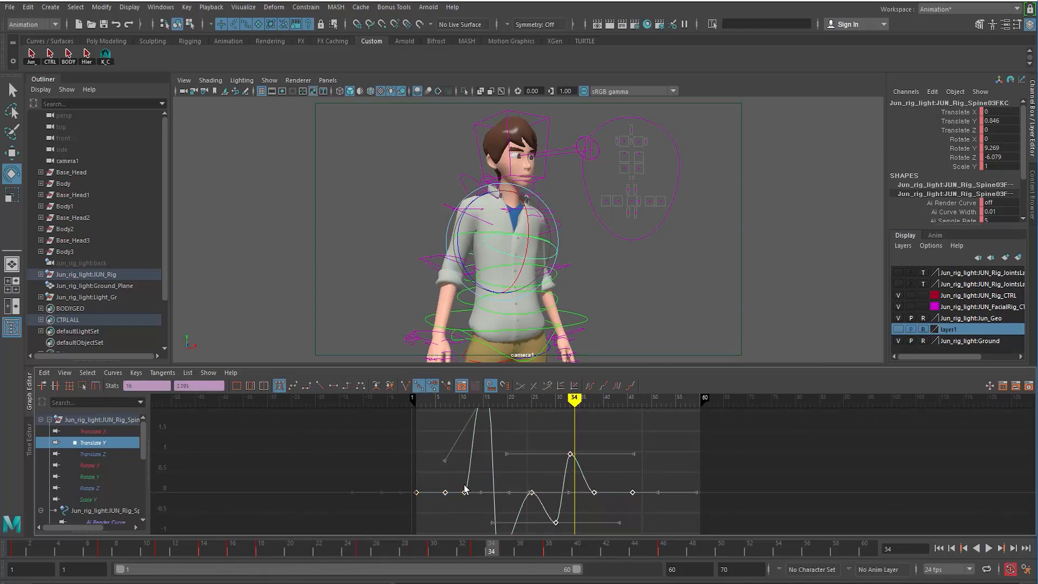
scroll(495, 485, down, 5)
click(471, 486)
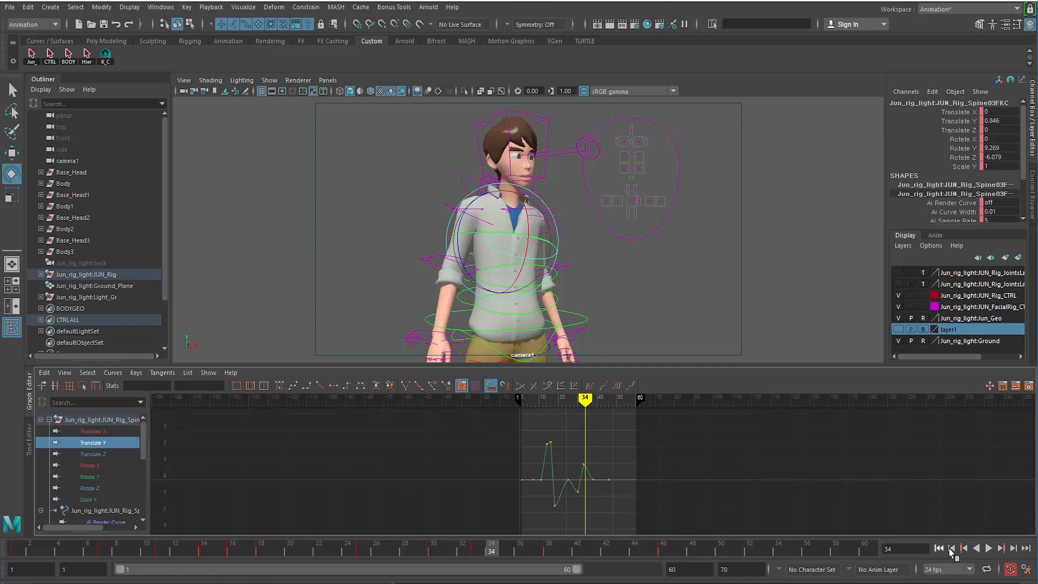
click(989, 547)
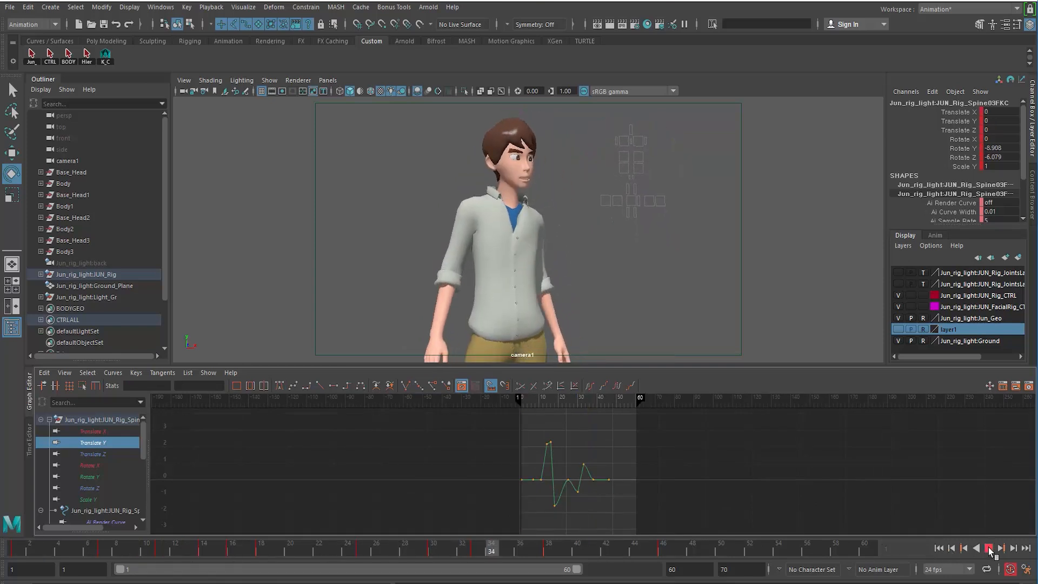
click(989, 547)
Shift the Spine03 Translate Y keys between frames 11 and 18 two frames later and scrub to frame 16
drag(146, 554, 189, 554)
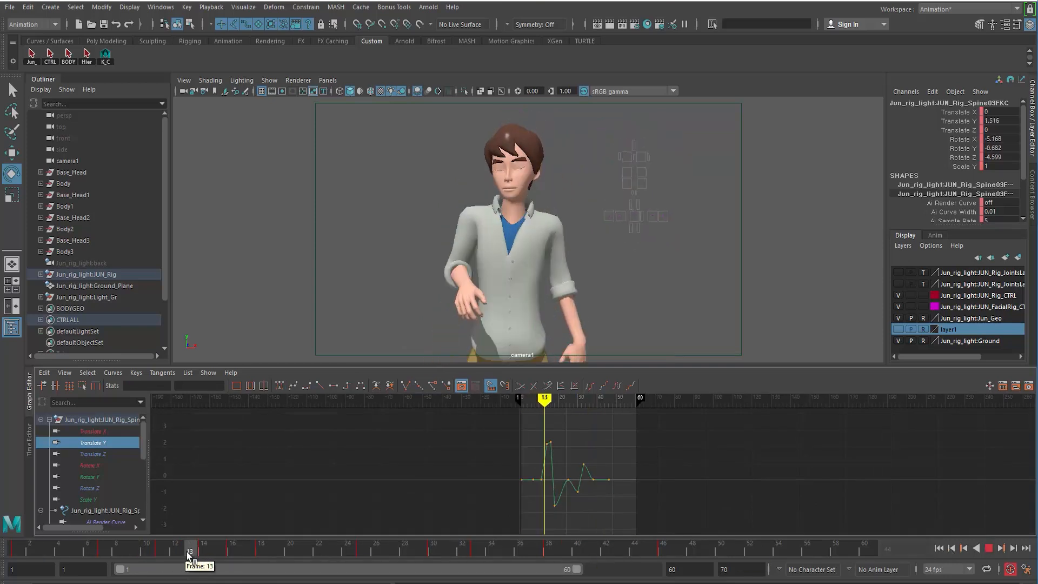
scroll(459, 498, up, 3)
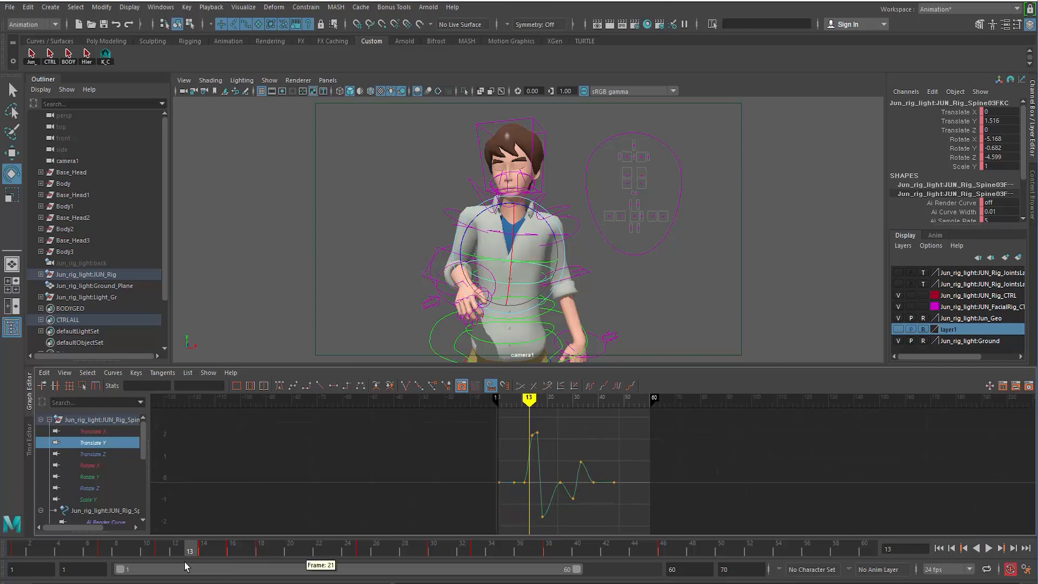
click(165, 551)
mouse_move(165, 551)
mouse_down()
mouse_move(201, 557)
mouse_move(131, 553)
mouse_move(160, 555)
mouse_up()
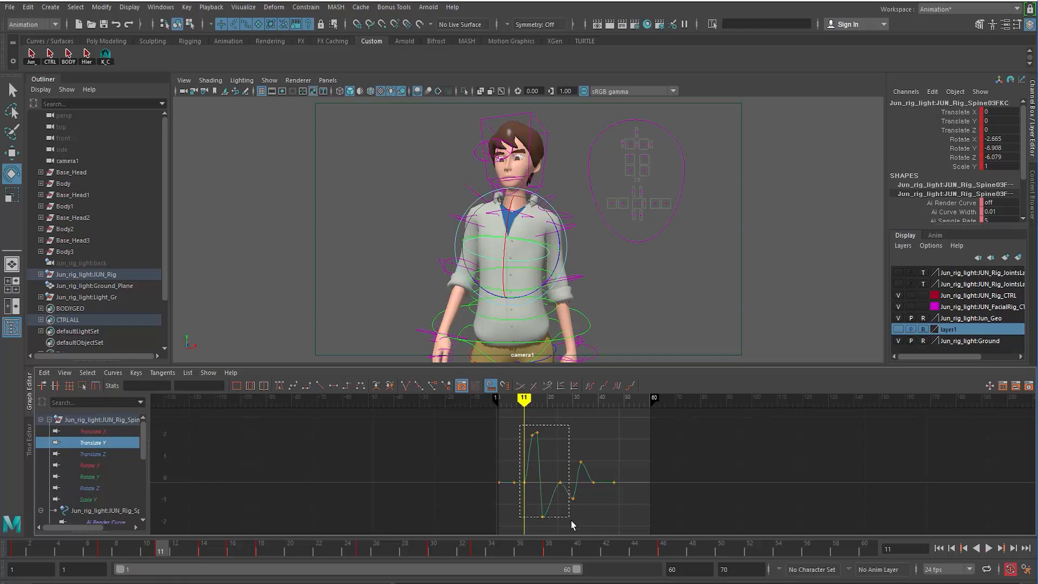
drag(595, 530, 518, 427)
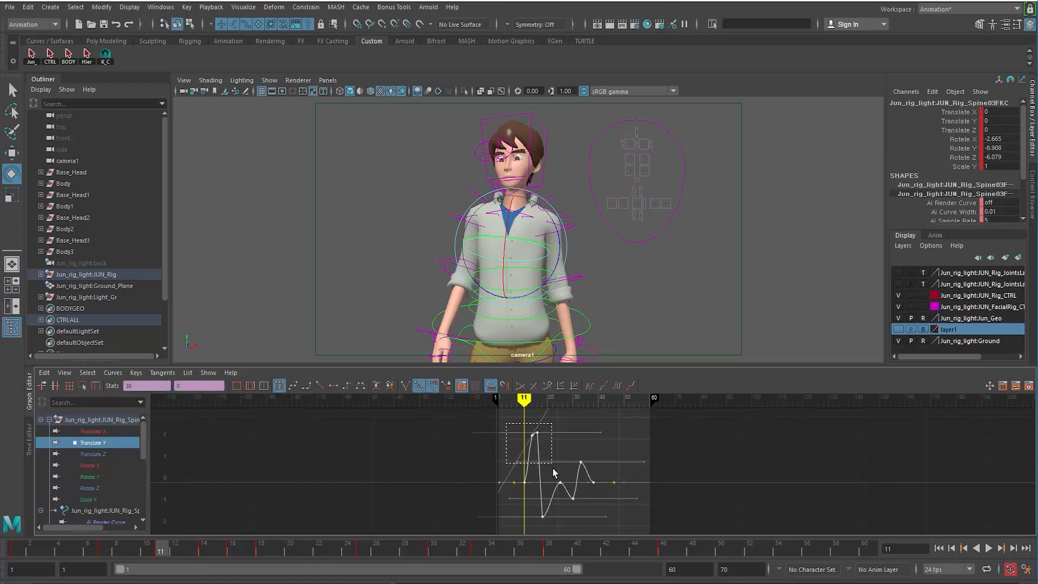
click(549, 490)
drag(529, 424, 552, 546)
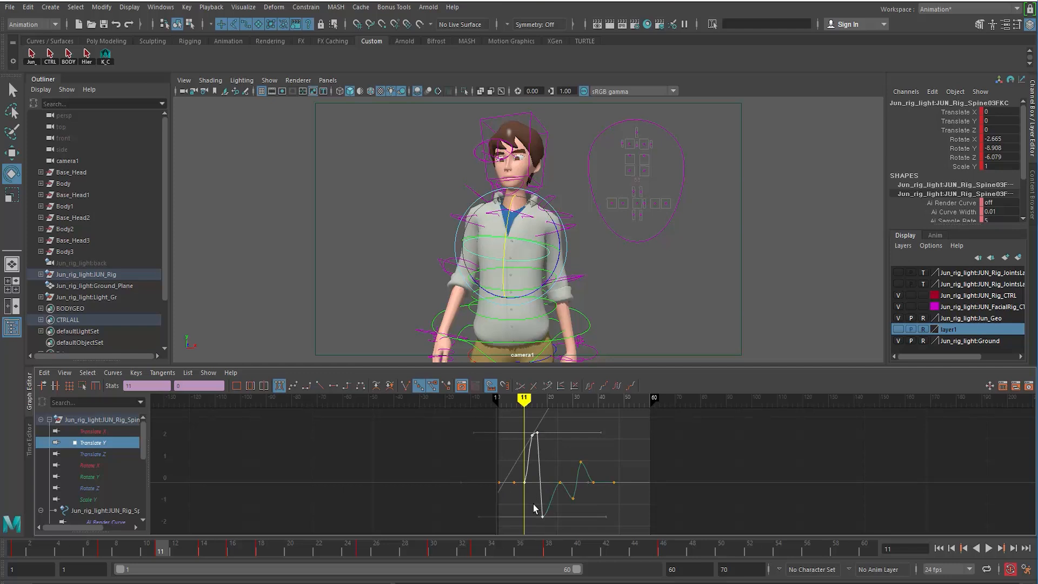
drag(535, 505, 542, 504)
key(alt+v)
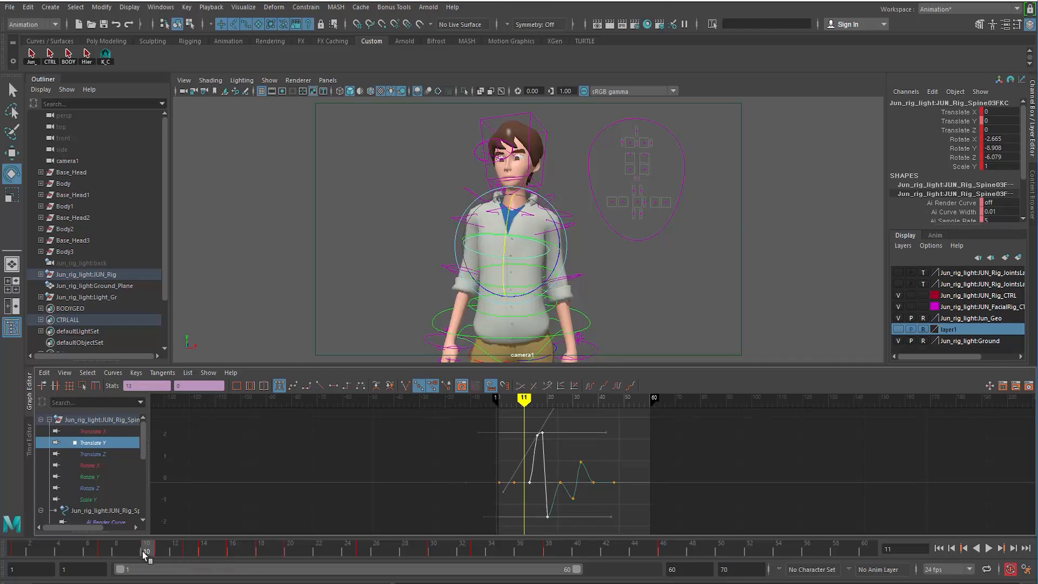
mouse_move(164, 557)
mouse_down()
mouse_move(234, 579)
mouse_move(305, 571)
mouse_move(205, 574)
mouse_move(233, 570)
mouse_up()
Lower the Spine03 Translate Y key at frame 18 to about 1.587 and scrub the crouch through frame 22
alt+right_drag(445, 478, 471, 486)
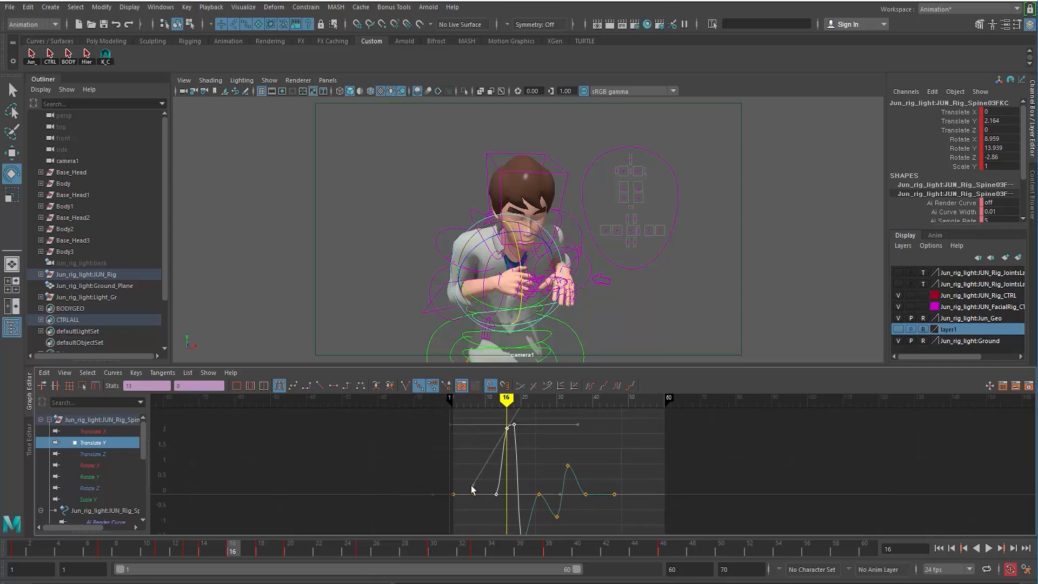
drag(512, 417, 510, 415)
shift+middle_drag(514, 446, 516, 473)
mouse_move(187, 555)
mouse_down()
mouse_move(158, 551)
mouse_move(180, 556)
mouse_up()
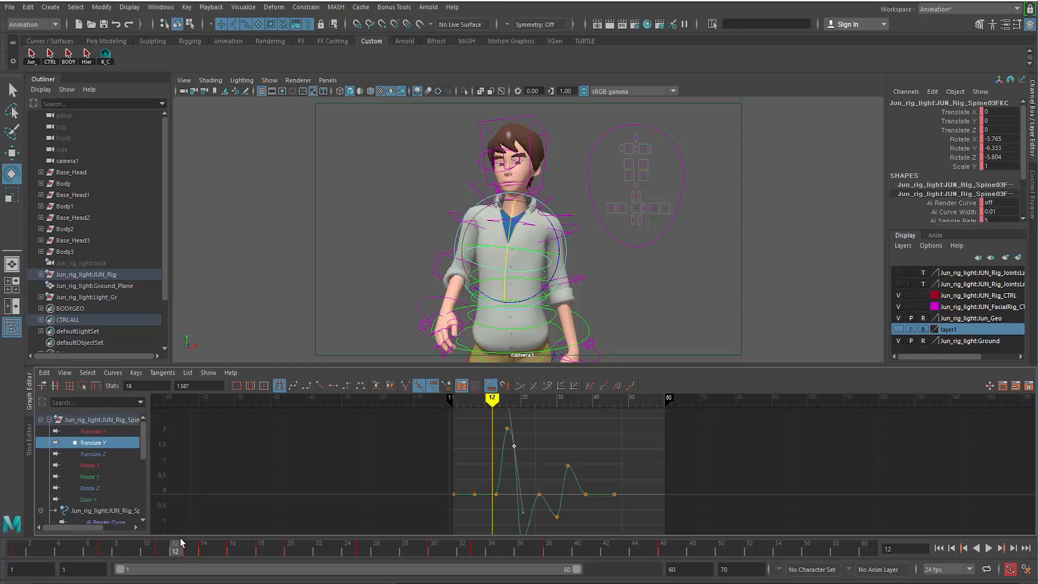
drag(181, 544, 243, 548)
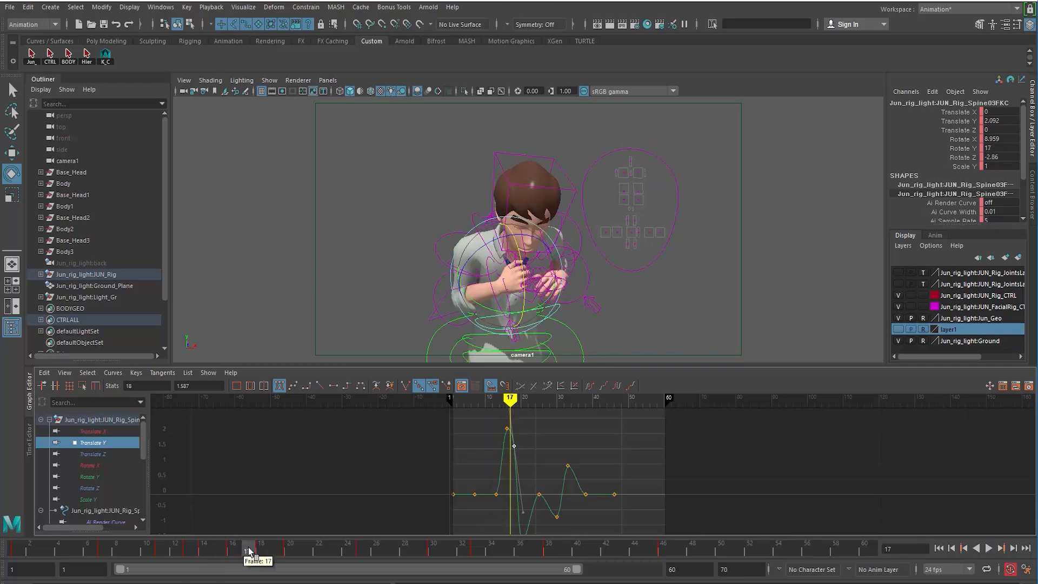
drag(249, 549, 323, 552)
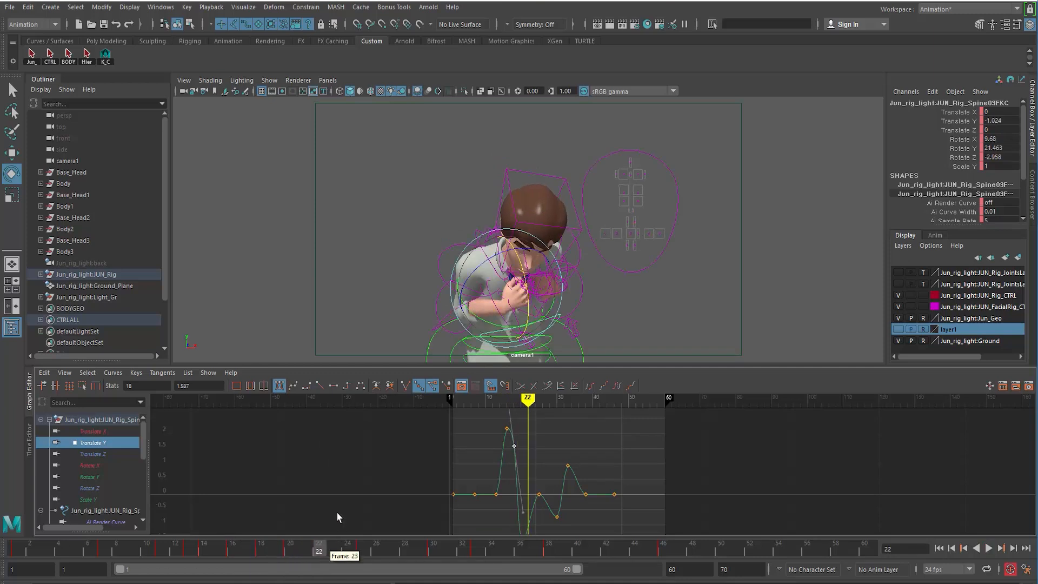
Lower the Spine03 Translate Y key at frame 25 to about -1.373 and scrub the motion through frame 30
alt+middle_drag(336, 504, 332, 464)
drag(321, 553, 361, 552)
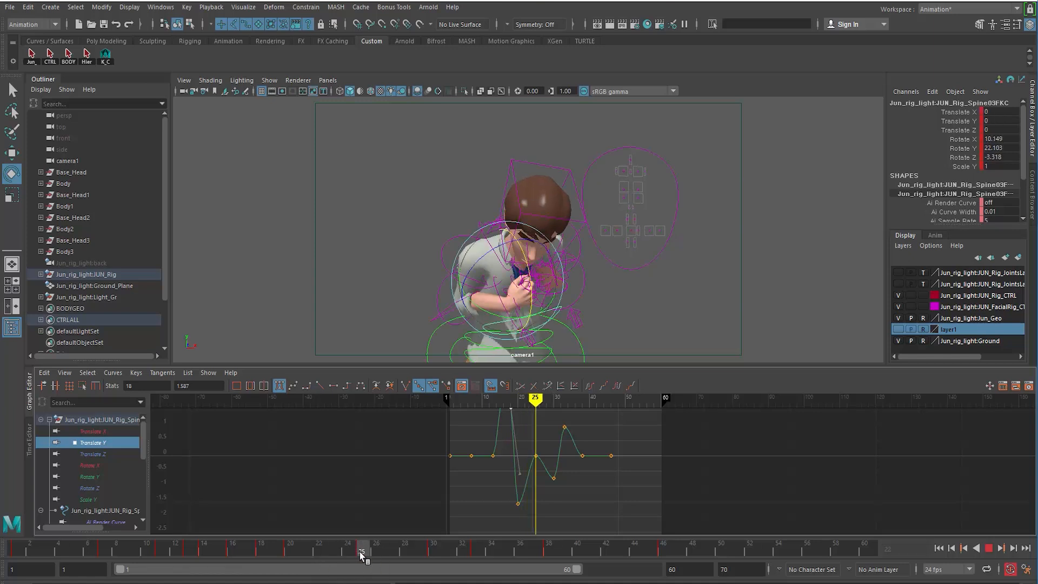
drag(526, 446, 542, 467)
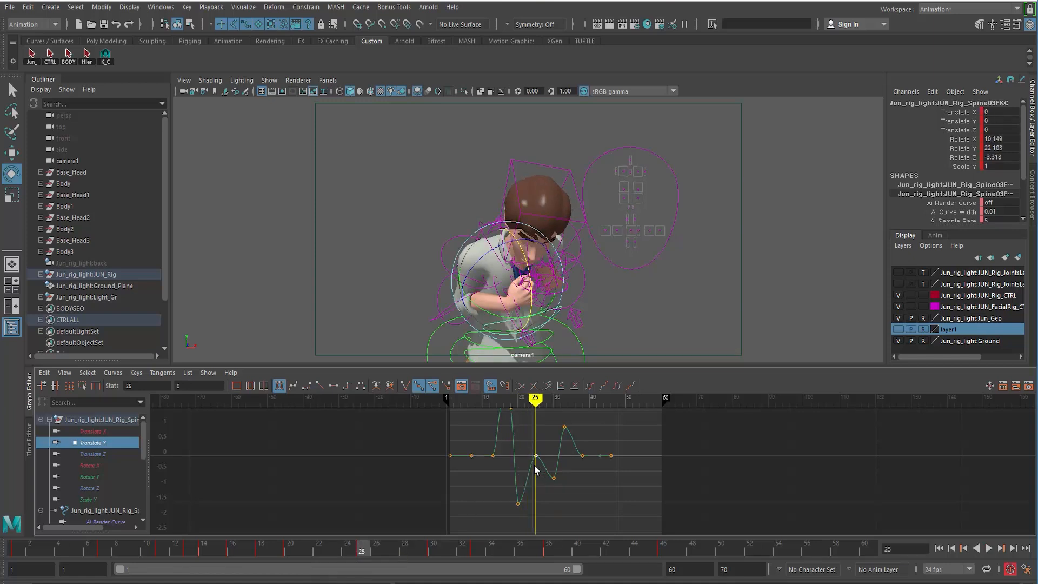
middle_drag(535, 469, 536, 506)
drag(311, 552, 436, 553)
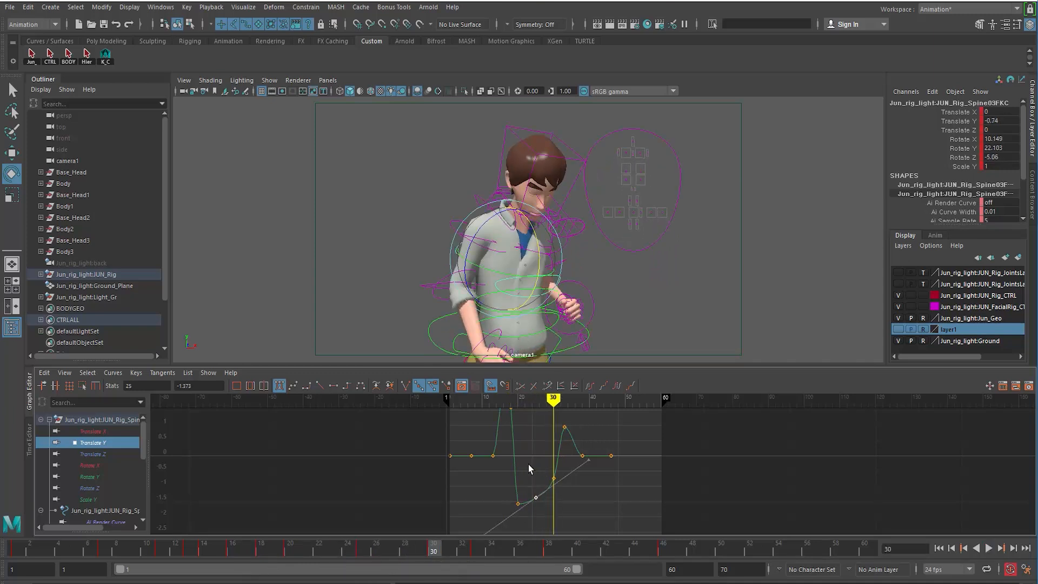
Lower the Spine03 Translate Y keys at frame 30 to about -1.075 and frame 25 to about -1.69, and scrub to frame 39
drag(546, 470, 564, 483)
shift+middle_drag(560, 486, 560, 497)
drag(525, 488, 544, 503)
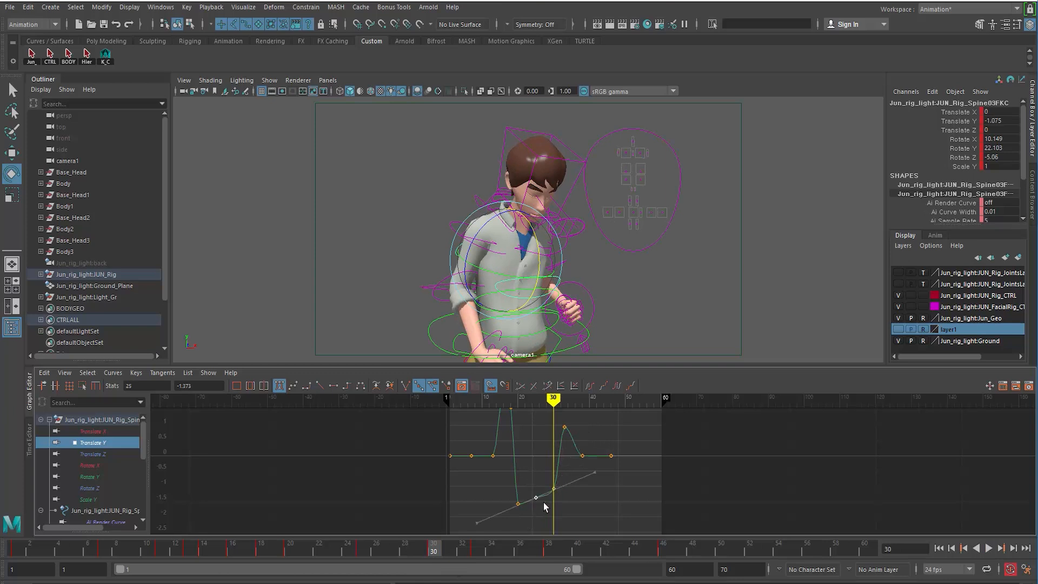
shift+middle_drag(545, 506, 542, 515)
drag(392, 550, 563, 562)
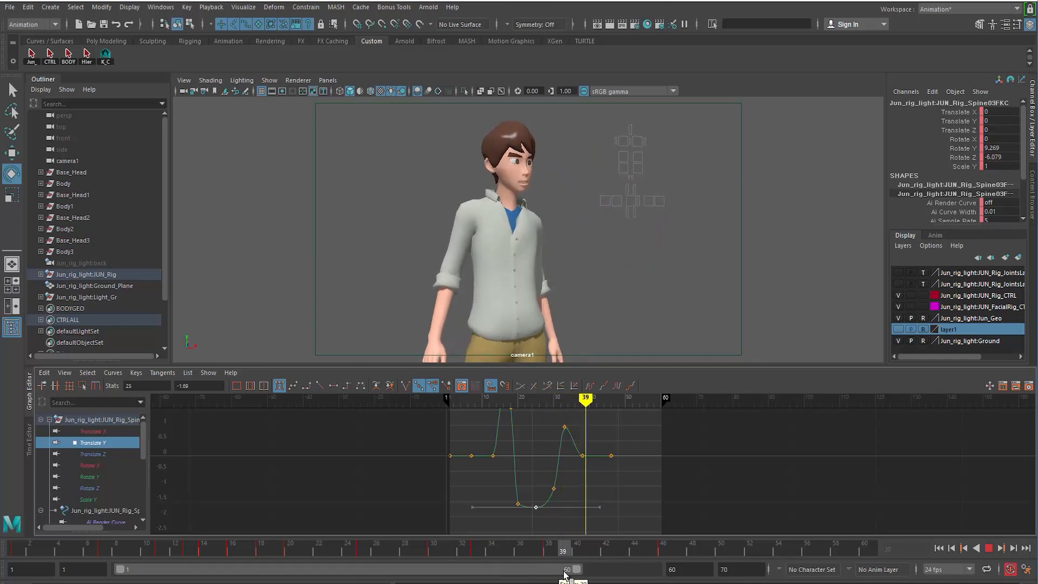
Raise the Spine03 Translate Y key at frame 33 to about 1.074 and inspect the tangent at frame 20
click(564, 426)
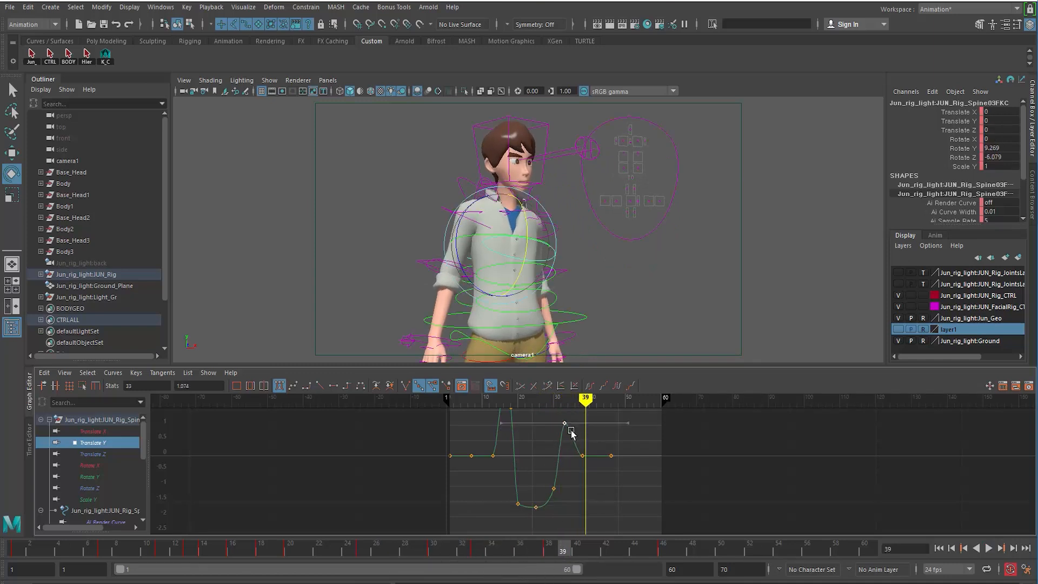
drag(523, 513, 523, 512)
drag(462, 475, 483, 493)
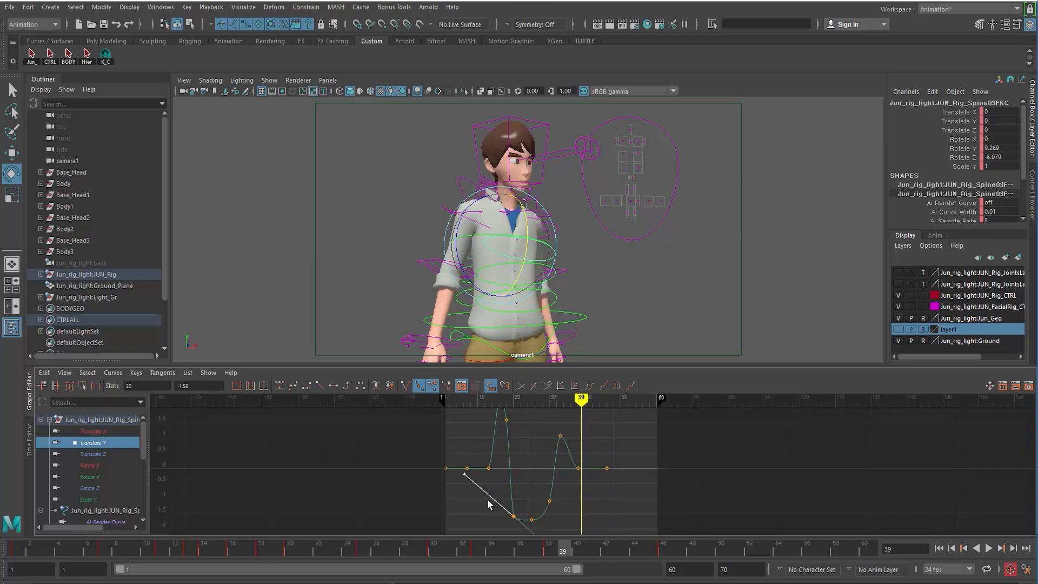
key(f)
mouse_move(485, 503)
alt+right_down()
mouse_move(380, 503)
mouse_move(474, 503)
alt+right_up()
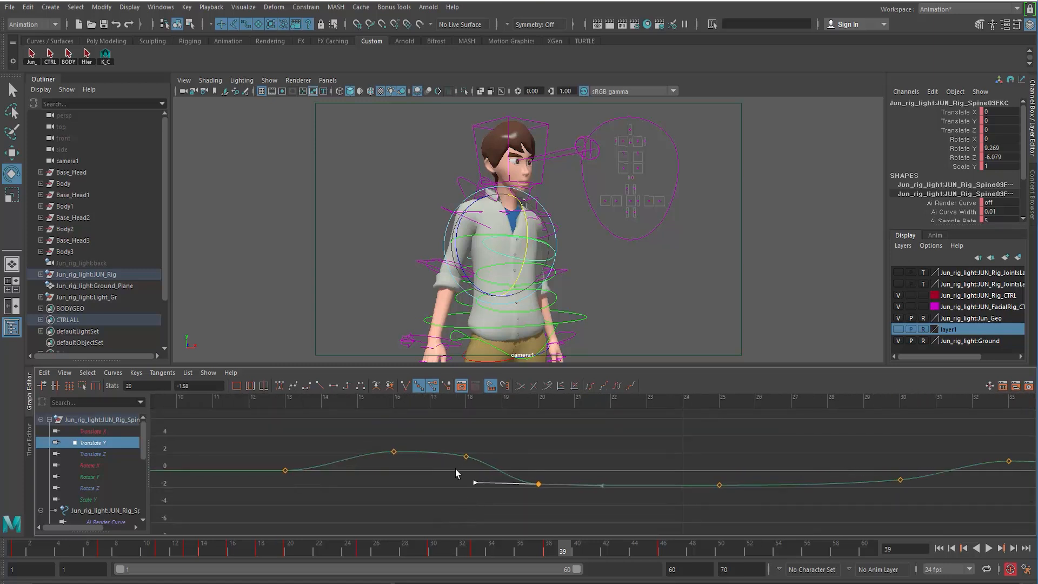
click(490, 512)
Lower the Spine03 Translate Y keys at frame 25 to about -2.187 and frame 20 to about -1.71
alt+middle_drag(604, 501, 572, 501)
drag(672, 482, 714, 513)
shift+middle_drag(695, 507, 694, 512)
click(508, 485)
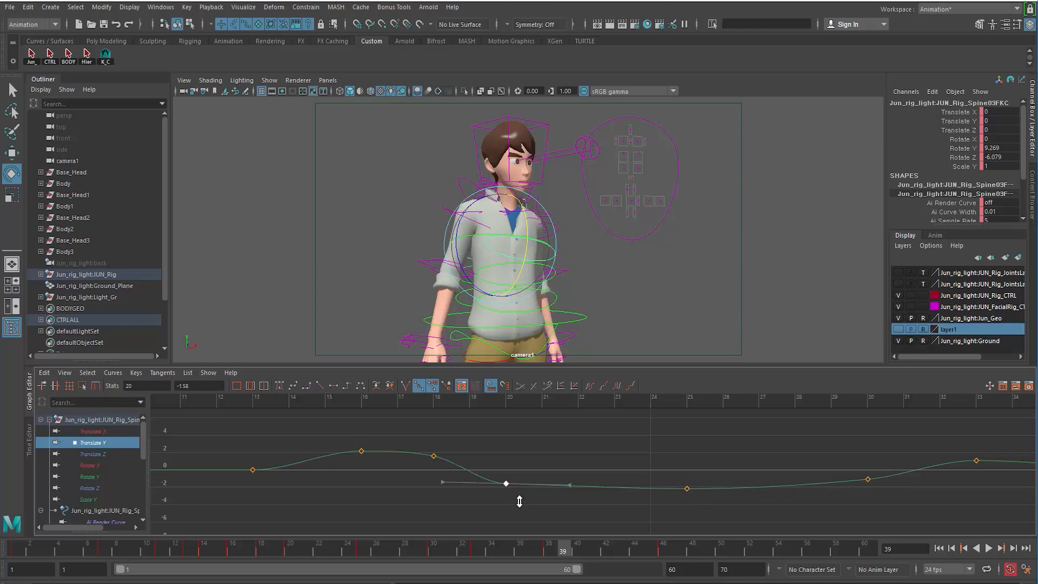
shift+middle_drag(519, 502, 519, 502)
Check the remaining Translate Y curve, play the animation, and scrub the crouch from frame 14 to frame 22
scroll(541, 494, down, 4)
alt+middle_drag(828, 467, 696, 472)
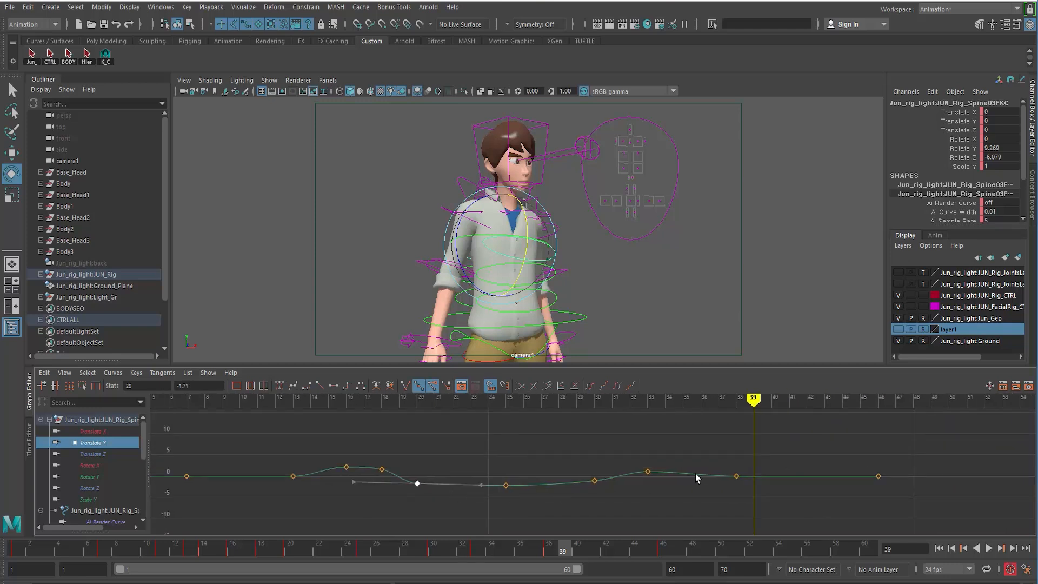
drag(756, 502, 756, 500)
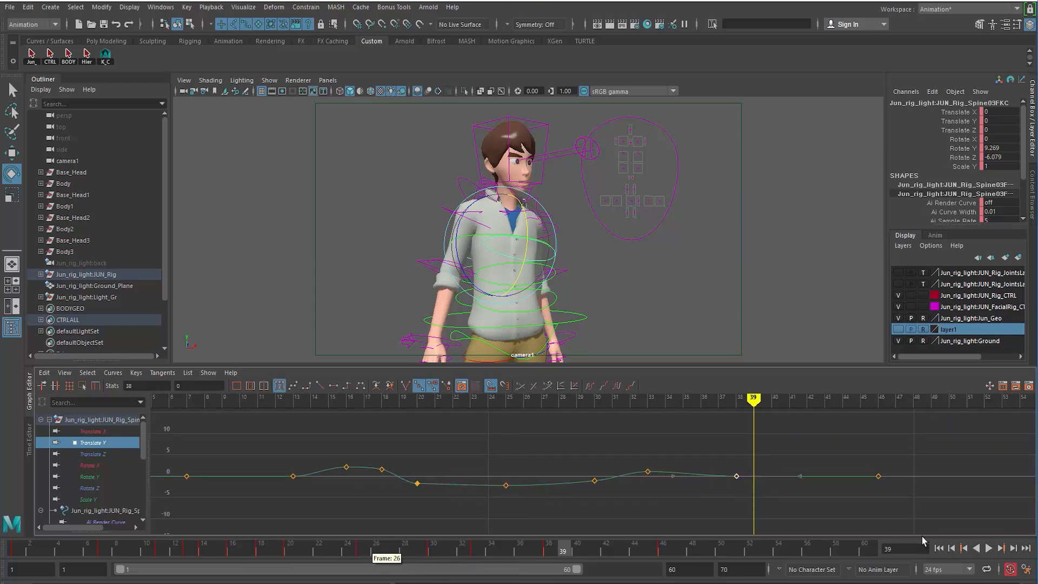
click(938, 549)
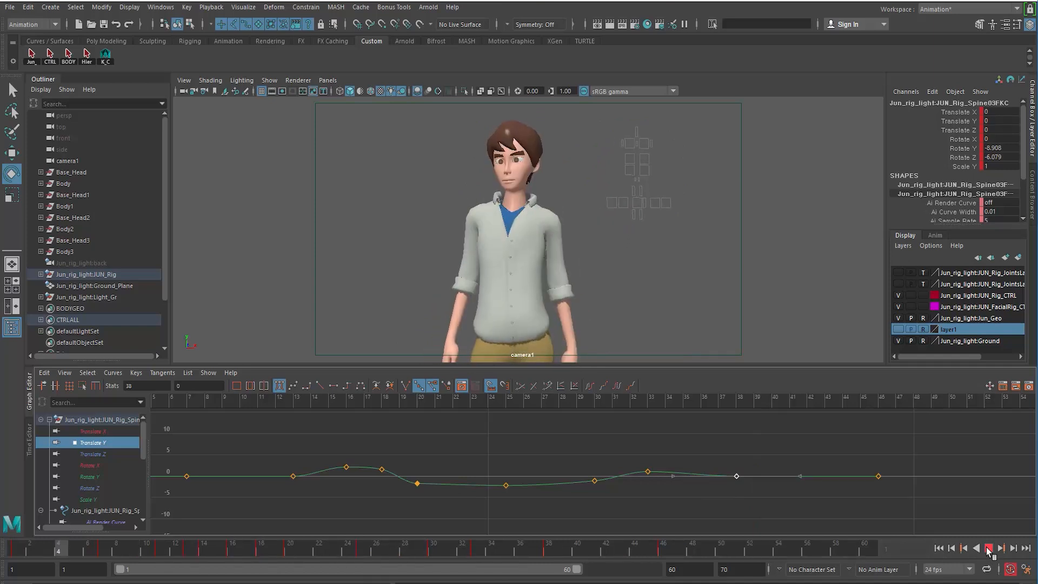
click(988, 548)
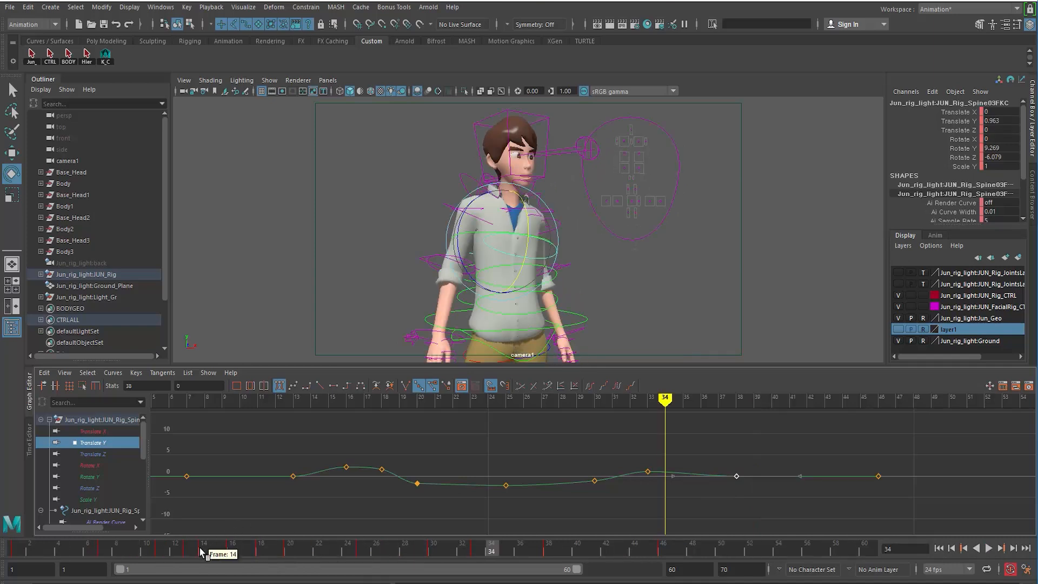
drag(201, 552, 319, 565)
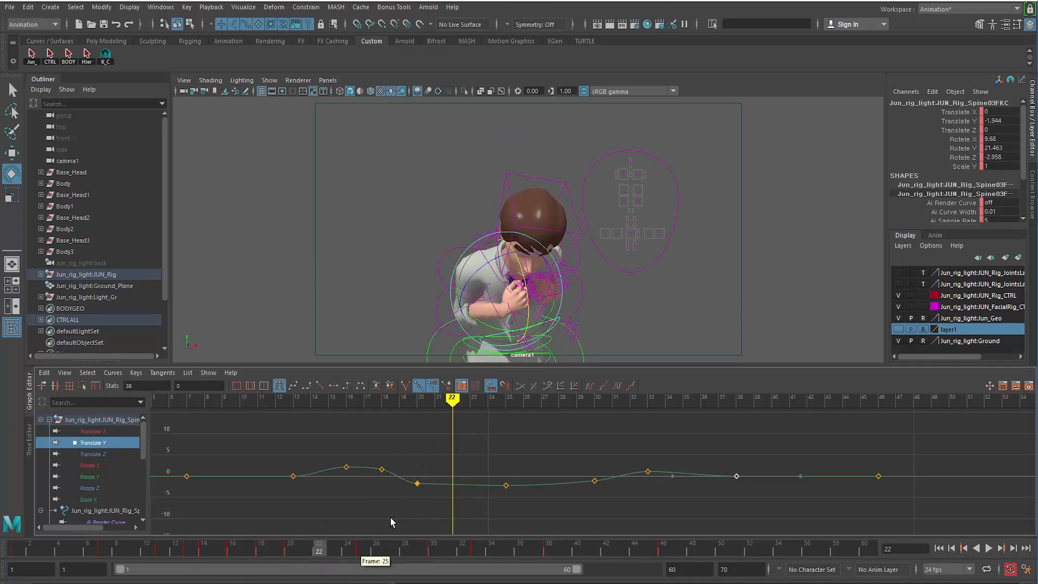
Shift the Spine03 Translate Y keys at frames 20 and 25 one frame earlier and scrub to frame 18
drag(406, 476, 550, 514)
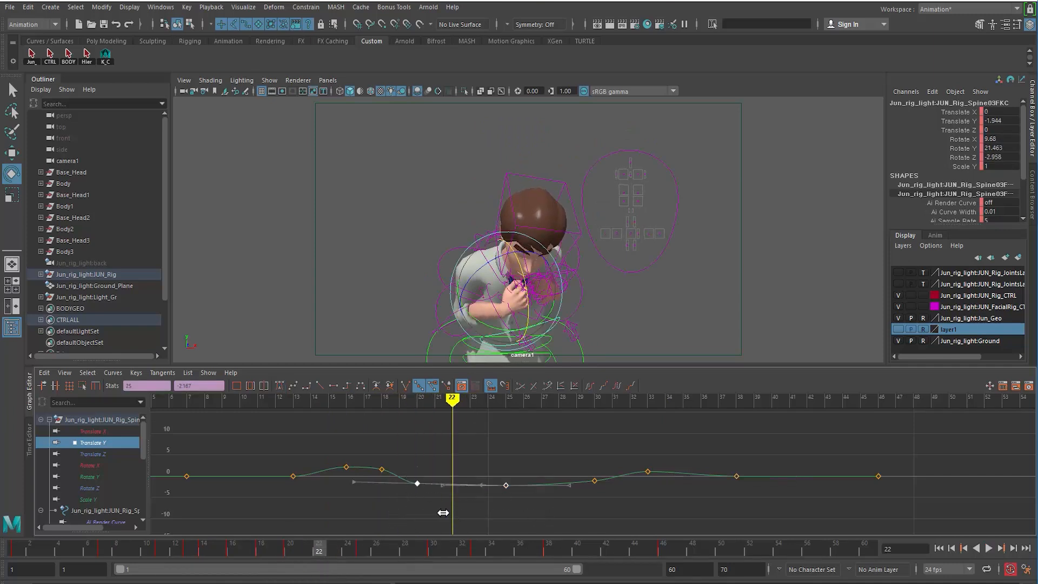
shift+middle_drag(437, 515, 431, 517)
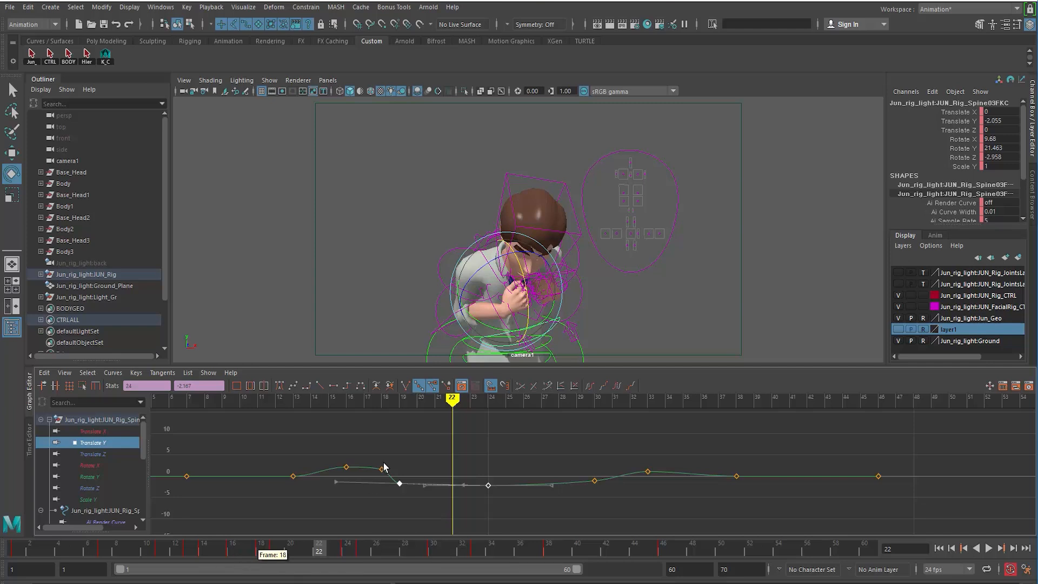
drag(242, 548, 259, 566)
Lower the Spine03 Translate Y key at frame 18 to about 0.436 and play the animation from frame 1
drag(372, 460, 386, 473)
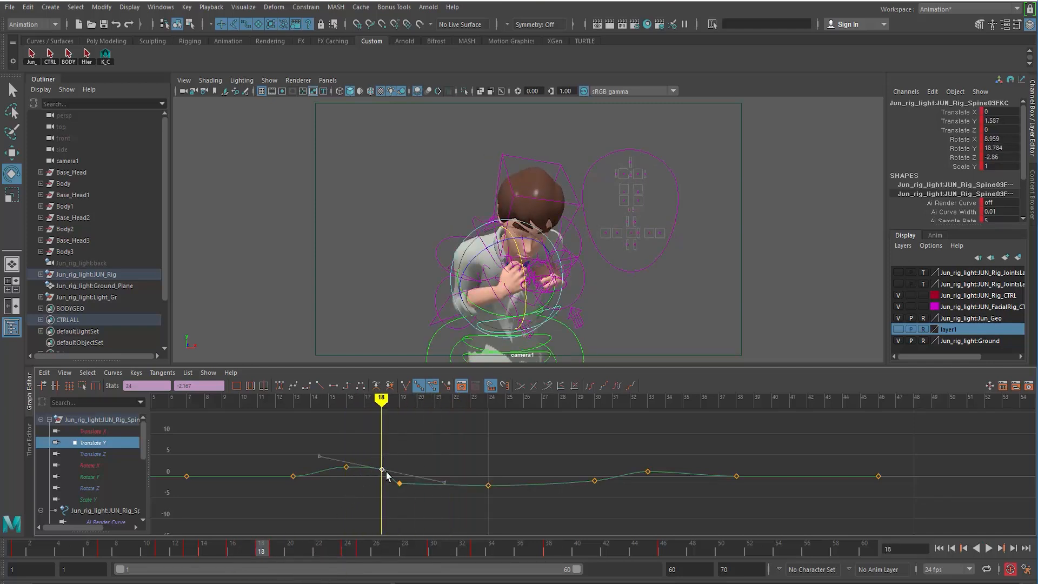
key(f)
alt+right_drag(500, 494, 621, 470)
shift+middle_drag(609, 477, 608, 490)
click(940, 548)
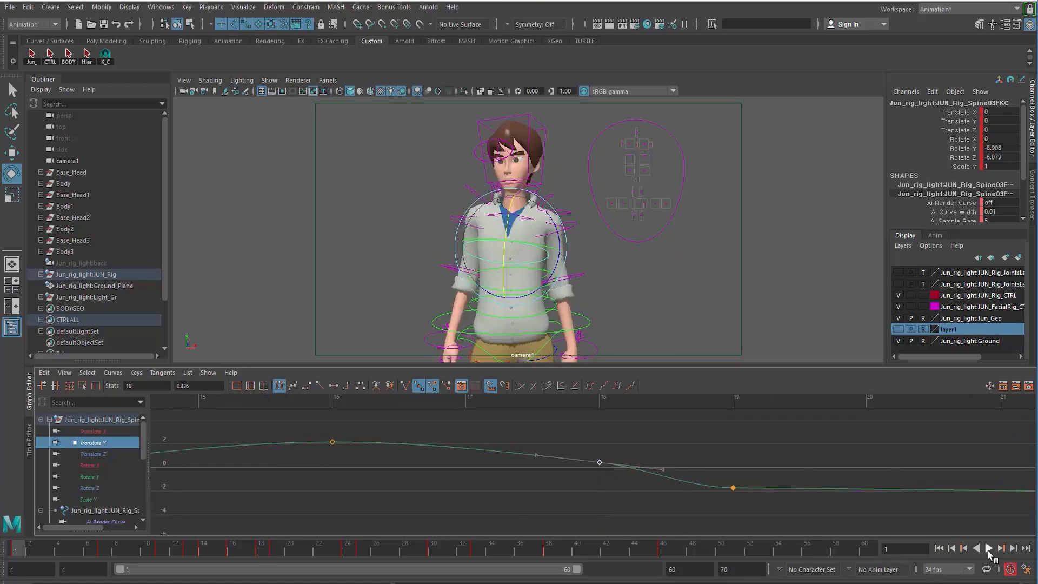
click(988, 549)
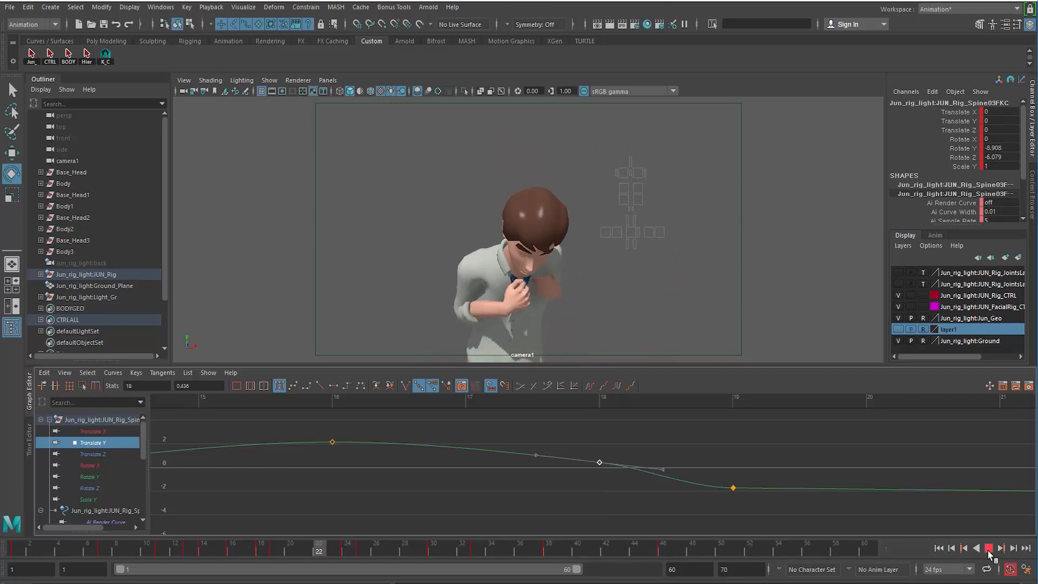
click(987, 549)
Lower the Spine03 Translate Y key at frame 24 to about -3.752 to deepen the squash
scroll(595, 485, down, 3)
alt+middle_drag(594, 486, 574, 497)
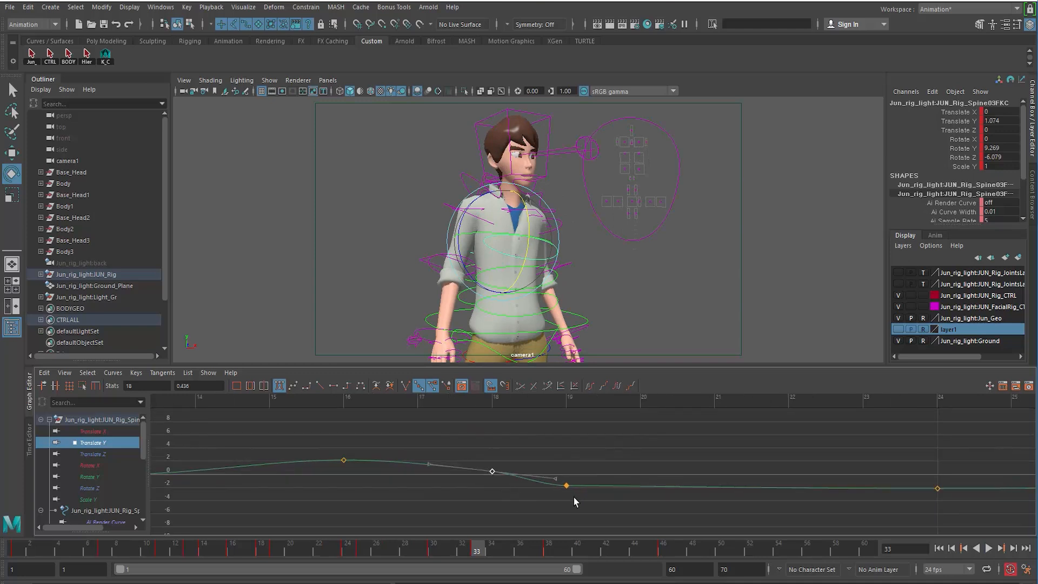
alt+right_drag(627, 511, 470, 500)
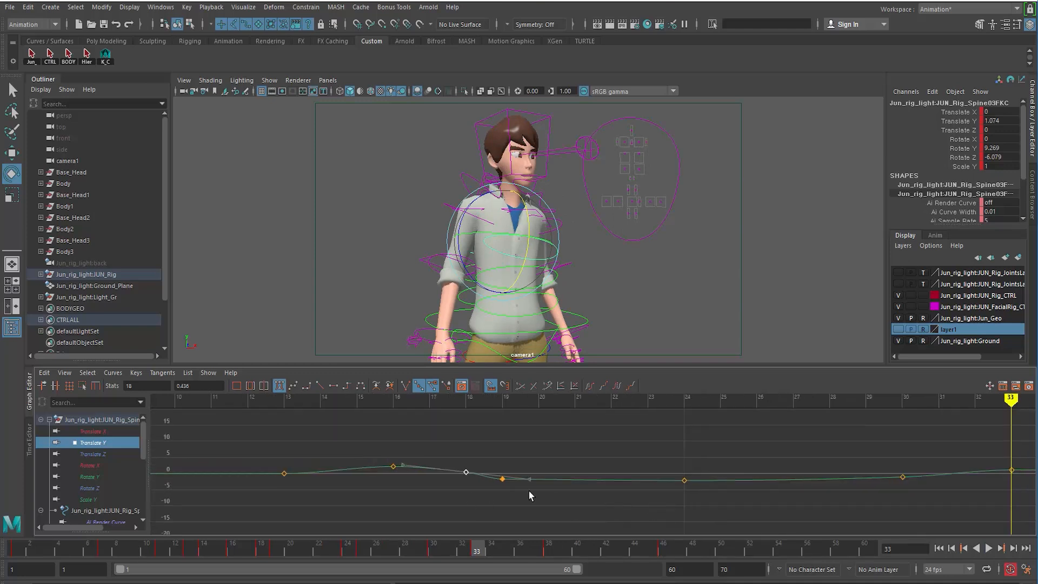
drag(469, 460, 470, 460)
drag(664, 461, 703, 493)
shift+middle_drag(694, 496, 666, 501)
key(f)
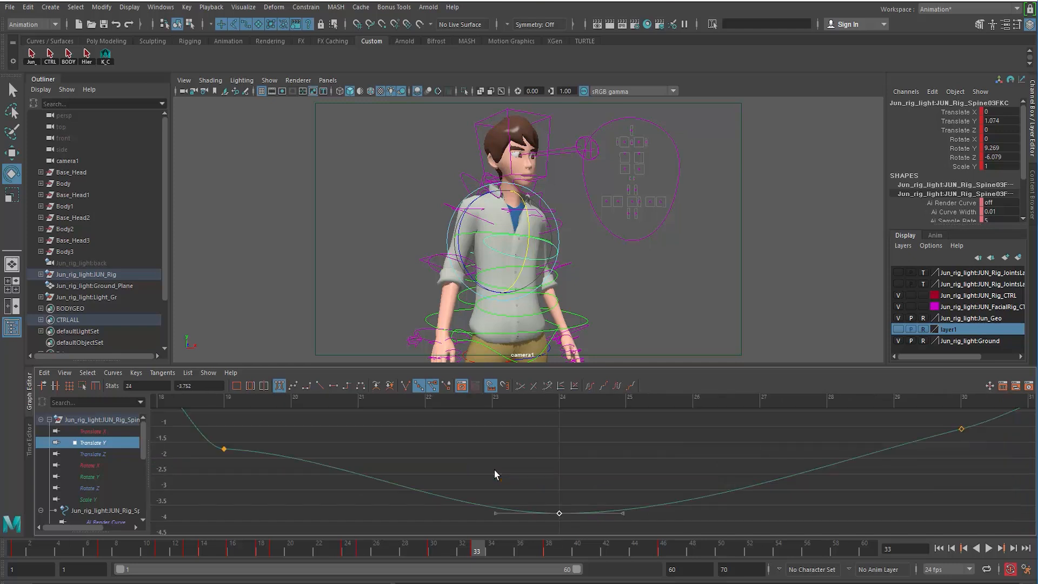
Steepen the tangent of the Spine03 Translate Y key at frame 19 to smooth the descent between frames 18 and 24
click(468, 508)
click(458, 510)
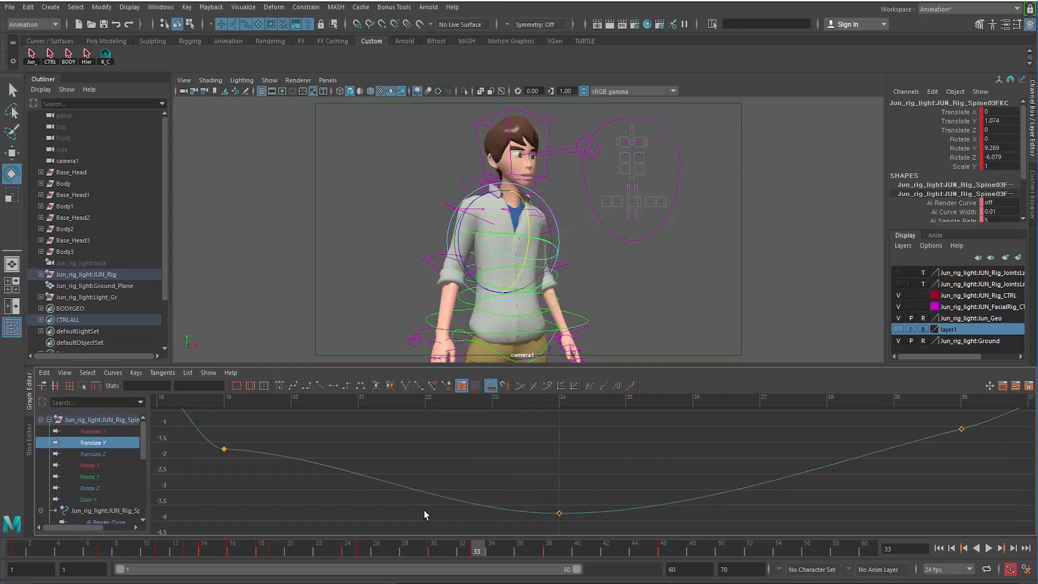
alt+right_drag(424, 511, 391, 508)
alt+middle_drag(391, 508, 421, 520)
alt+right_drag(421, 519, 450, 526)
click(390, 481)
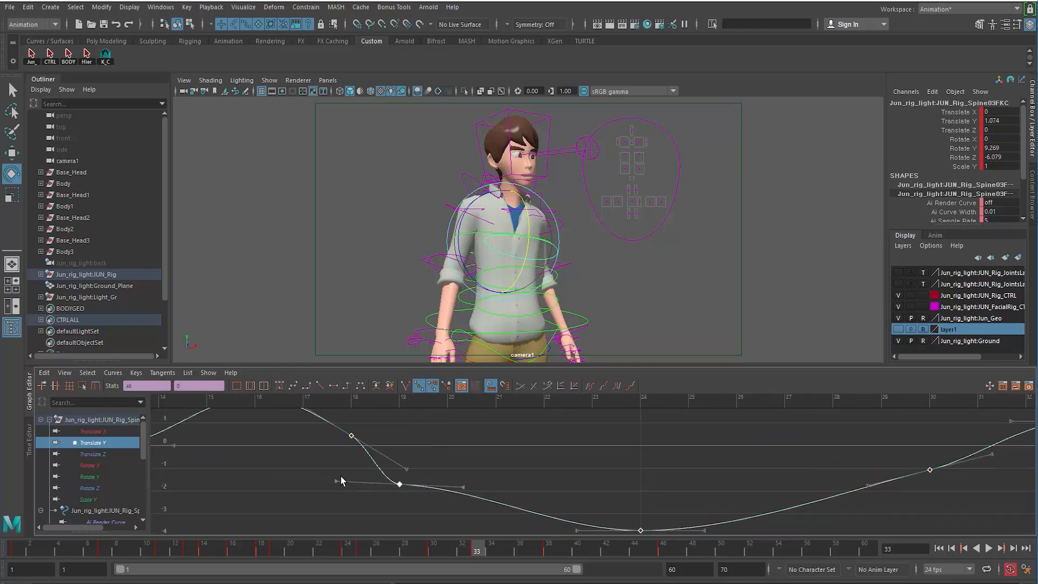
drag(361, 492, 361, 490)
middle_drag(359, 486, 368, 453)
key(a)
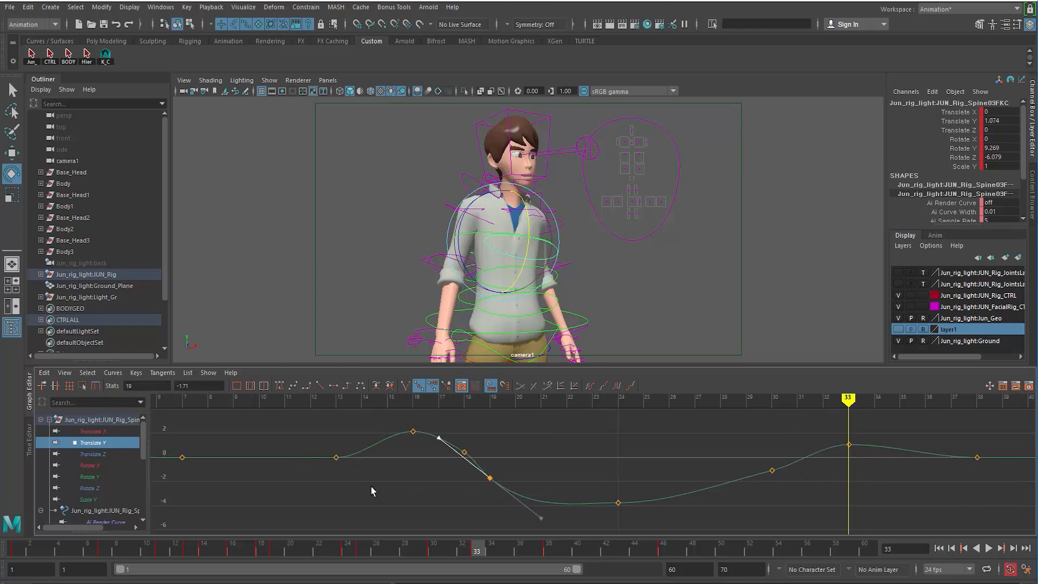
Raise the Spine03 Translate Y key at frame 18 to about 0.859 and move the frame 16 peak to frame 15
click(464, 445)
click(463, 452)
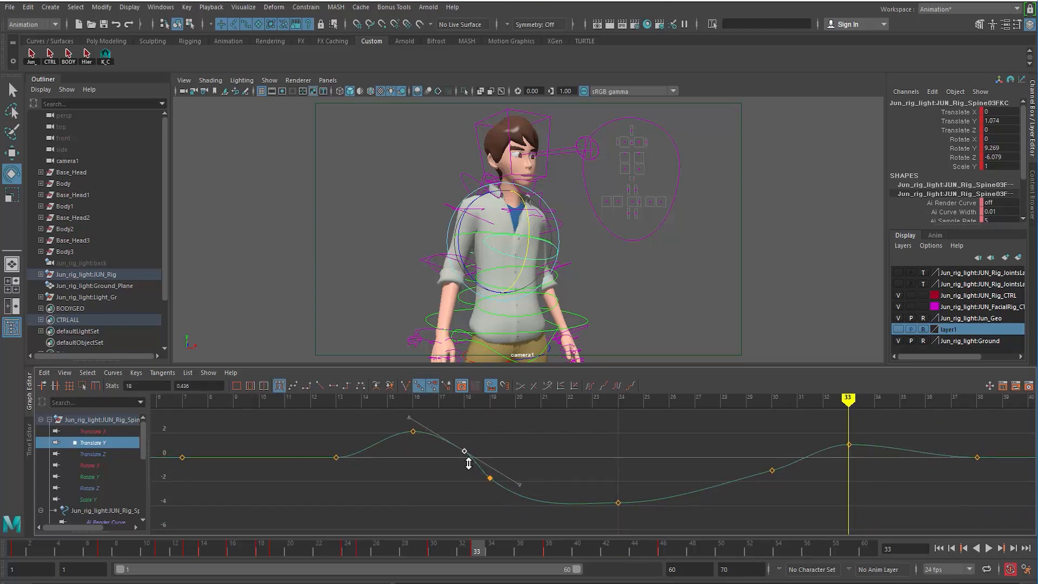
shift+middle_drag(465, 464, 465, 459)
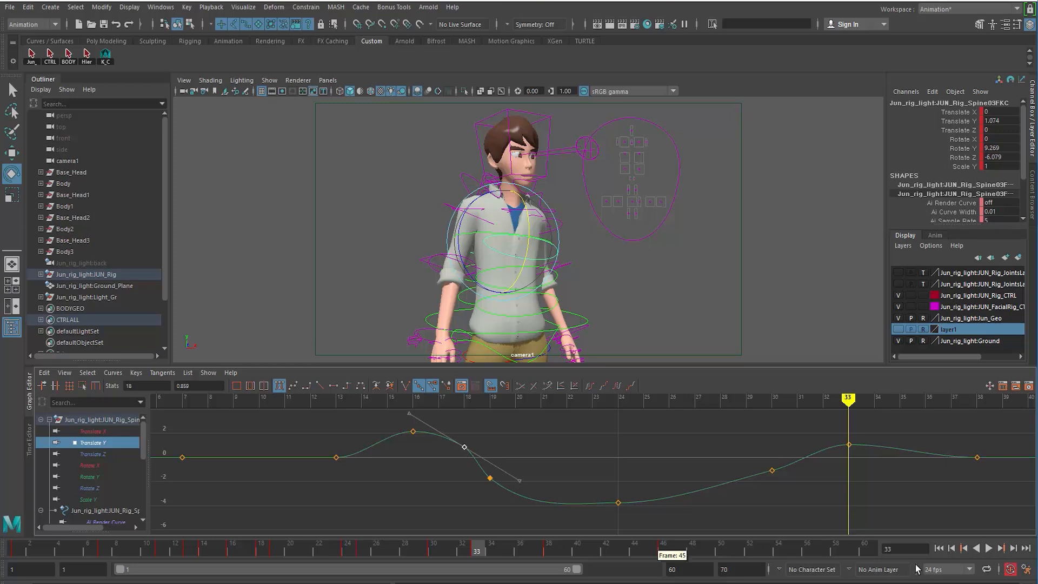
click(413, 431)
shift+middle_drag(413, 448, 390, 448)
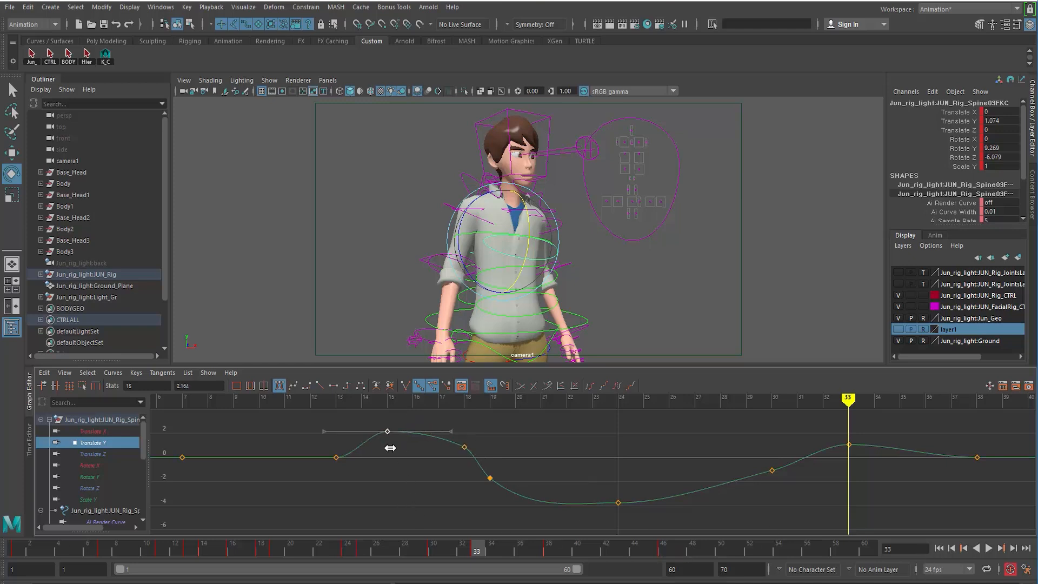
Play the animation to review the reshaped stretch and squash timing
click(965, 549)
click(989, 548)
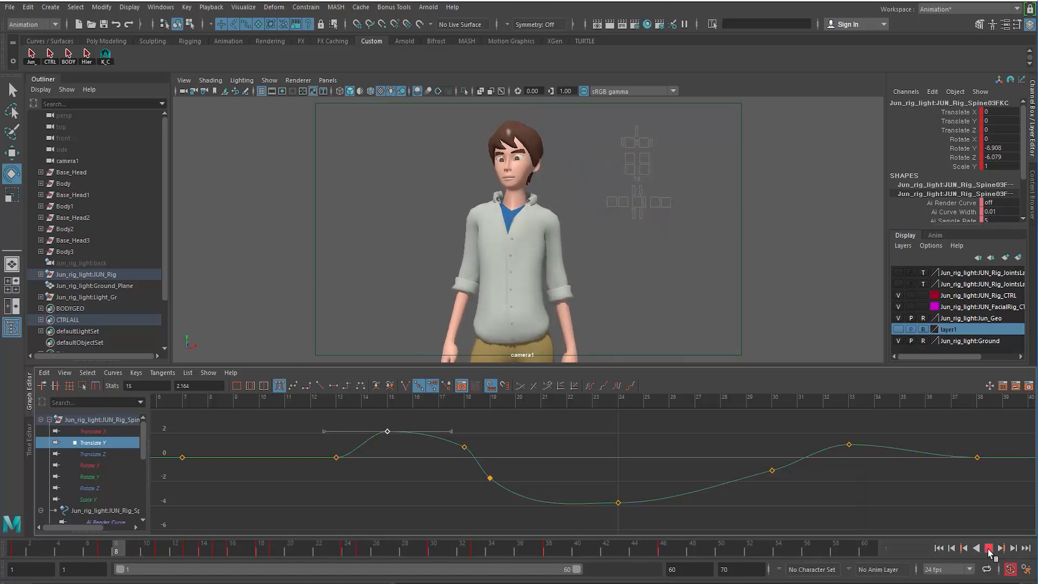
click(989, 548)
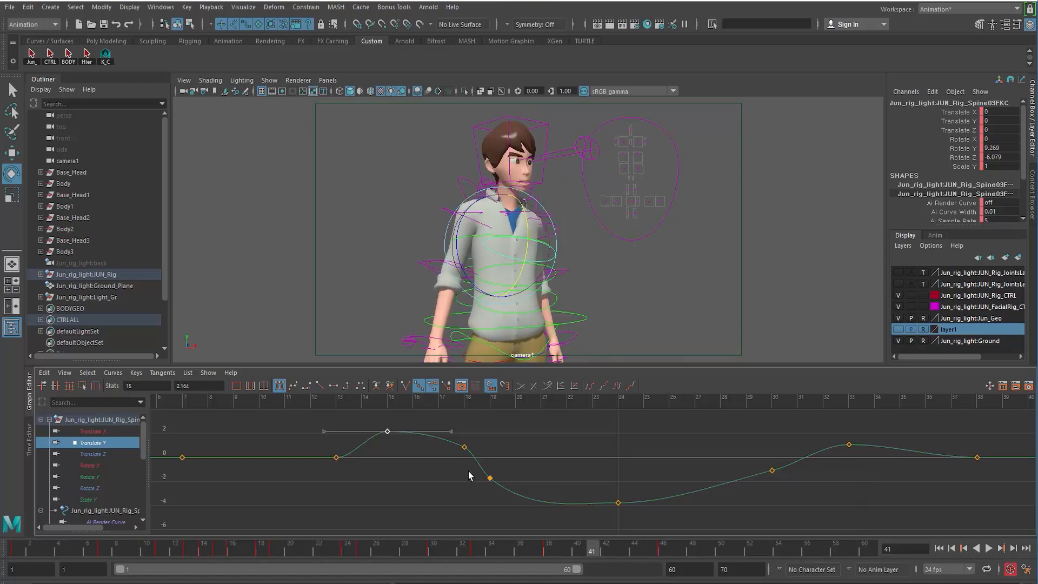
Raise the Spine03 Translate Y keys at frames 19 and 24, bringing the frame 24 key to about -3.093
drag(469, 473, 743, 522)
shift+middle_drag(589, 491, 585, 490)
drag(626, 516, 598, 493)
shift+middle_drag(598, 493, 596, 486)
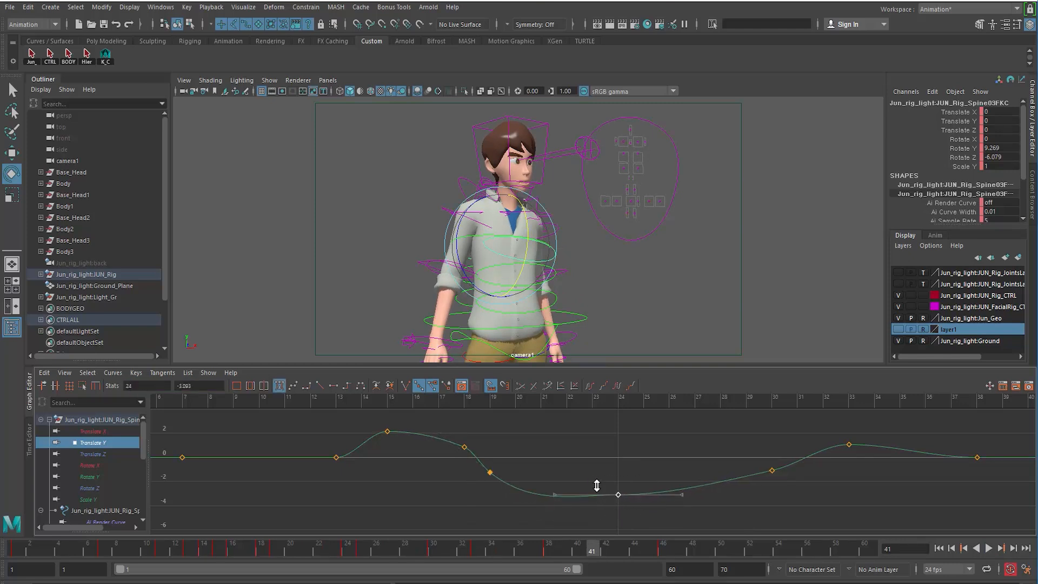
click(480, 466)
shift+middle_drag(508, 488, 504, 484)
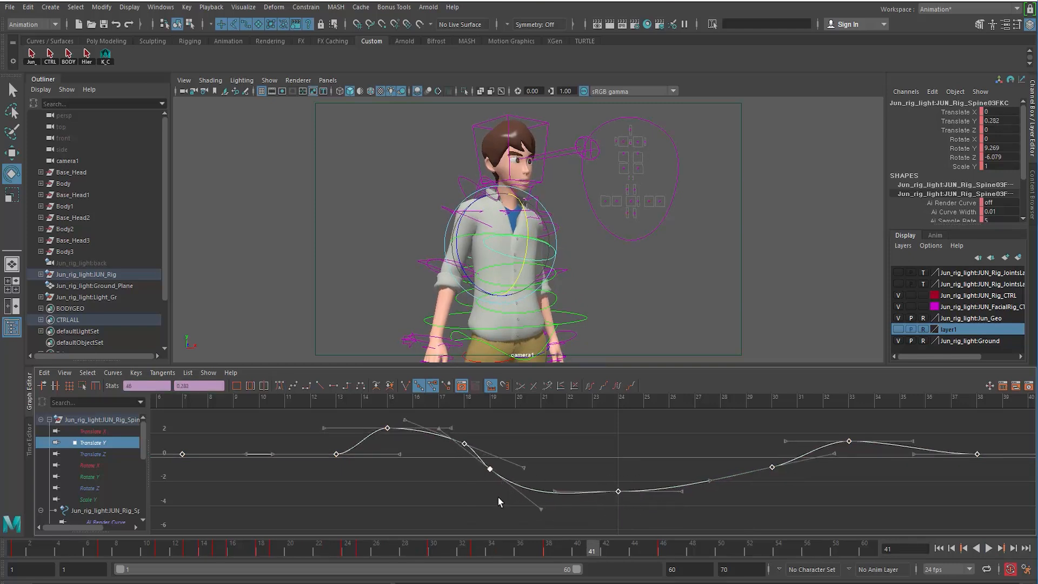
click(449, 489)
key(ctrl+z)
key(ctrl+z)
key(ctrl+z)
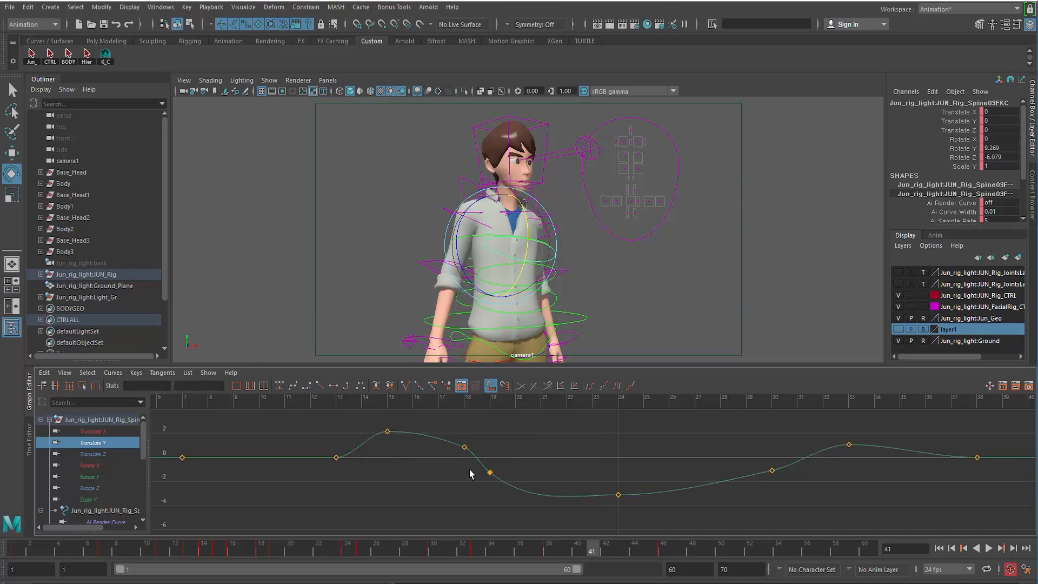
Raise the Spine03 Translate Y keys at frames 19 and 24 slightly and the key at frame 30 to about -0.887
drag(469, 470, 507, 503)
shift+middle_drag(499, 496, 499, 491)
drag(625, 518, 603, 473)
shift+middle_drag(613, 496, 611, 492)
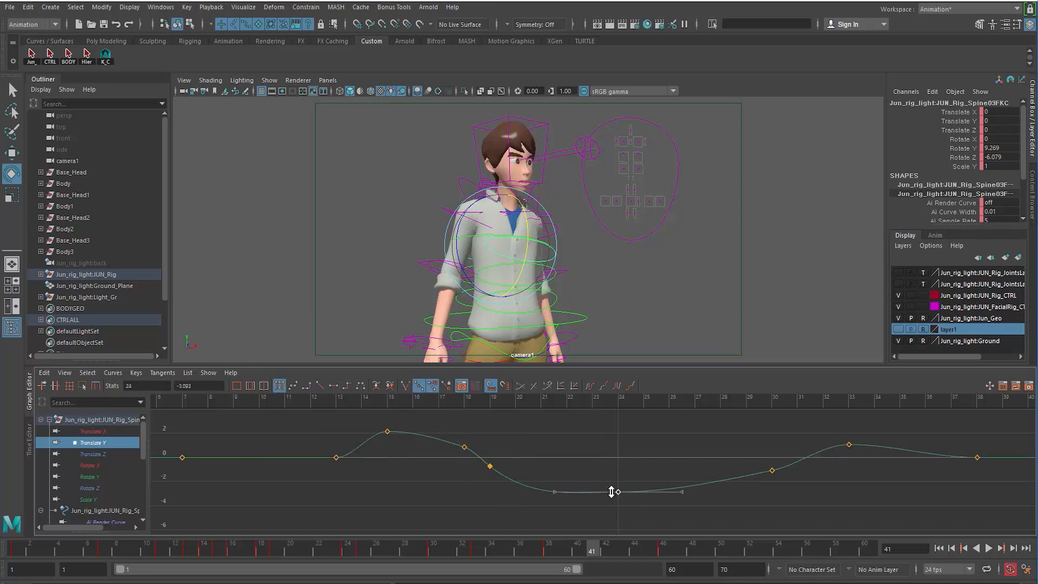
drag(758, 463, 779, 476)
shift+middle_drag(770, 484, 768, 480)
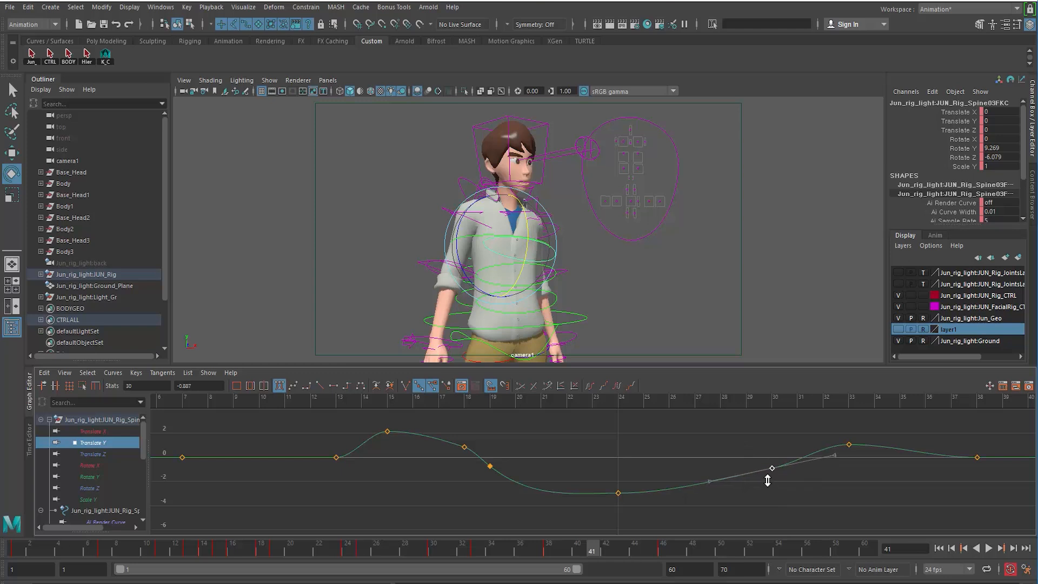
Play the animation from the first frame to review the adjusted Spine03 squash
click(939, 548)
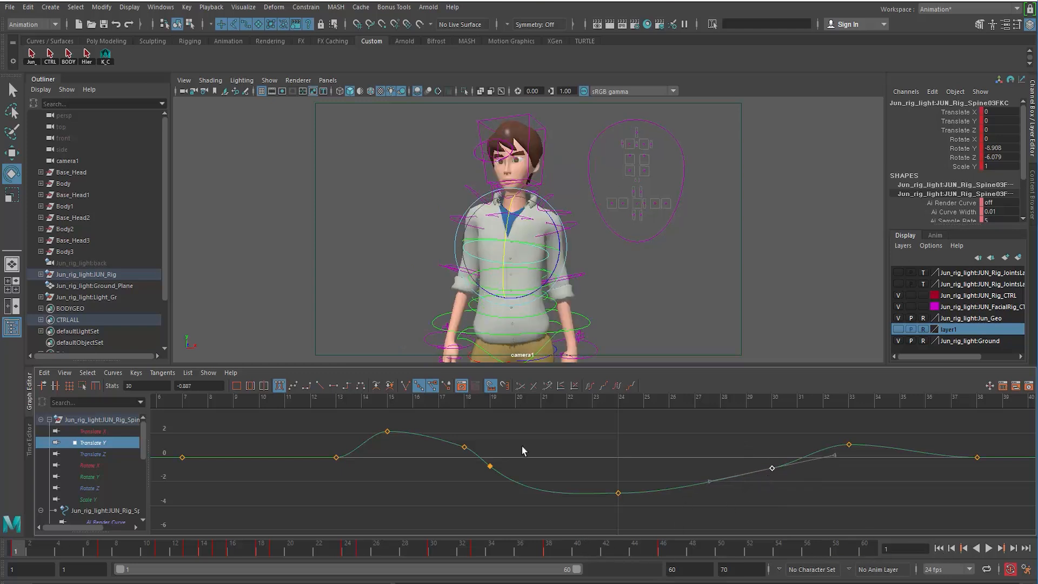
click(990, 548)
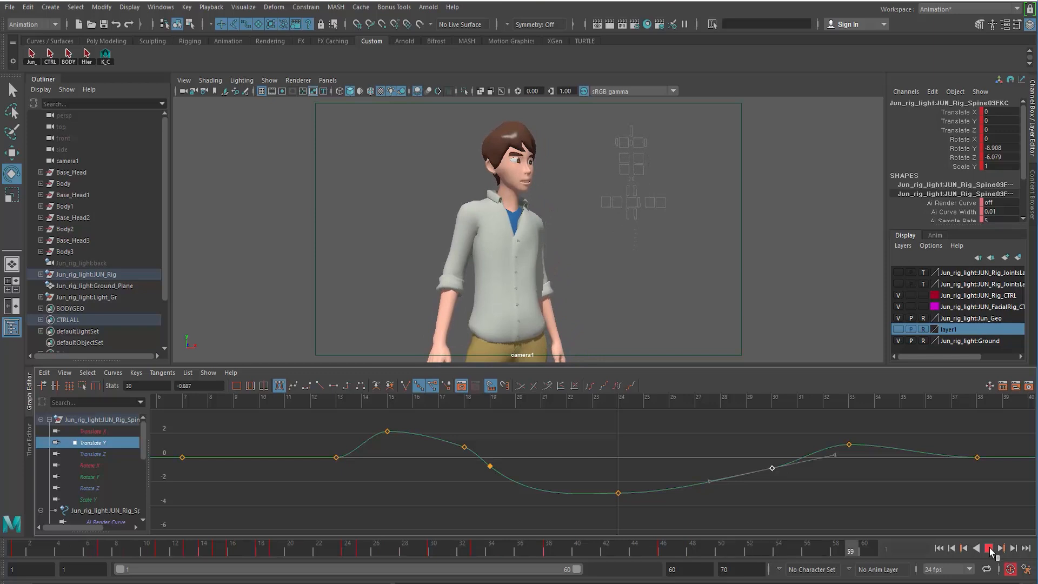
click(989, 549)
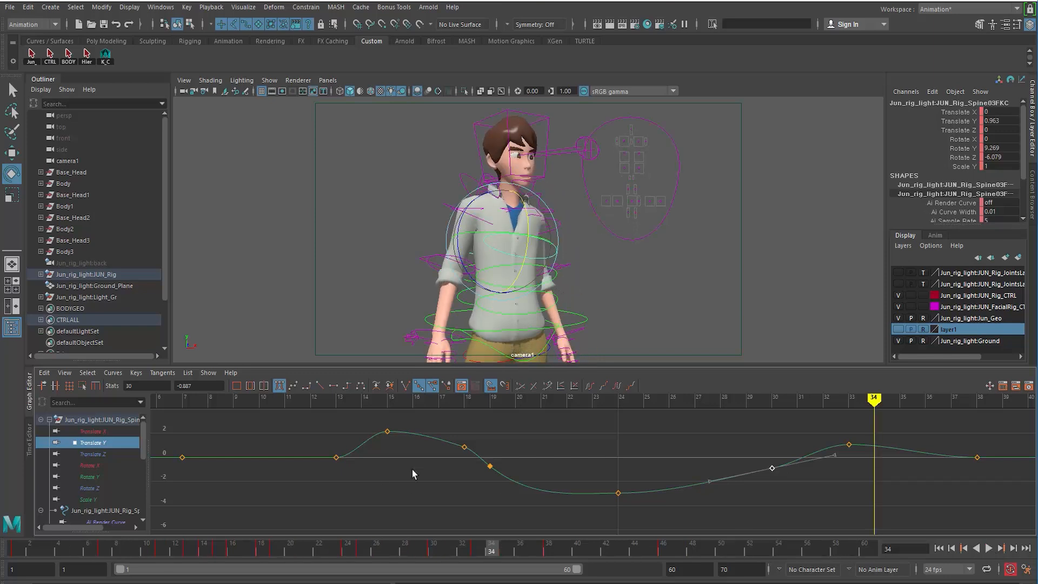
Move the Spine03 Translate Y key at frame 18 to frame 17 and raise it to about 1.566
drag(193, 550, 279, 568)
drag(446, 433, 469, 459)
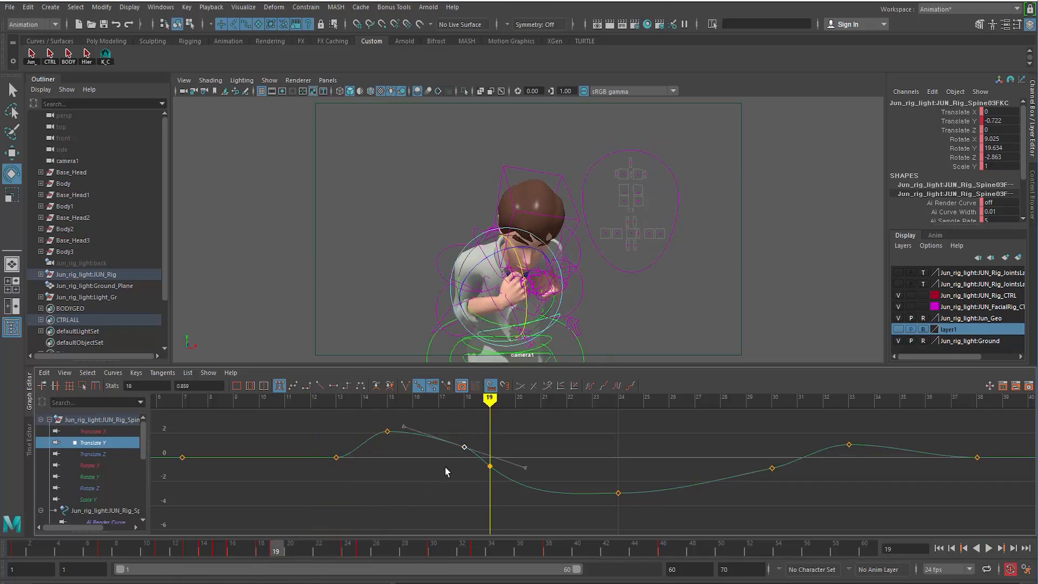
shift+middle_drag(434, 468, 420, 459)
drag(184, 550, 346, 577)
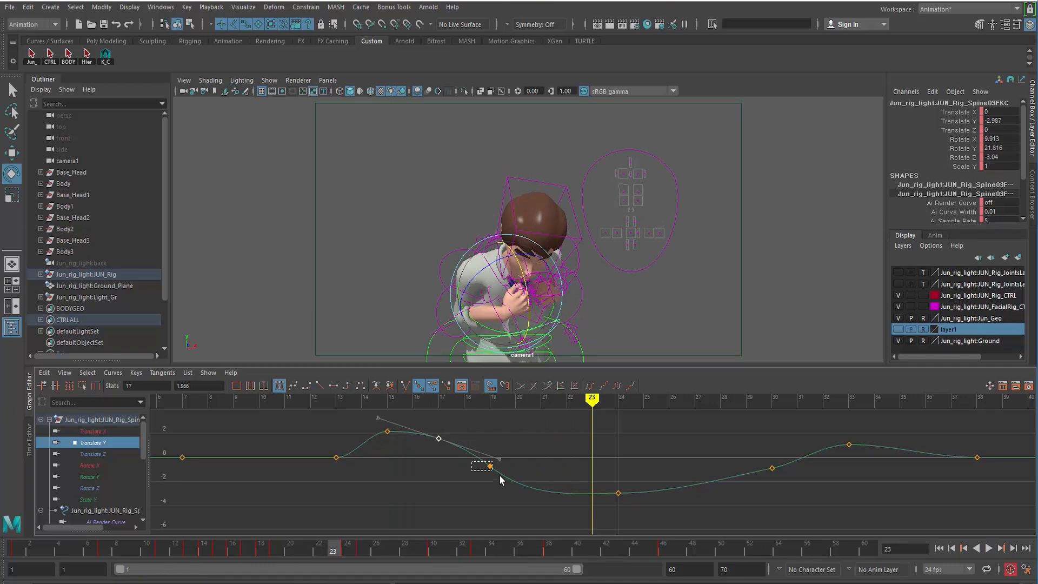
Raise the Spine03 Translate Y keys at frame 19 to about -0.392 and at frame 24 to about -2.34
drag(501, 476, 502, 487)
shift+middle_drag(494, 489, 494, 486)
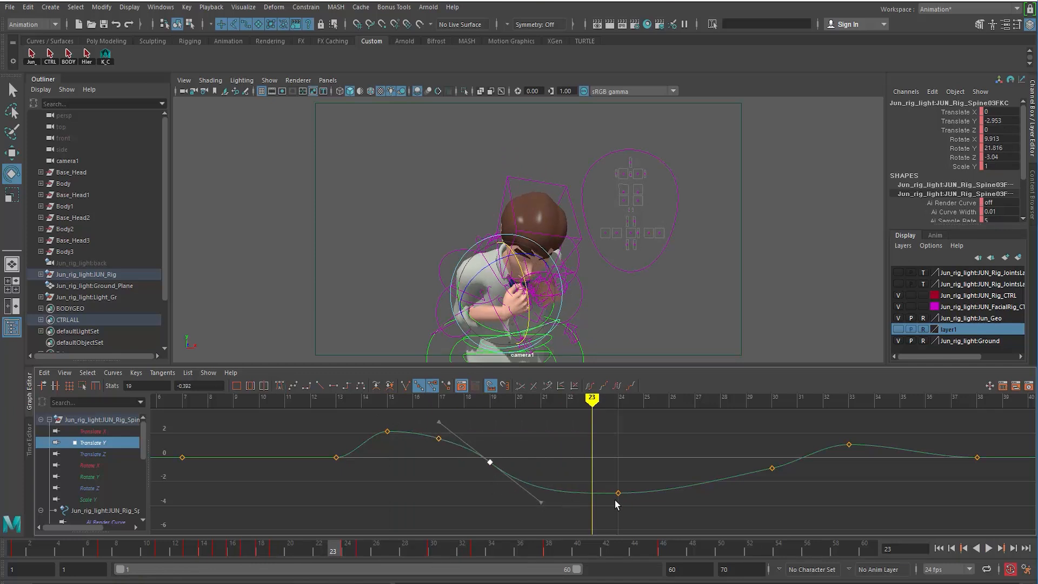
drag(629, 505, 627, 503)
shift+middle_drag(622, 496, 622, 487)
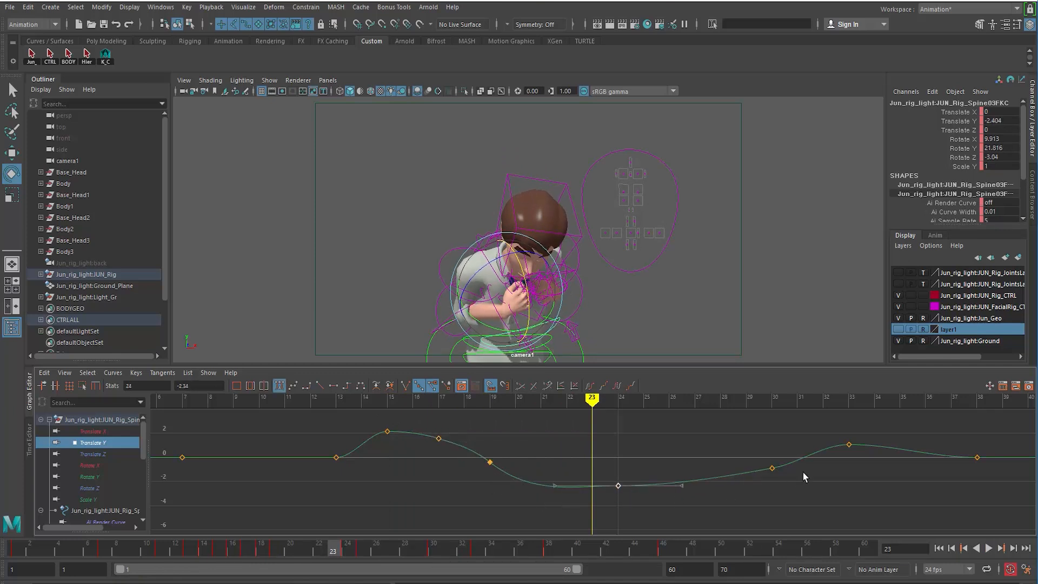
Make the frame 19 key's outgoing tangent shallower on the Spine03 Translate Y curve, and play the animation to review it
drag(754, 442, 754, 443)
click(475, 457)
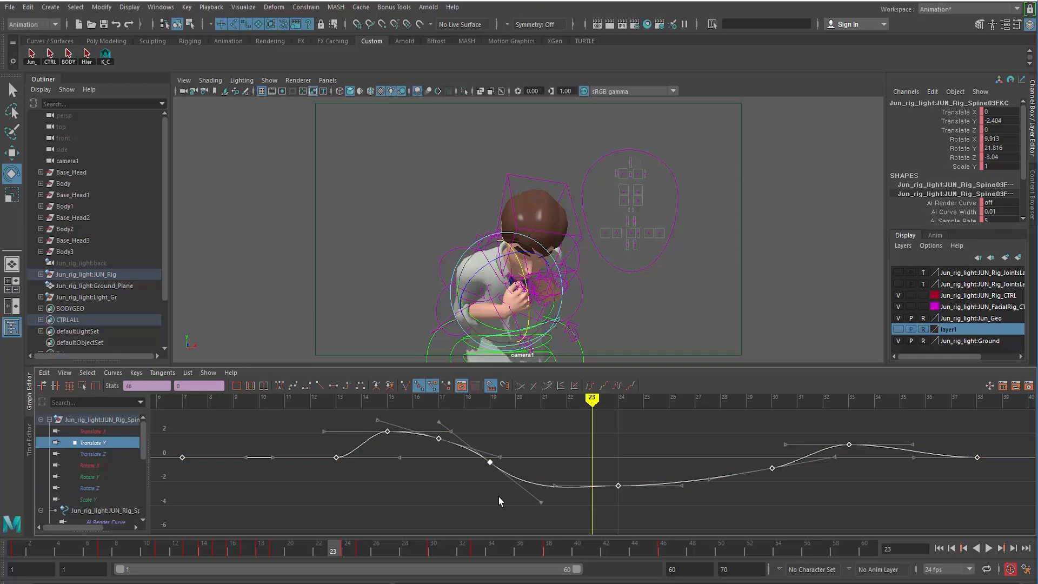
drag(496, 462, 486, 455)
drag(509, 496, 561, 524)
middle_drag(559, 520, 555, 506)
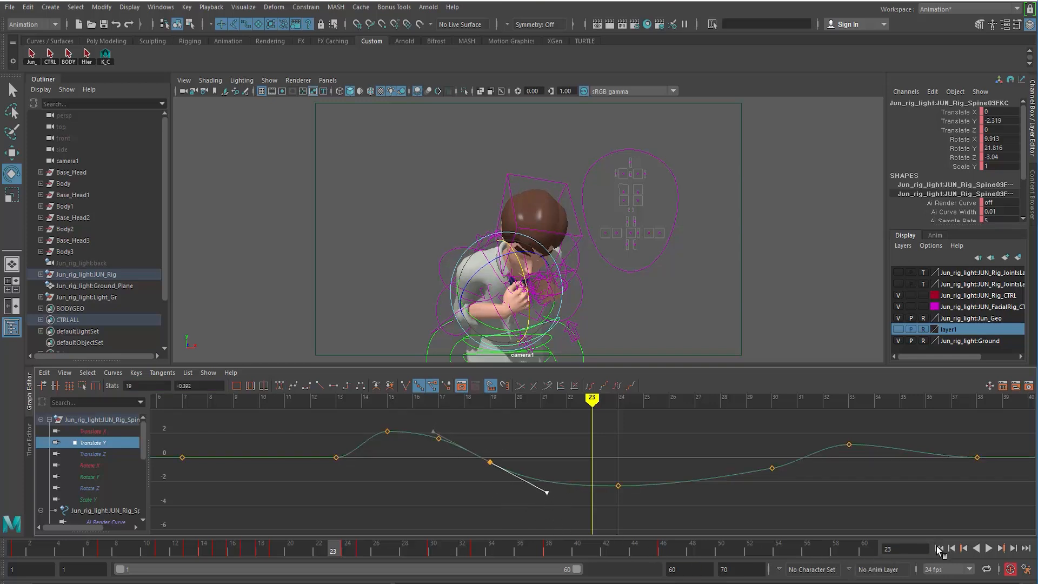
click(989, 548)
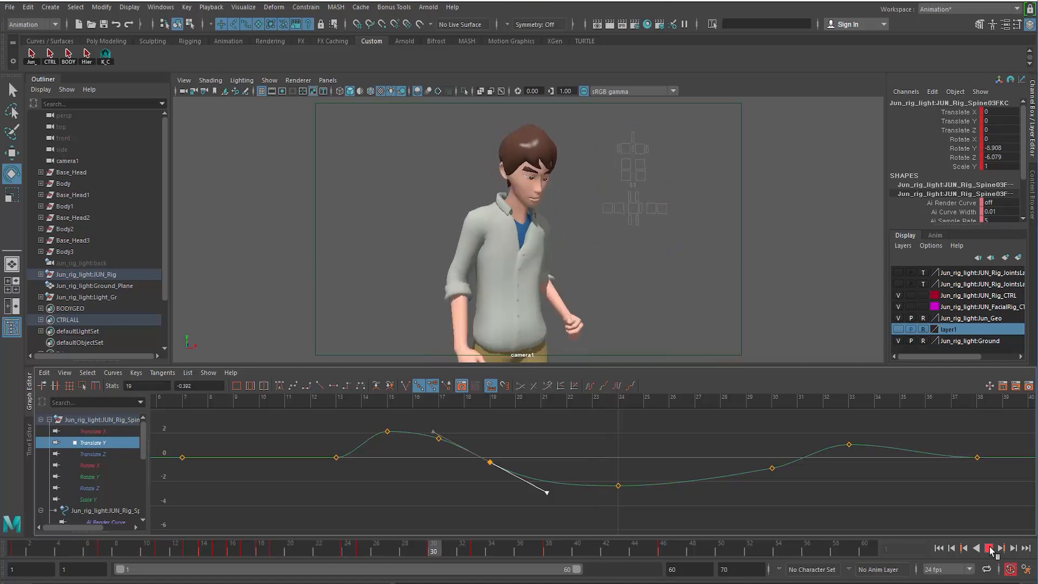
click(987, 547)
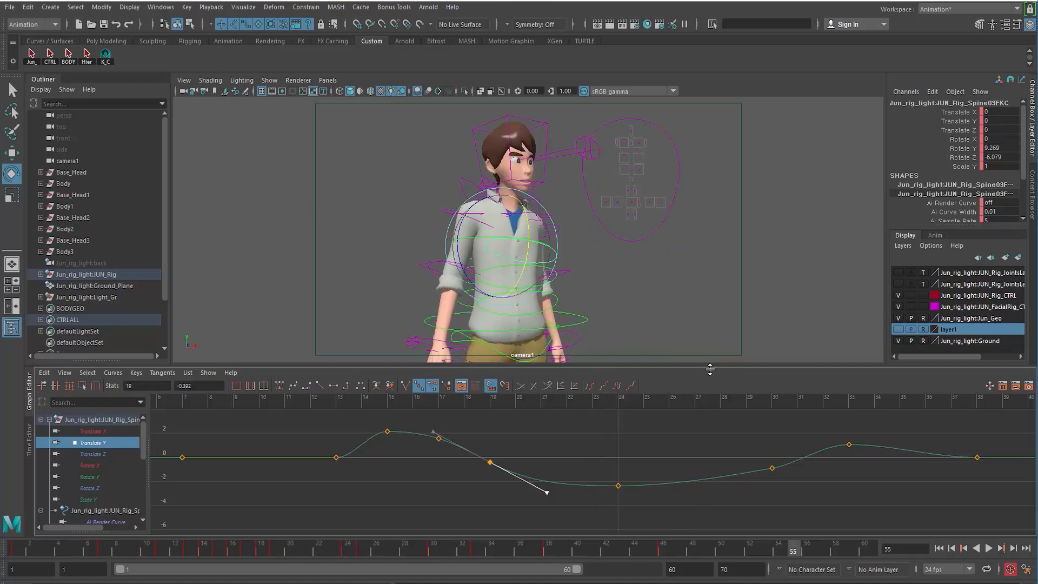
Raise the facial rig's Head_CTRL Translate Y key at frame 14 to about 0.152 to stretch the head
click(478, 140)
drag(73, 551, 197, 551)
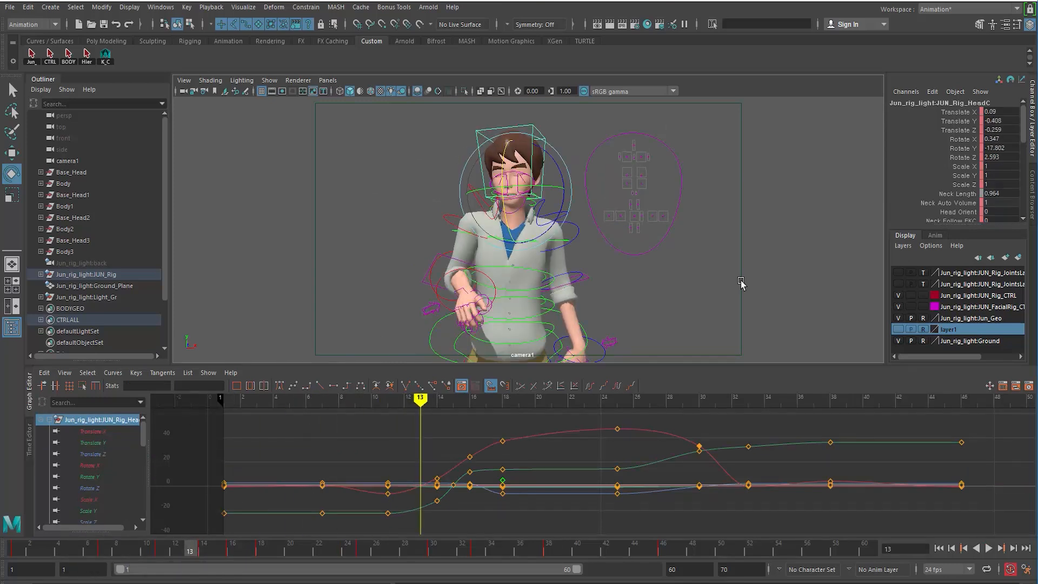
click(644, 153)
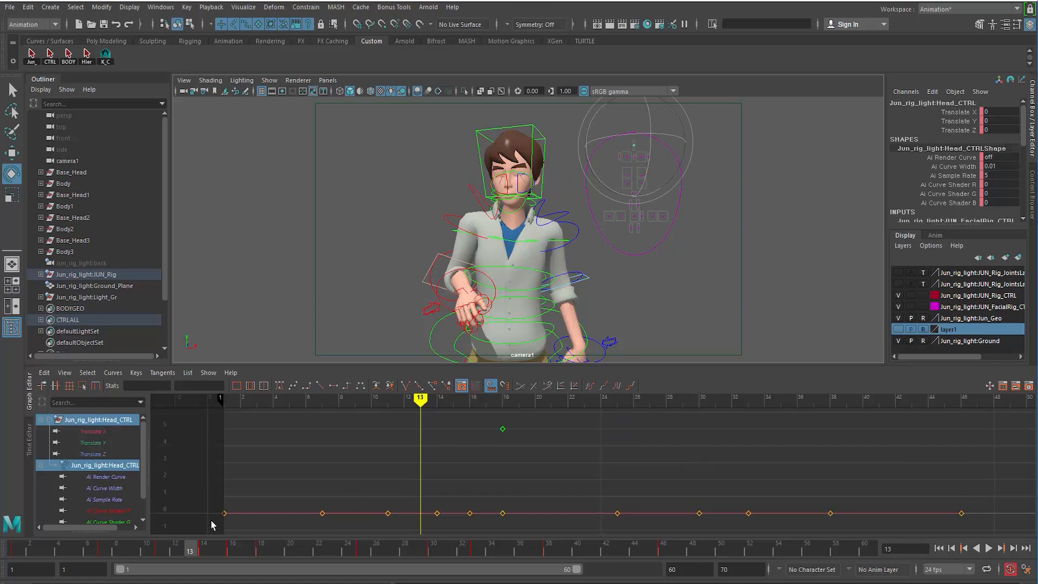
drag(158, 551, 204, 551)
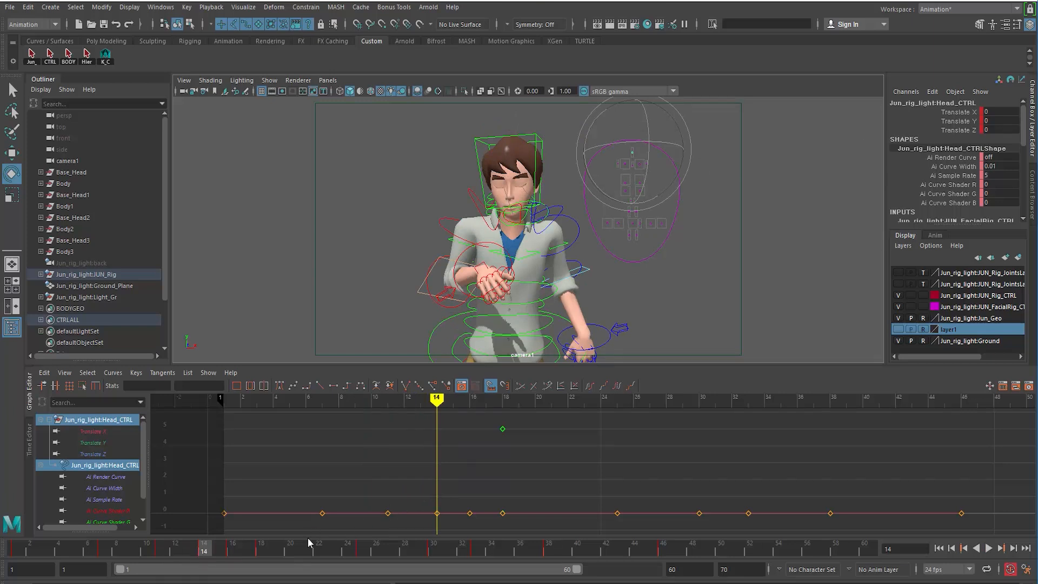
drag(153, 555, 204, 552)
click(436, 513)
mouse_move(431, 524)
middle_down()
mouse_move(429, 504)
mouse_move(429, 516)
middle_up()
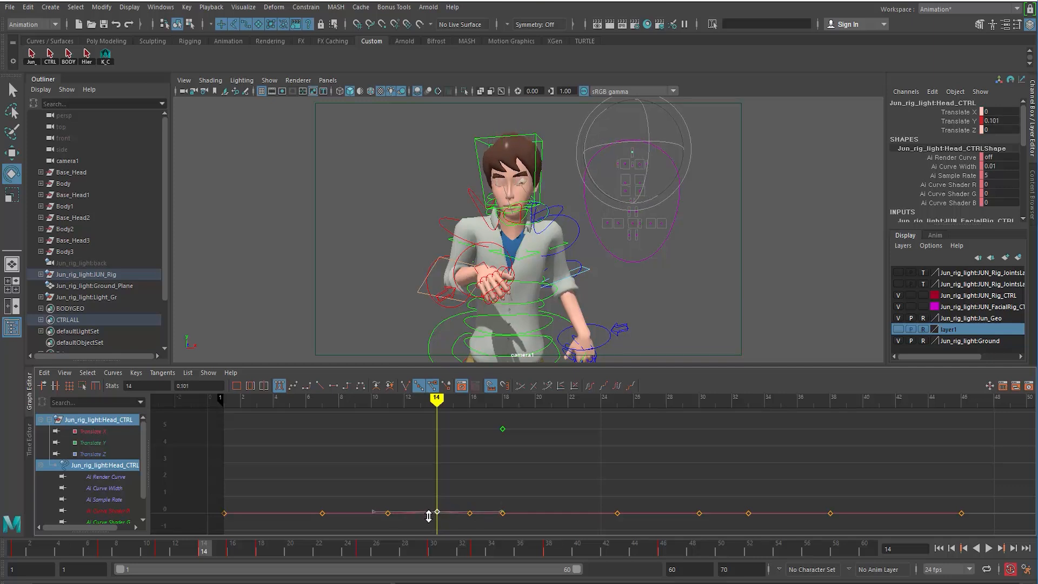
key(f)
scroll(465, 517, down, 5)
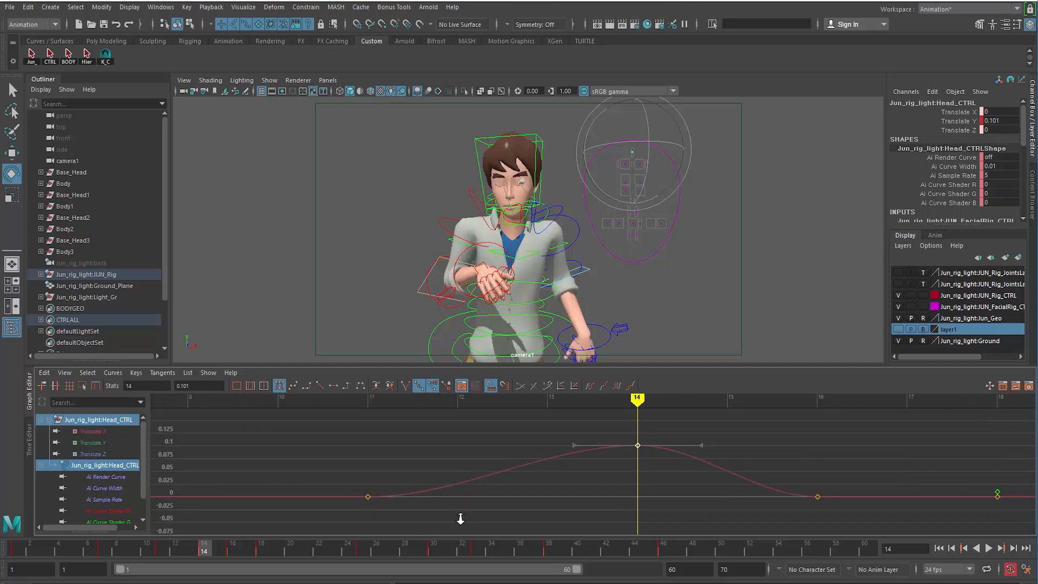
mouse_move(574, 490)
middle_down()
mouse_move(573, 459)
mouse_move(583, 480)
mouse_move(586, 456)
mouse_move(583, 475)
middle_up()
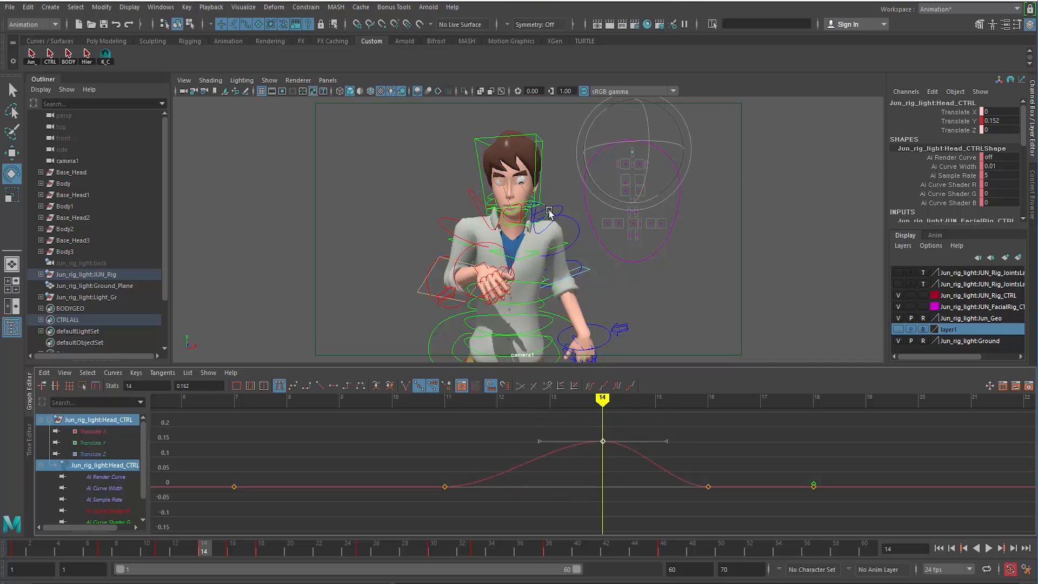
Move the eye aim control up at frame 14 to about Translate X 4.303 and Translate Y -7.962
click(549, 239)
click(499, 227)
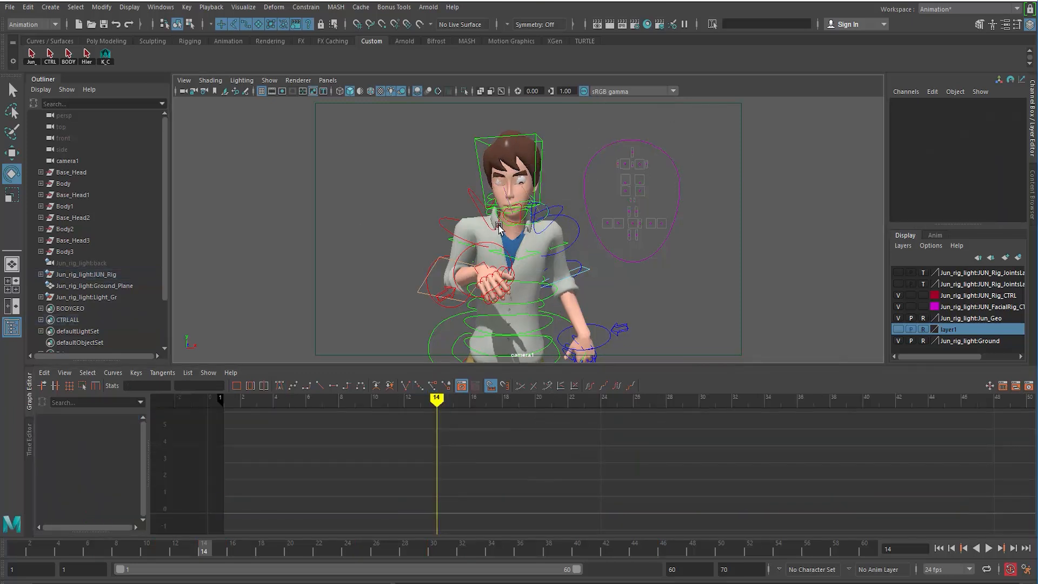
click(524, 204)
key(w)
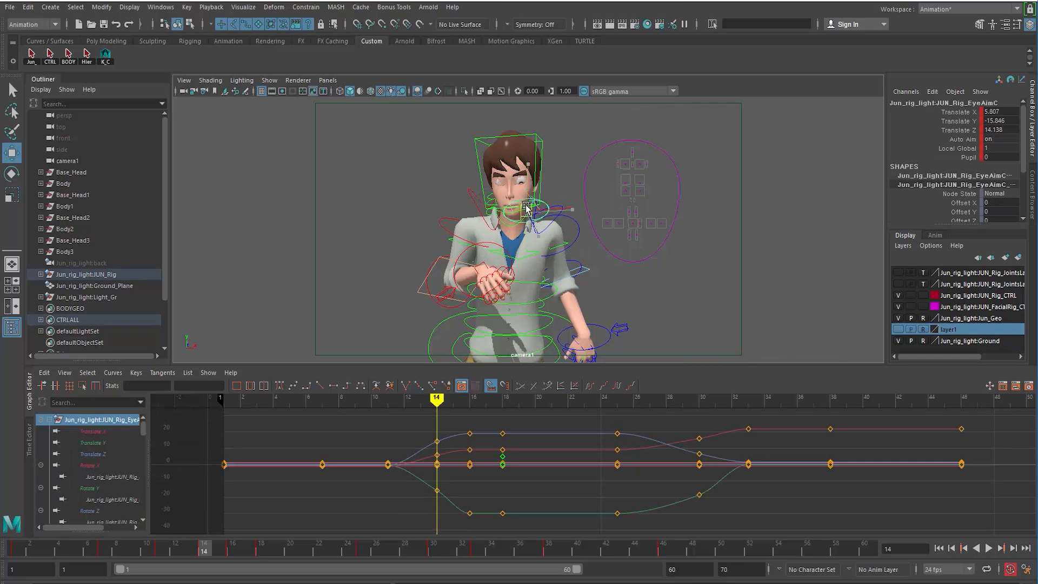
drag(527, 208, 521, 179)
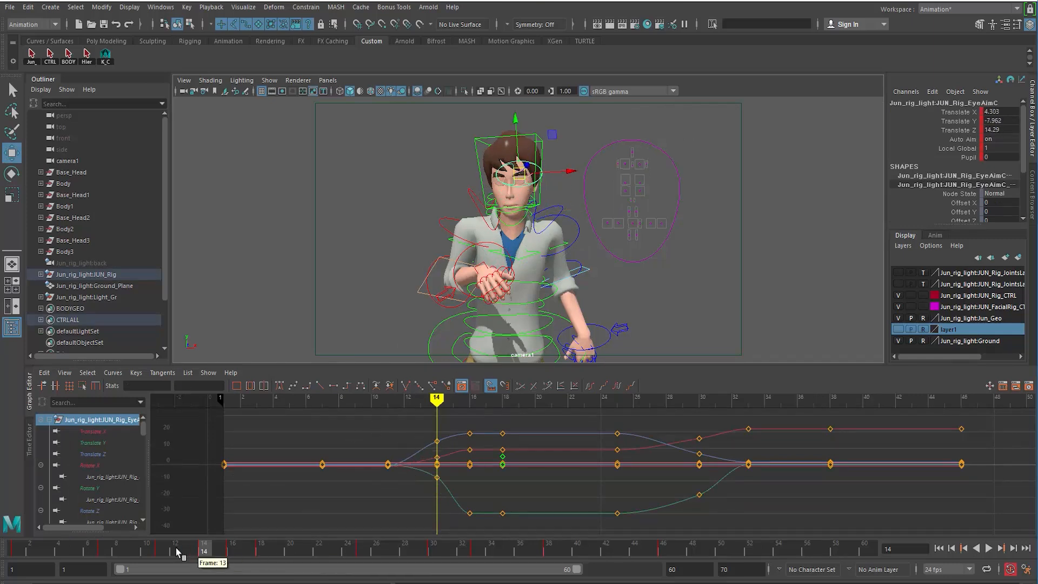
drag(186, 549, 247, 566)
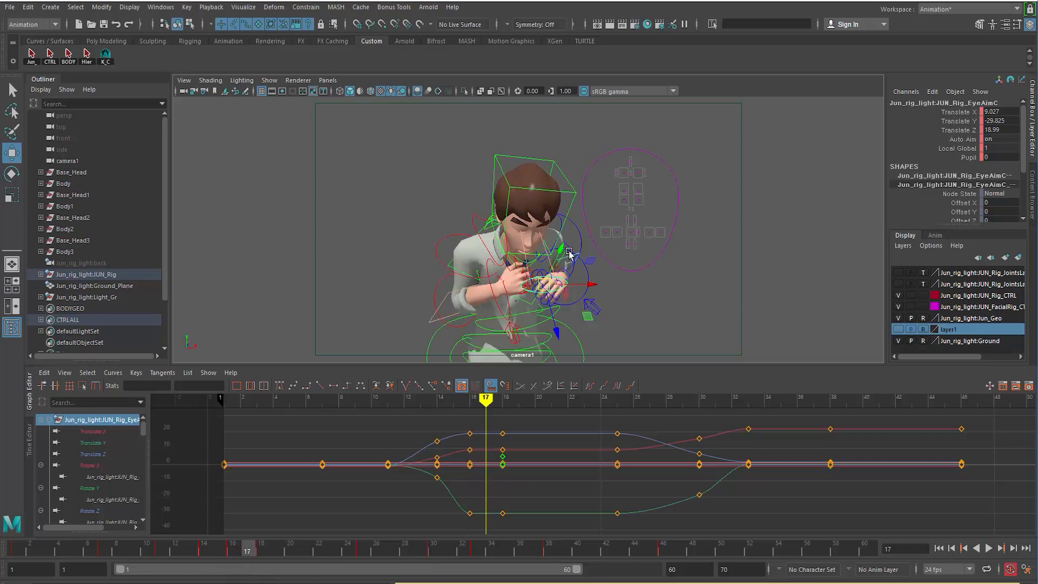
Lower the Head_CTRL keys at frames 16 and 18 to about -0.235 and scrub through the head squash
click(625, 164)
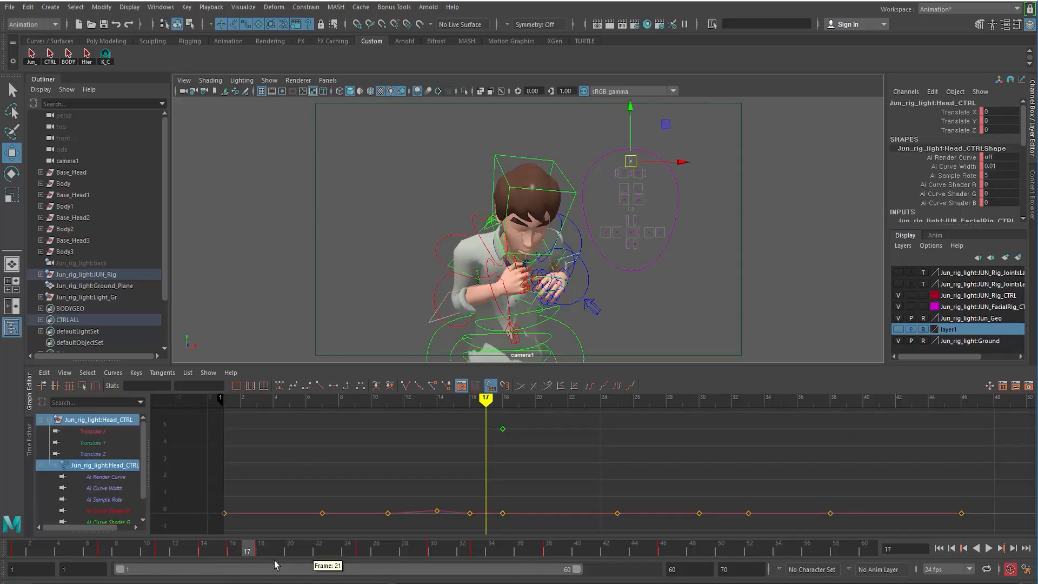
drag(159, 552, 357, 581)
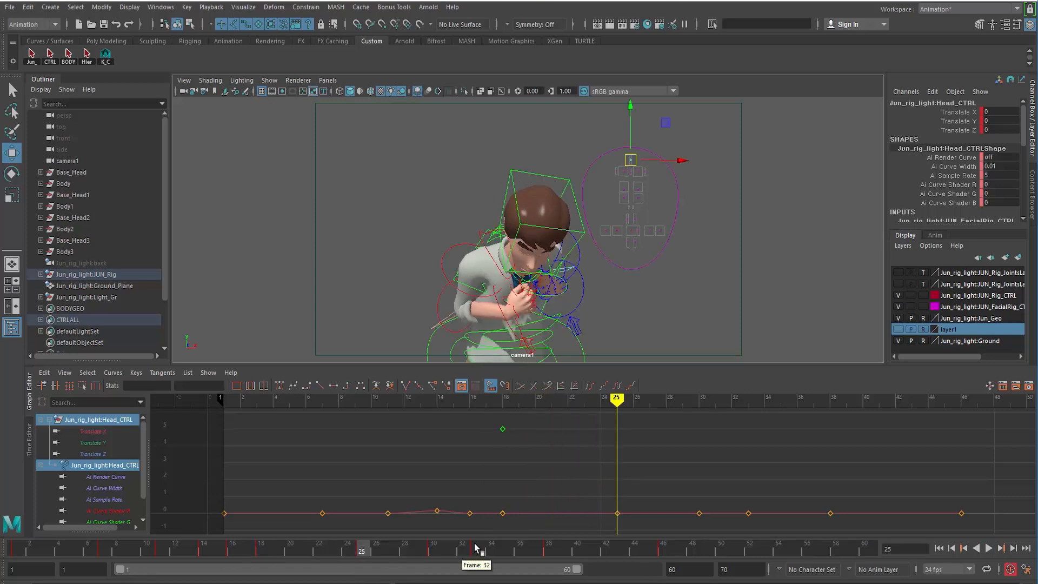
click(255, 552)
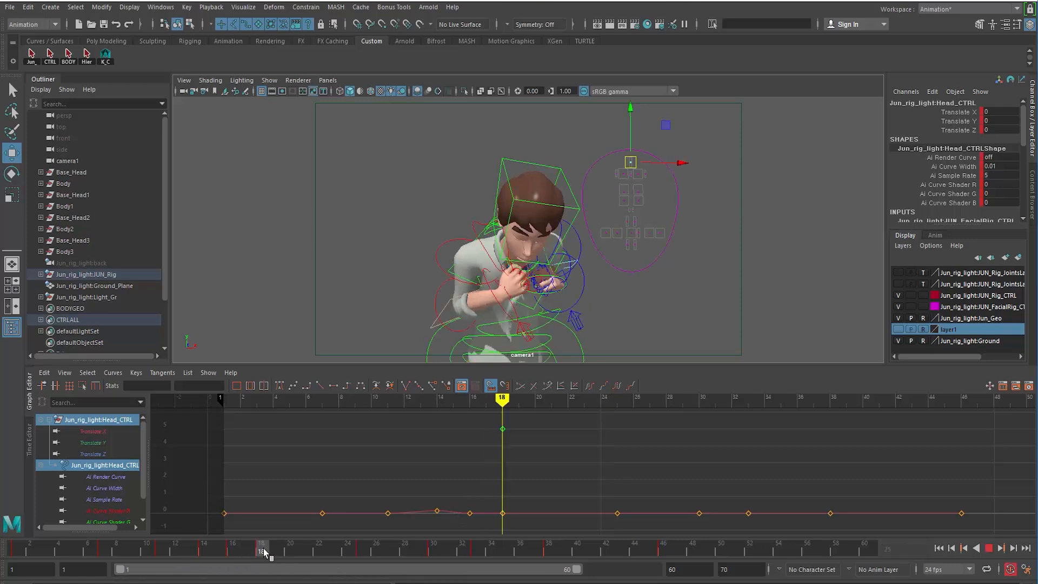
drag(460, 508, 509, 527)
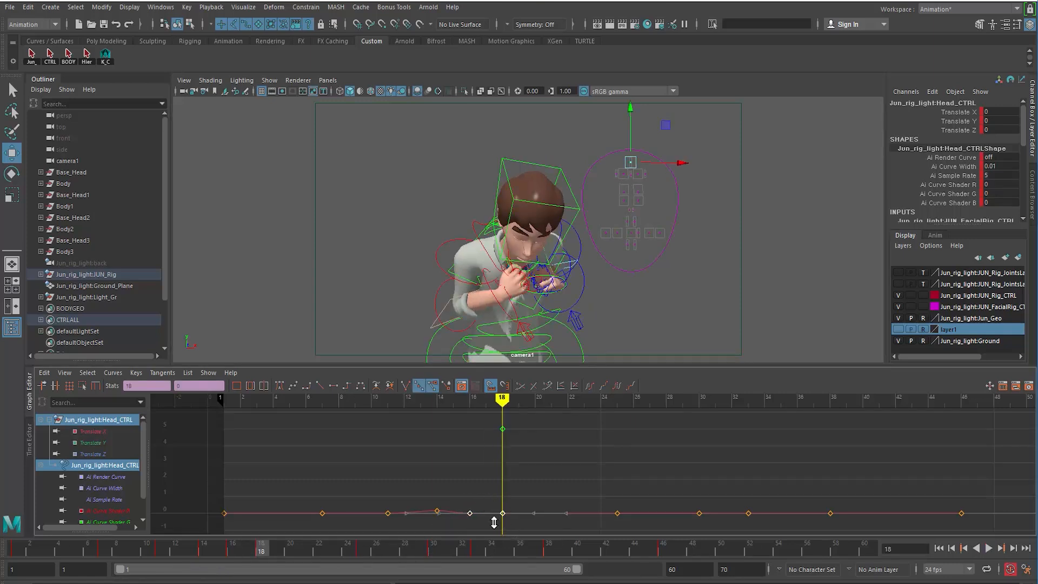
middle_drag(494, 522, 494, 526)
click(176, 552)
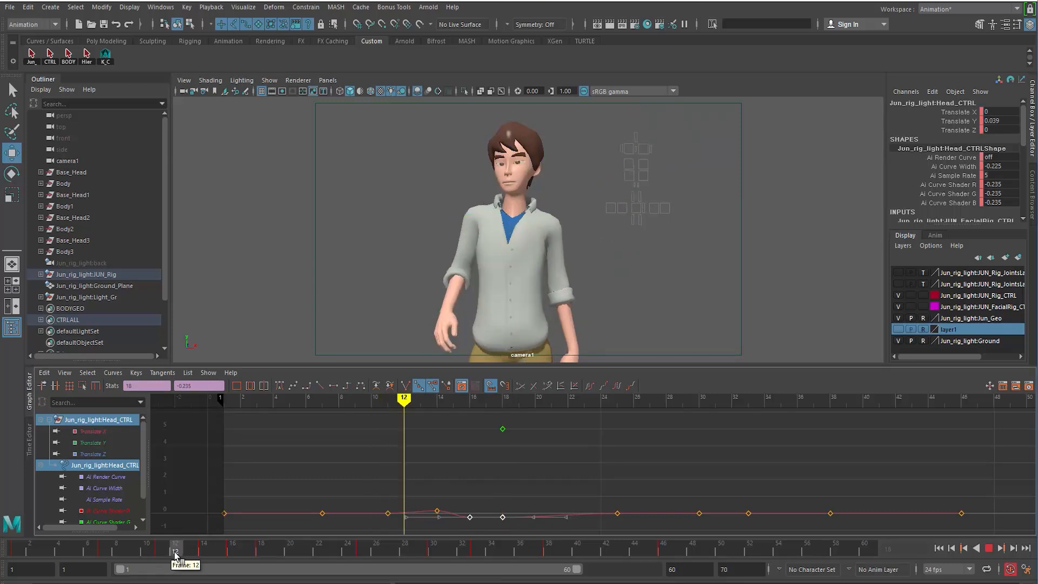
drag(176, 552, 248, 582)
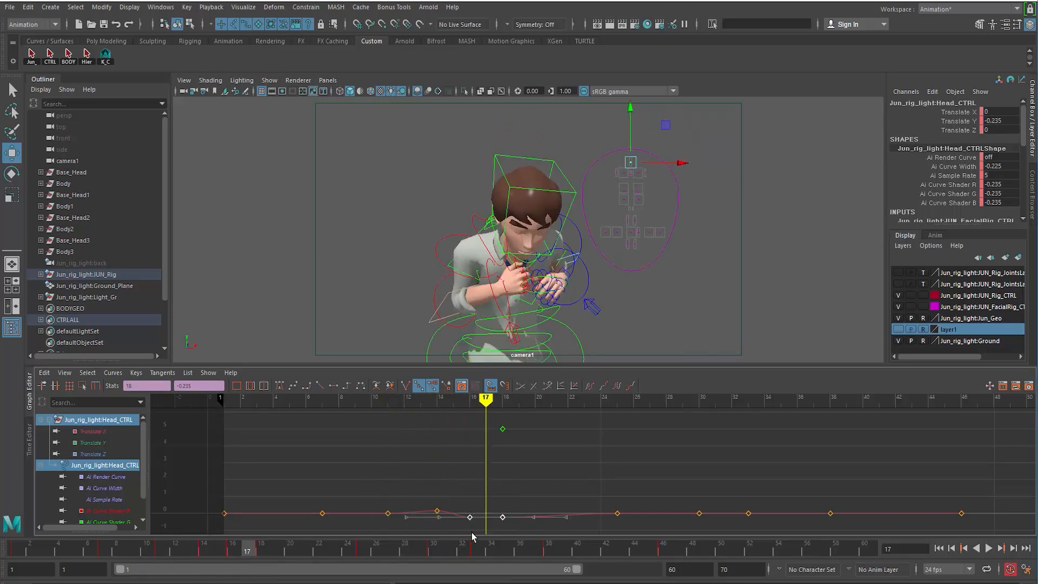
Raise the Head_CTRL frame 16 key to about -0.101, and shift the frame 16 and 18 keys to frames 17 and 19
drag(475, 527, 475, 528)
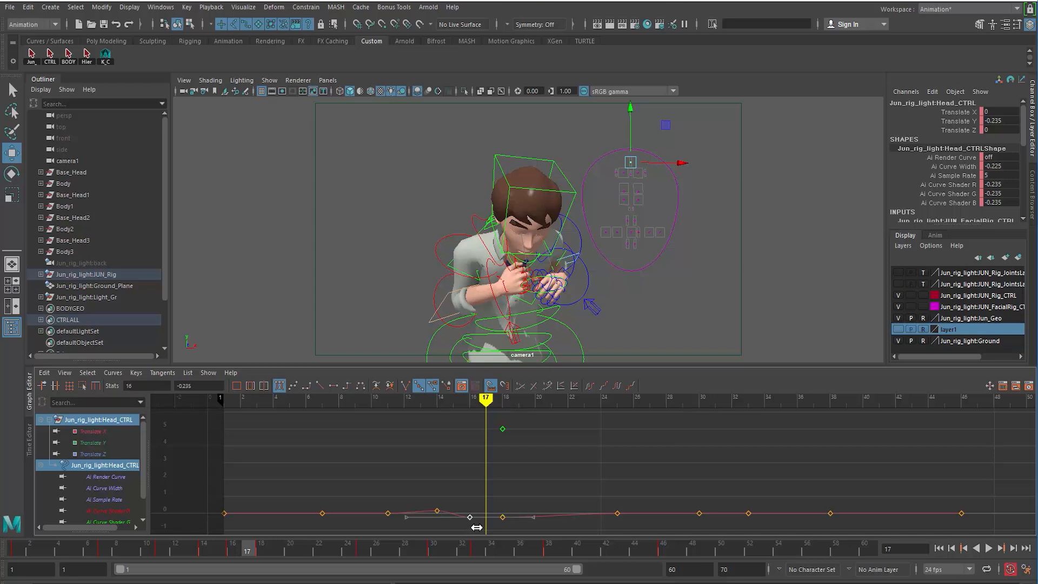
shift+middle_drag(476, 528, 470, 526)
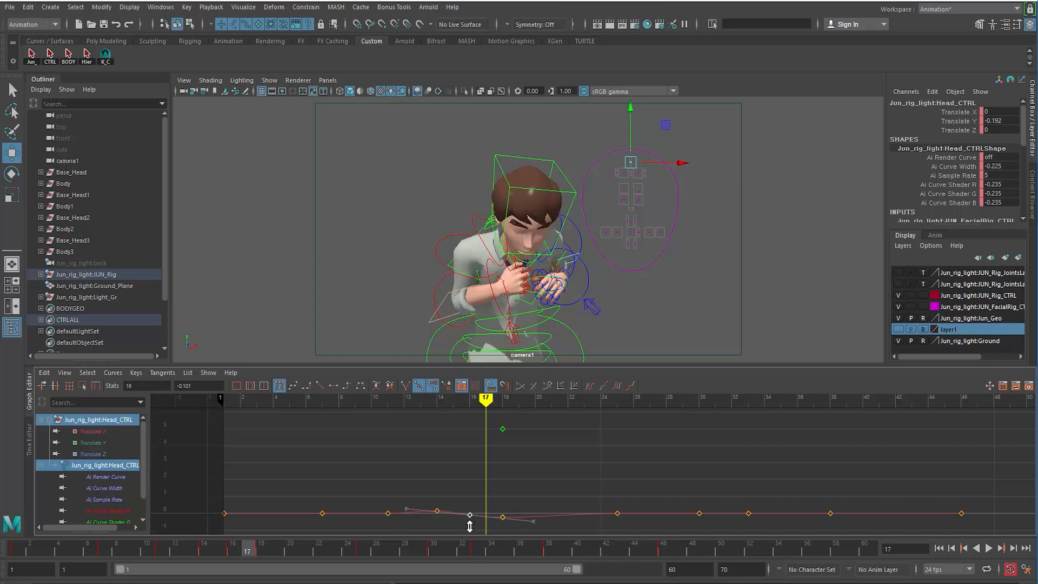
drag(533, 540, 532, 541)
shift+middle_drag(512, 533, 524, 533)
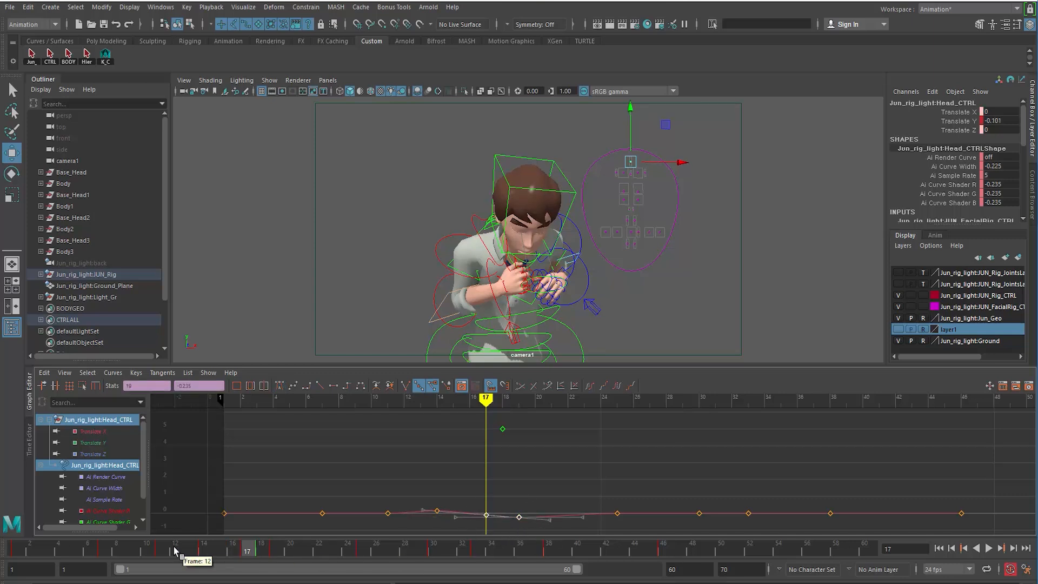
drag(187, 552, 231, 562)
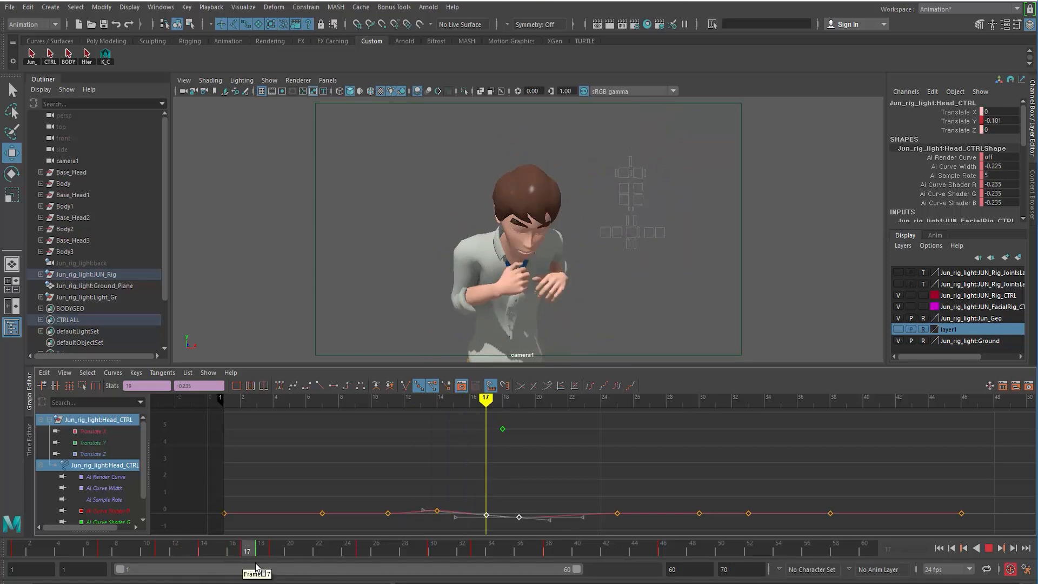
drag(256, 567, 324, 578)
Lower the Head_CTRL keys at frame 19 to about -0.404 for a stronger head squash
click(513, 512)
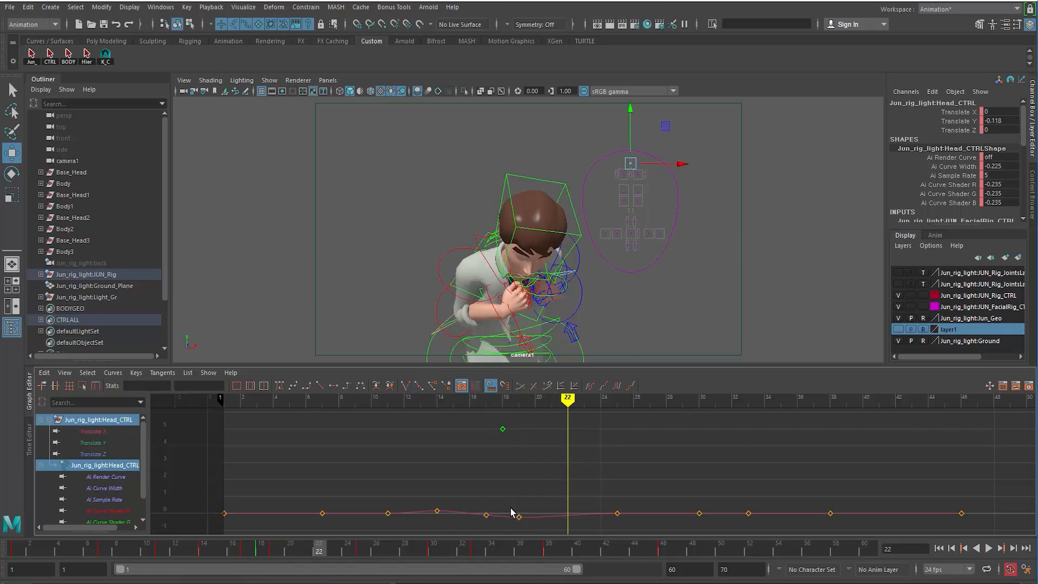
middle_drag(541, 535, 539, 534)
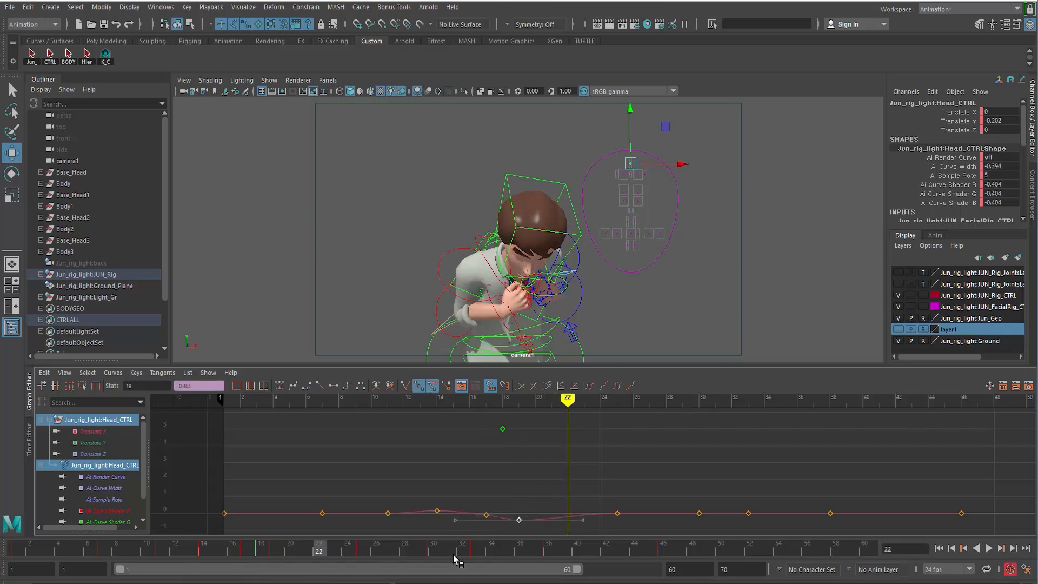
Lower the Head_CTRL Translate Y keys at frames 30 and 25, bringing frame 25 to about -0.269, and scrub through the recovery
drag(220, 548, 433, 574)
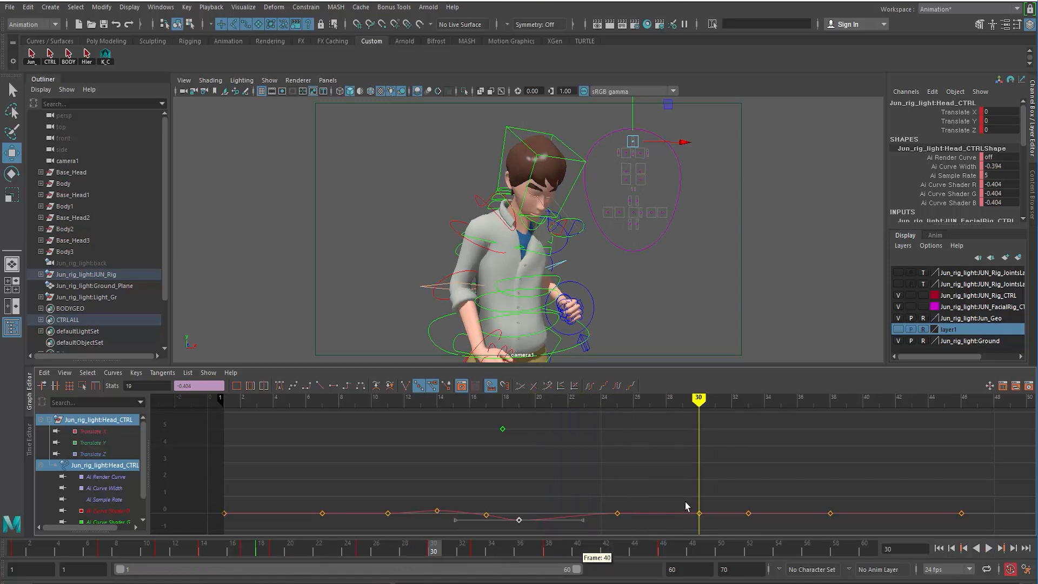
click(699, 513)
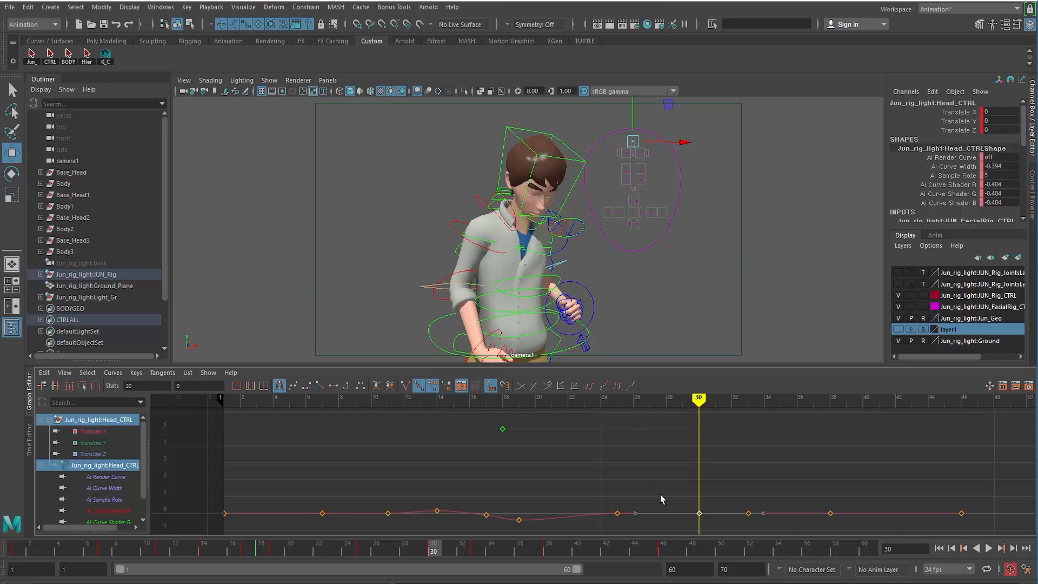
middle_drag(672, 517, 670, 521)
drag(329, 553, 395, 562)
drag(580, 467, 647, 520)
shift+middle_drag(638, 526, 638, 531)
scroll(638, 531, up, 3)
mouse_move(306, 549)
mouse_down()
mouse_move(431, 562)
mouse_move(462, 562)
mouse_move(475, 549)
mouse_move(522, 551)
mouse_move(453, 552)
mouse_move(549, 552)
mouse_up()
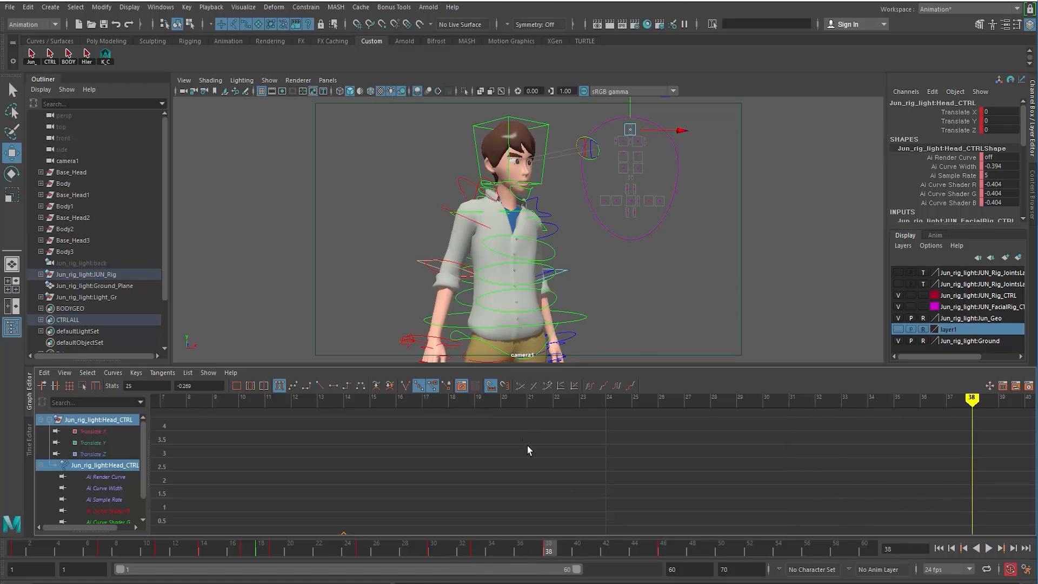
Raise the Head_CTRL key at frame 38 to about 0.077, lower the frame 25 key to about -0.311, and play the result
key(f)
key(a)
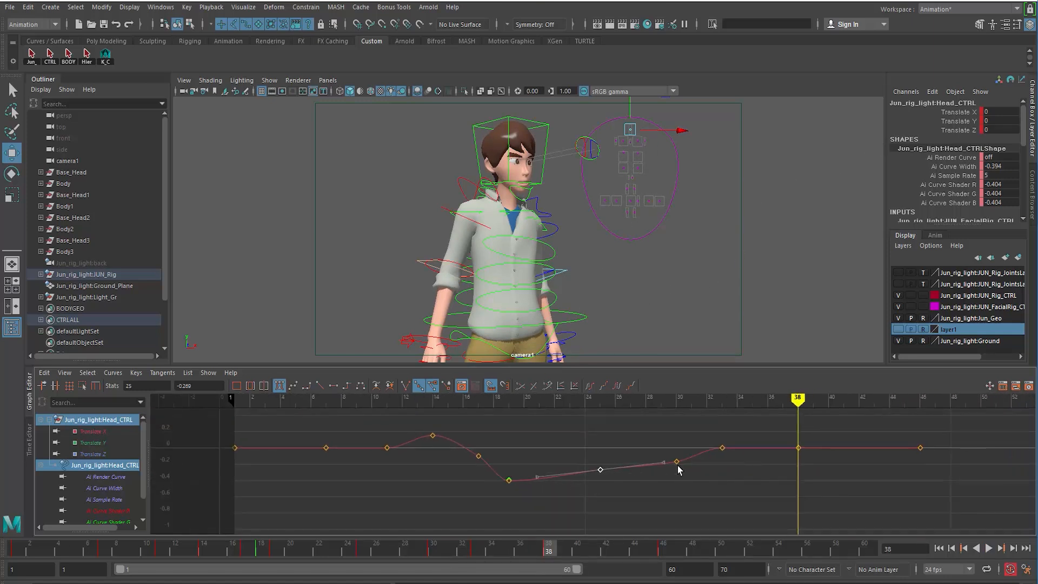
middle_drag(744, 484, 738, 474)
click(614, 473)
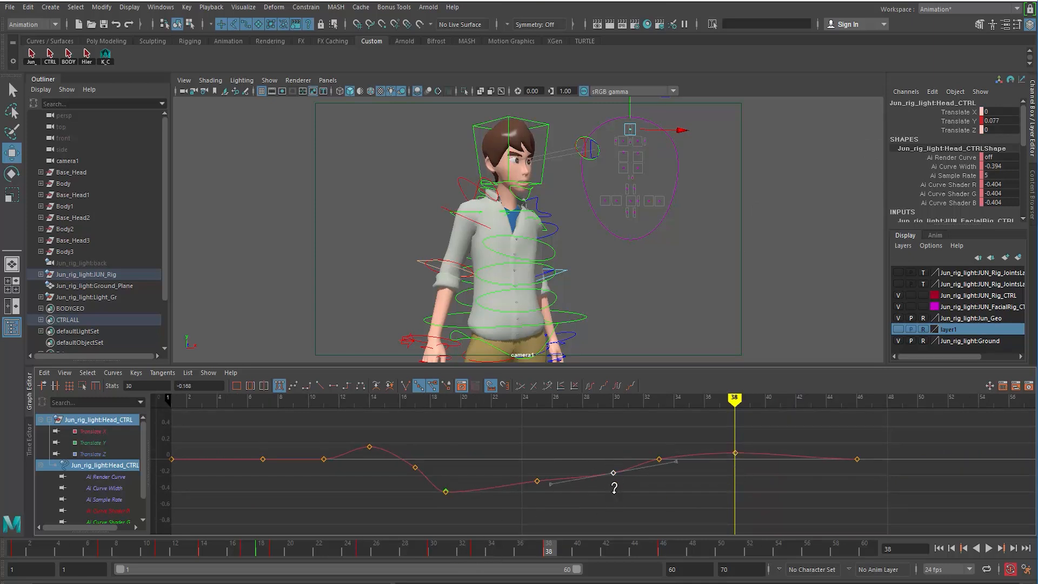
middle_drag(564, 497, 543, 503)
click(538, 482)
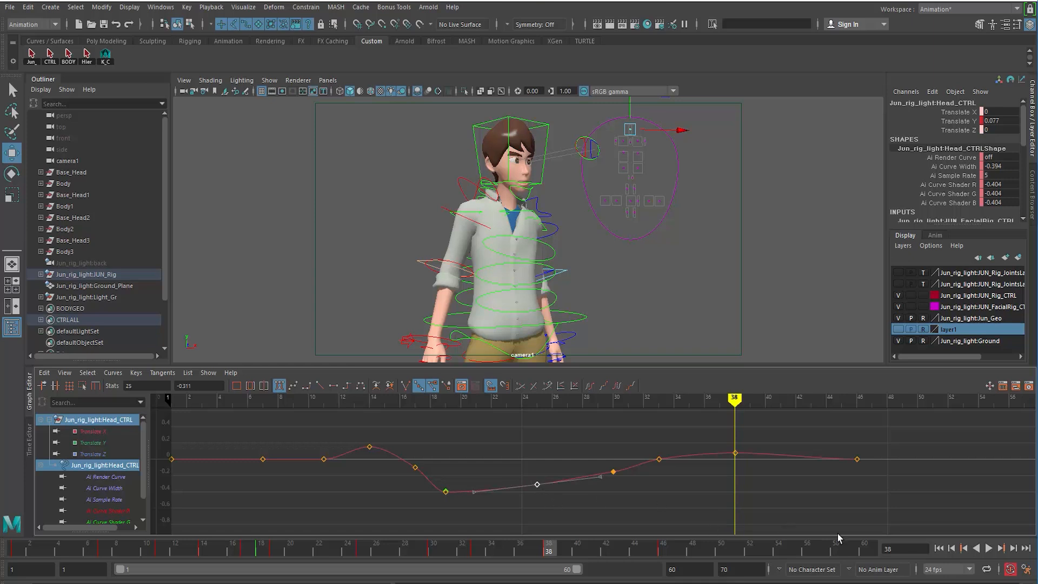
click(939, 548)
click(989, 547)
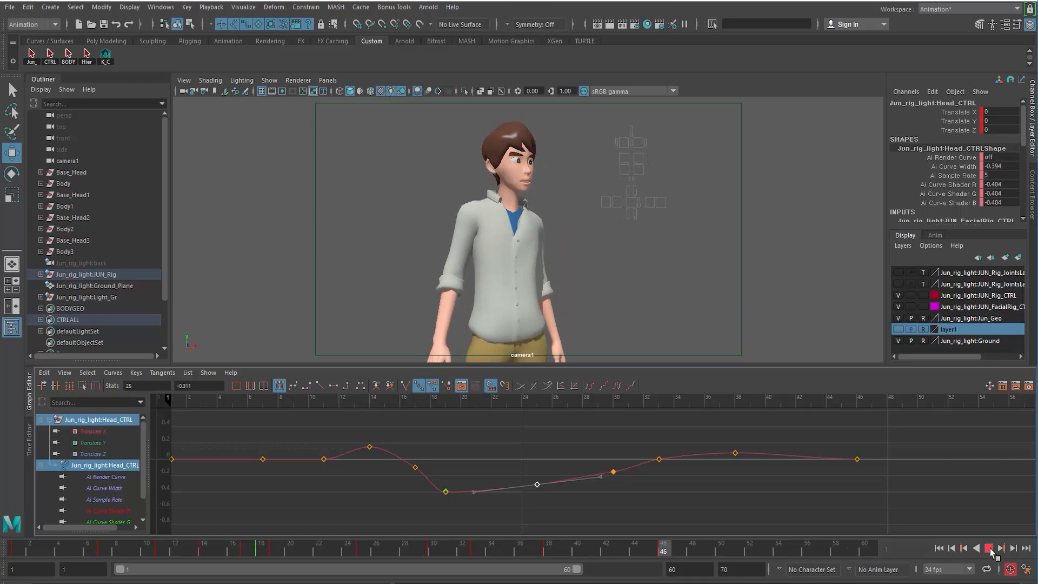
click(989, 548)
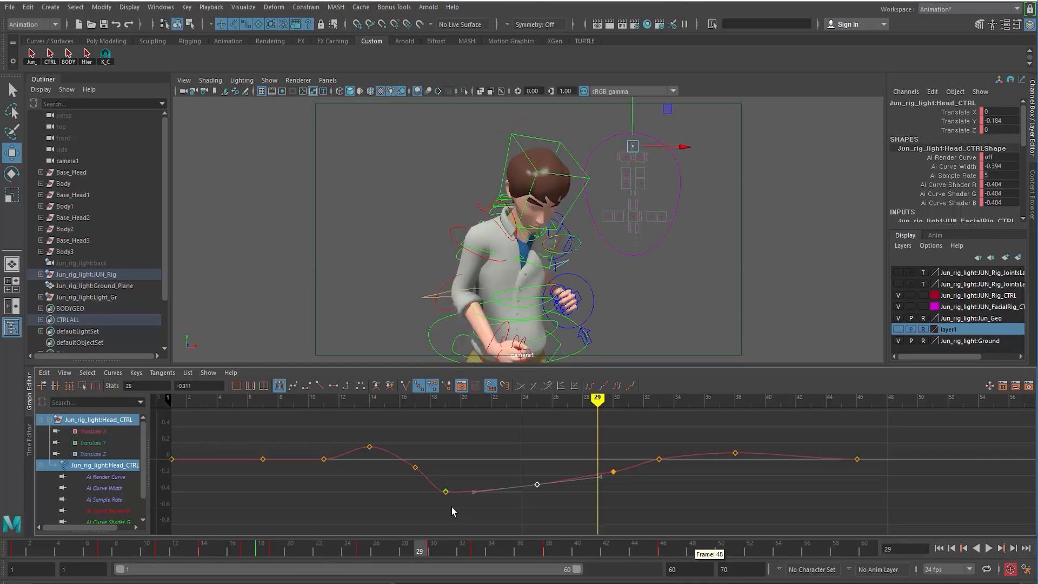
Raise the Head_CTRL keys at frame 19 to about -0.327 and frame 25 to about -0.278, and lift the frame 17 key slightly
click(444, 491)
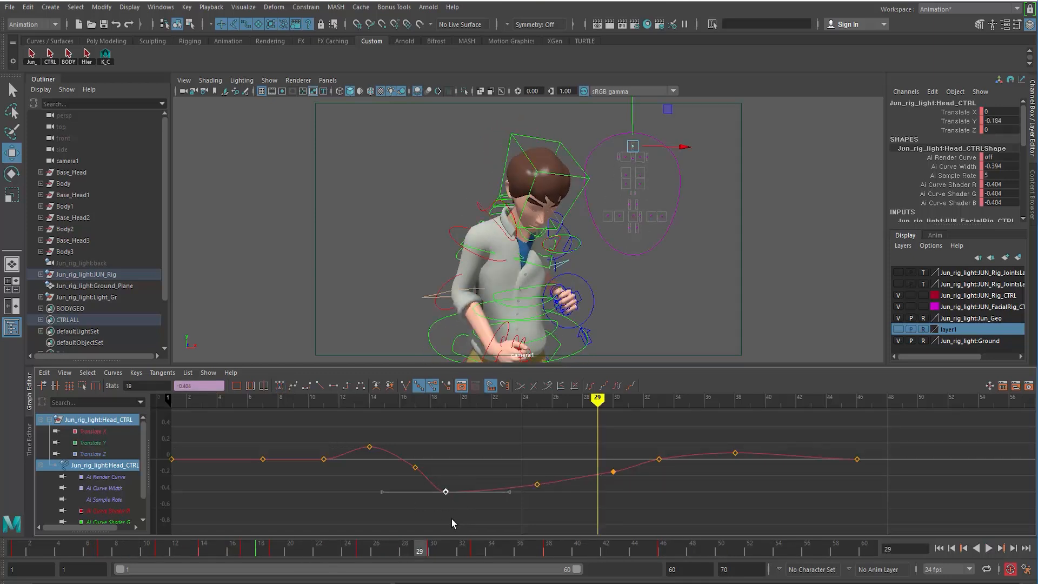
shift+middle_drag(452, 518, 450, 511)
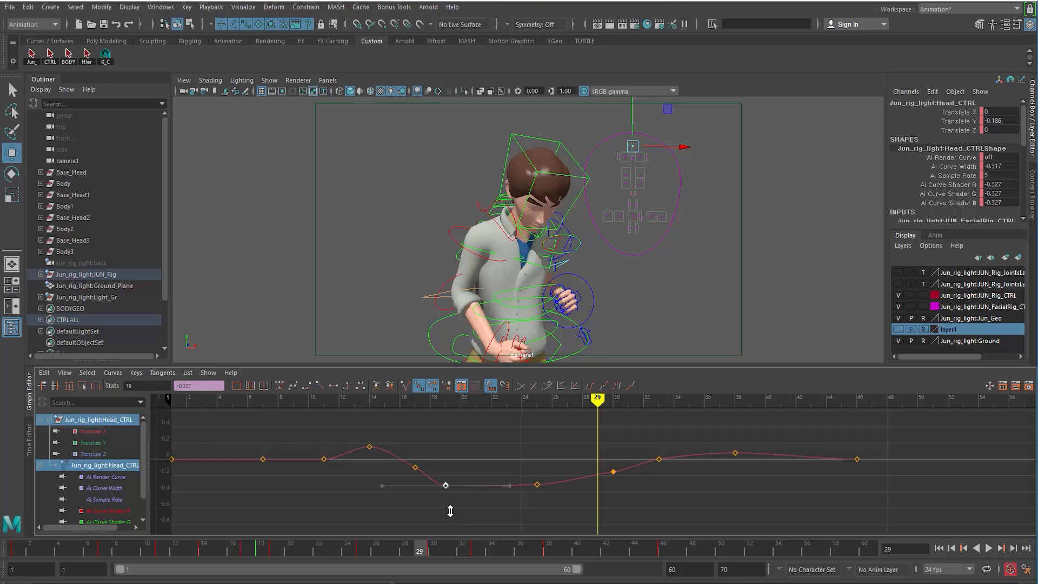
click(418, 469)
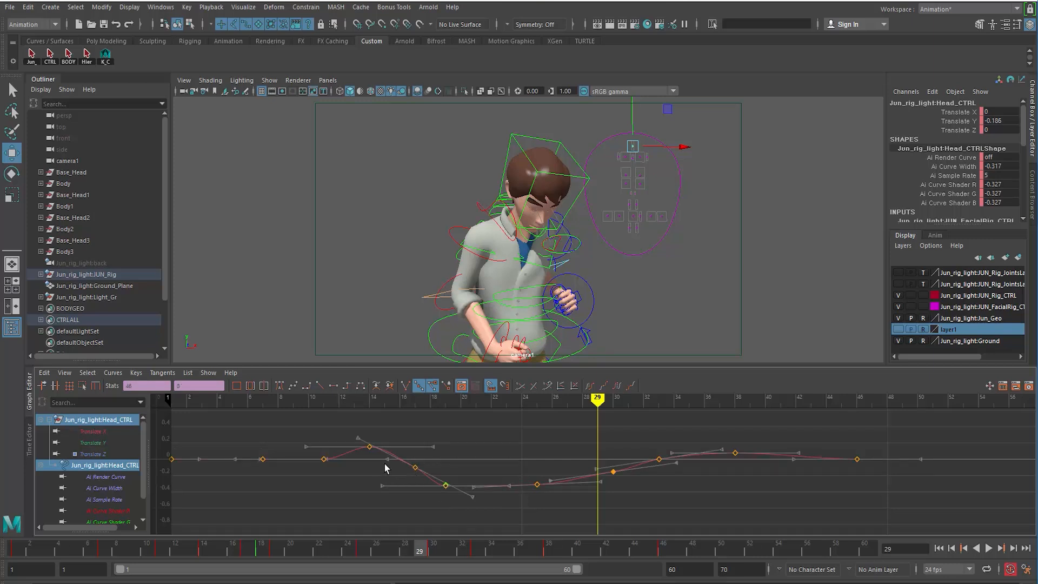
drag(424, 476, 446, 498)
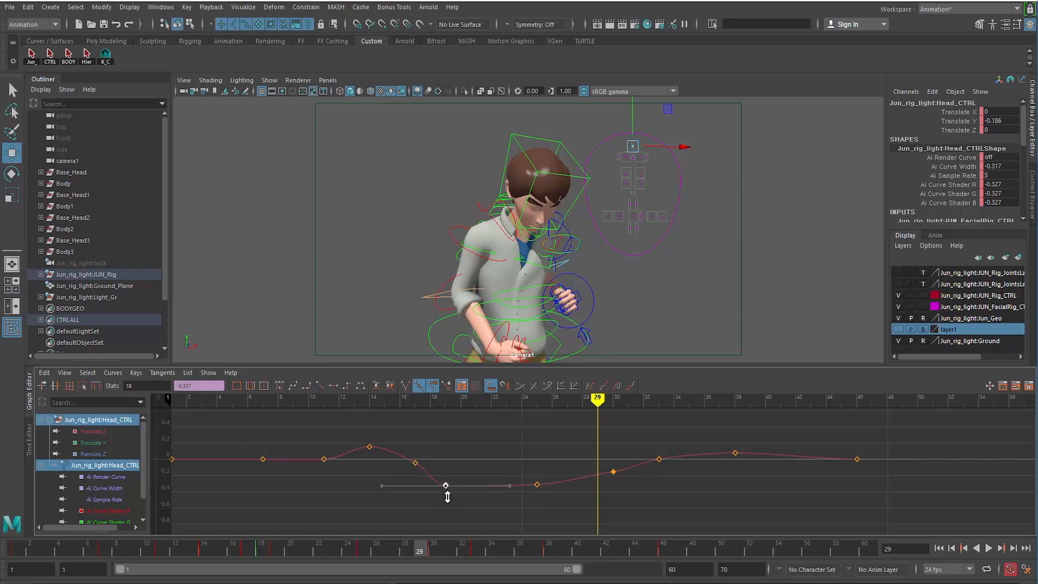
drag(552, 505, 531, 479)
shift+middle_drag(533, 491, 532, 488)
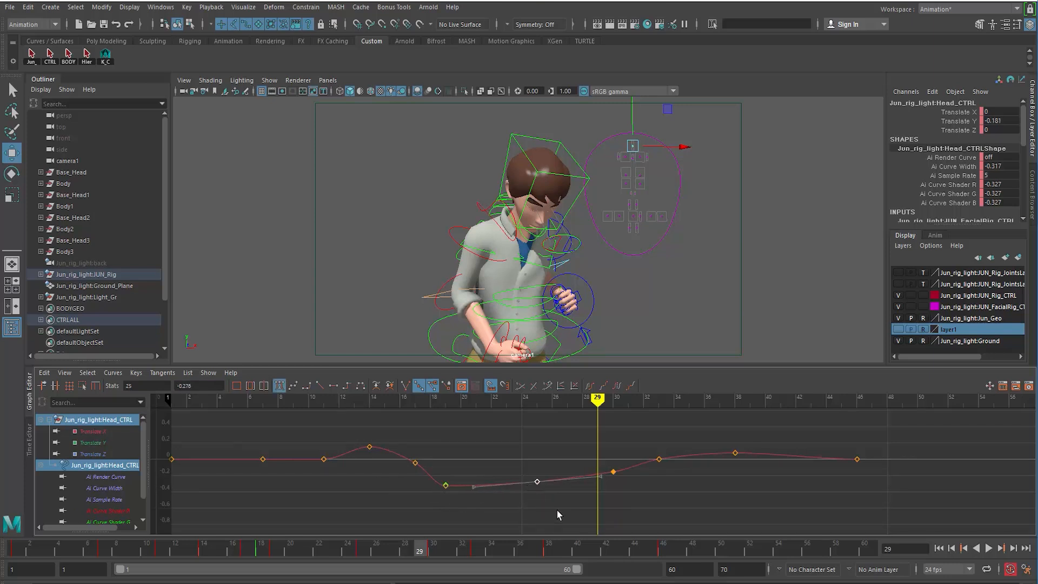
Soften the head squash by raising the Head_CTRL keys at frames 19 and 25, frame 19 to about -0.264, and frame 30 to about -0.105
drag(422, 479, 422, 475)
shift+middle_drag(442, 498, 442, 493)
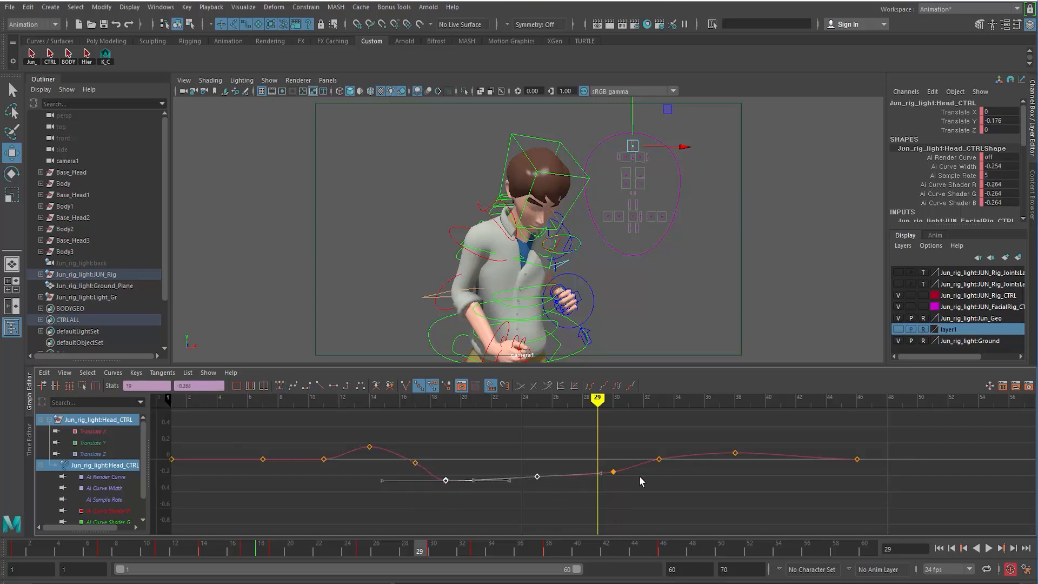
drag(611, 447, 610, 446)
shift+middle_drag(622, 502, 621, 498)
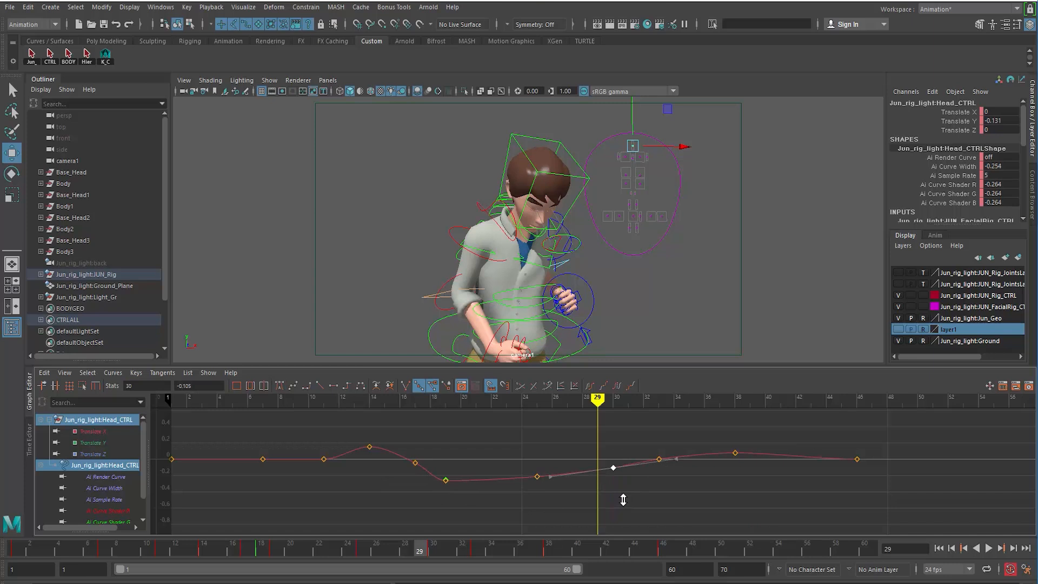
click(953, 549)
click(989, 548)
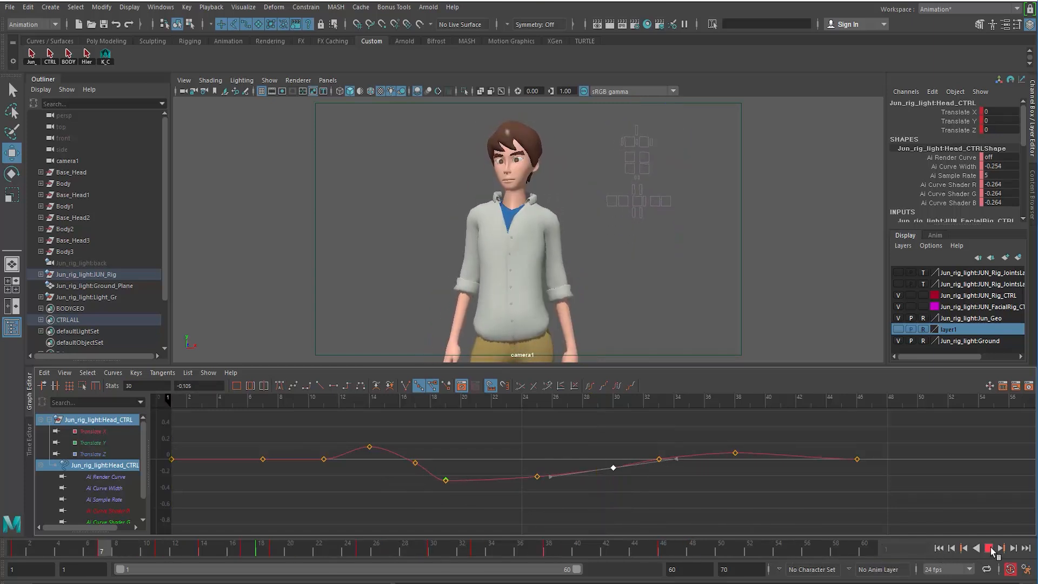
click(988, 548)
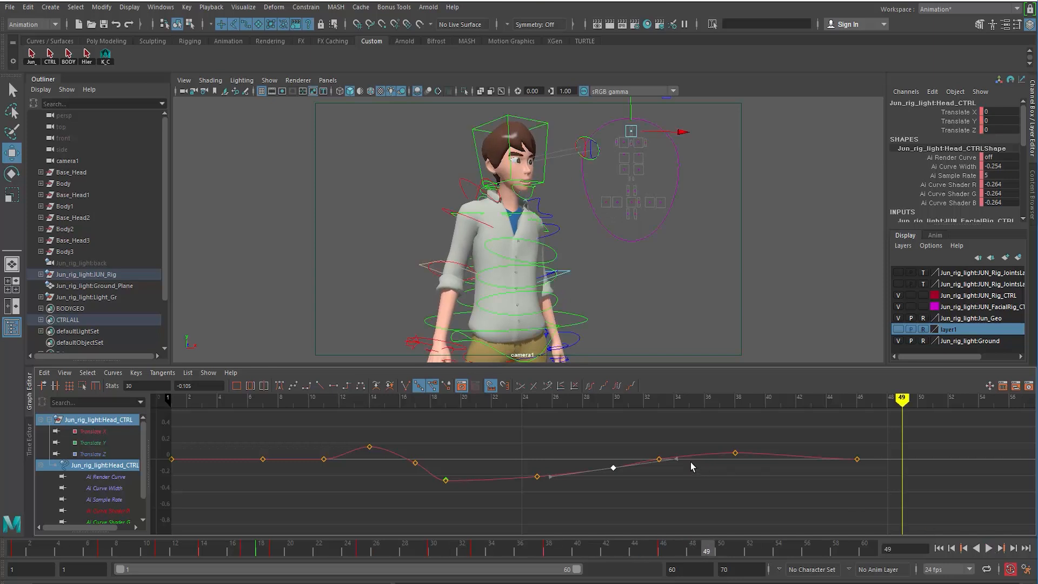
Lower the main head control's Rotate X key at frame 38 to about 1.286 and play back the animation
click(474, 131)
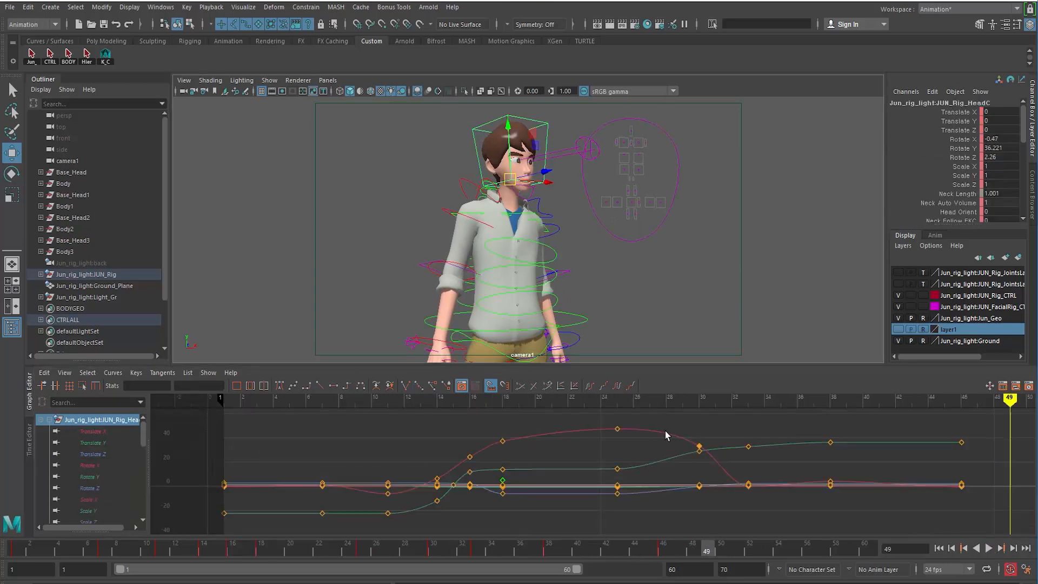
drag(514, 544, 540, 550)
click(91, 475)
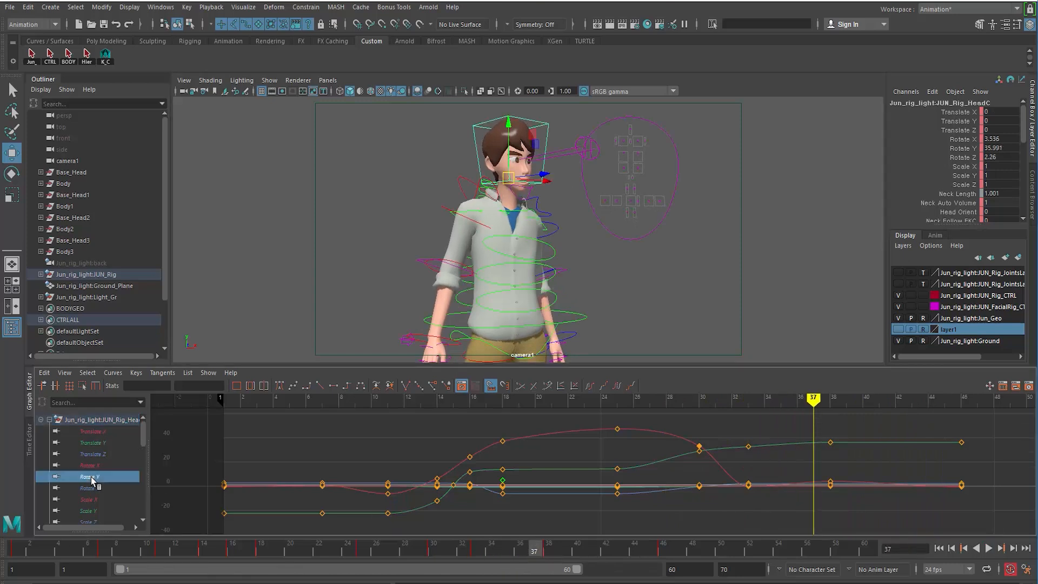
click(91, 487)
click(91, 465)
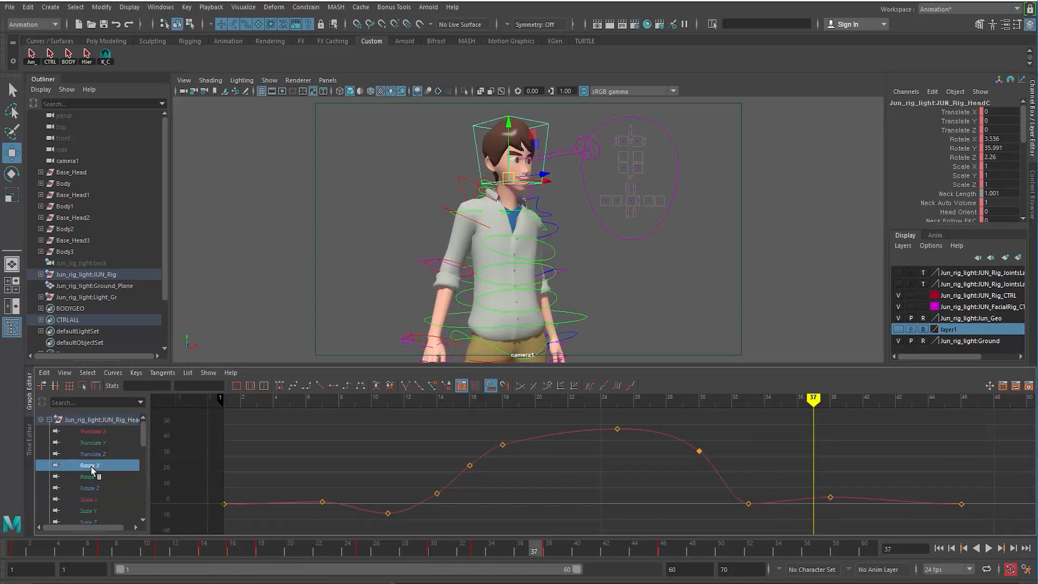
drag(785, 492, 842, 509)
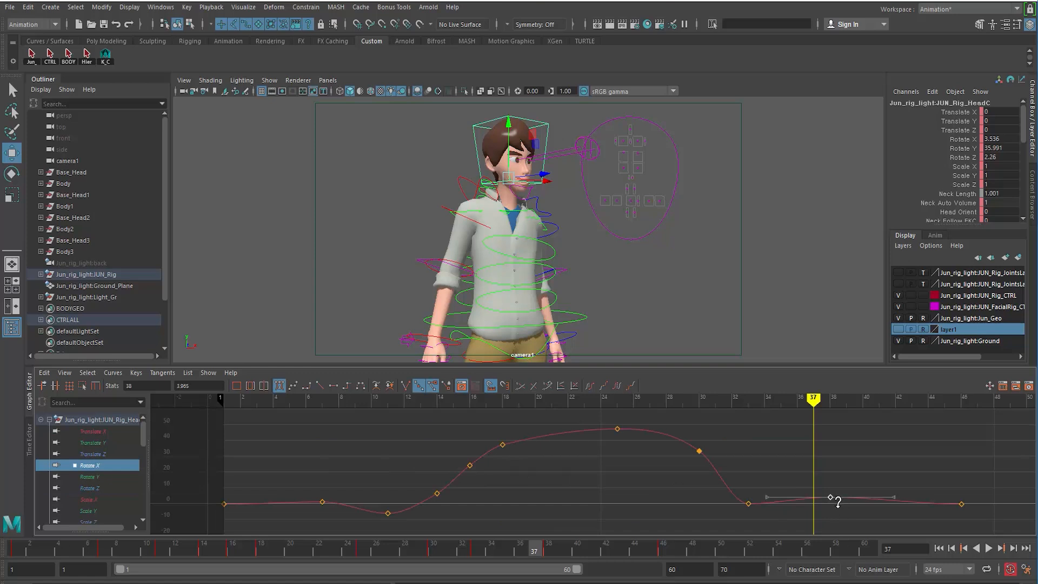
middle_drag(838, 502, 836, 520)
drag(469, 550, 551, 552)
middle_drag(833, 512, 834, 511)
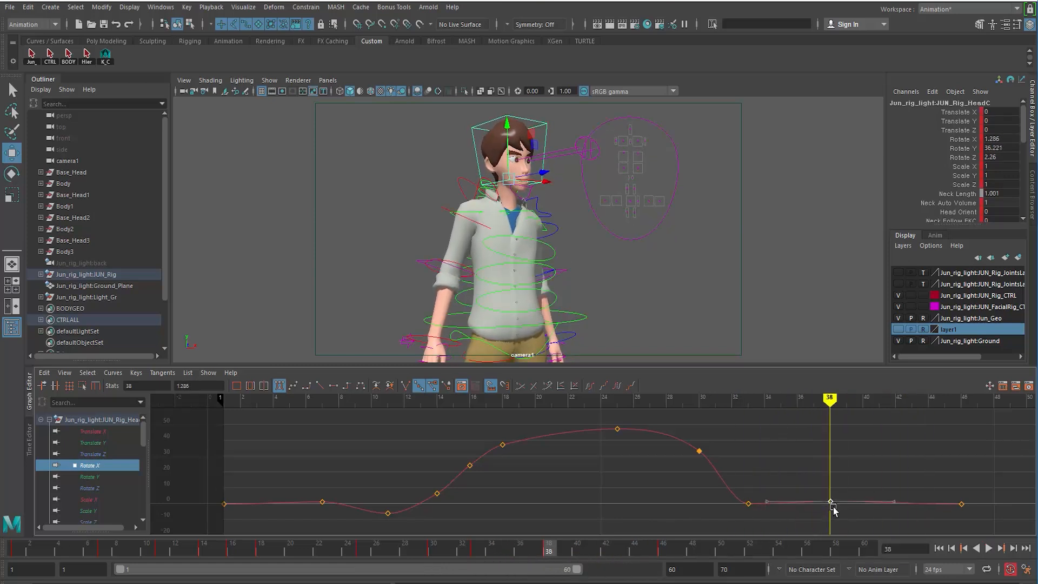
click(940, 548)
click(988, 548)
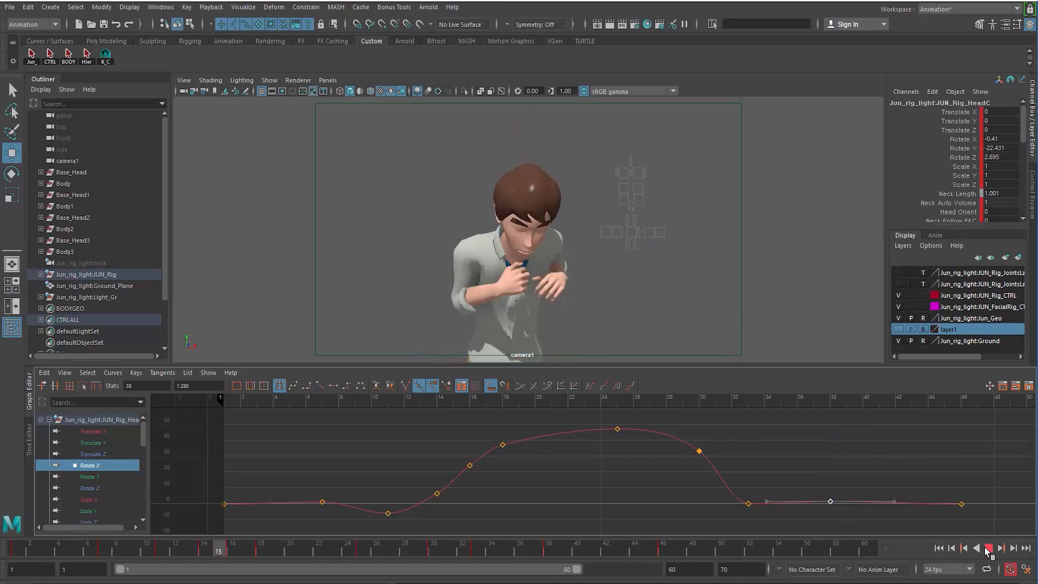
click(987, 548)
Reduce the head stretch by lowering the facial Head_CTRL Translate Y key at frame 14 to about 0.0756
click(189, 554)
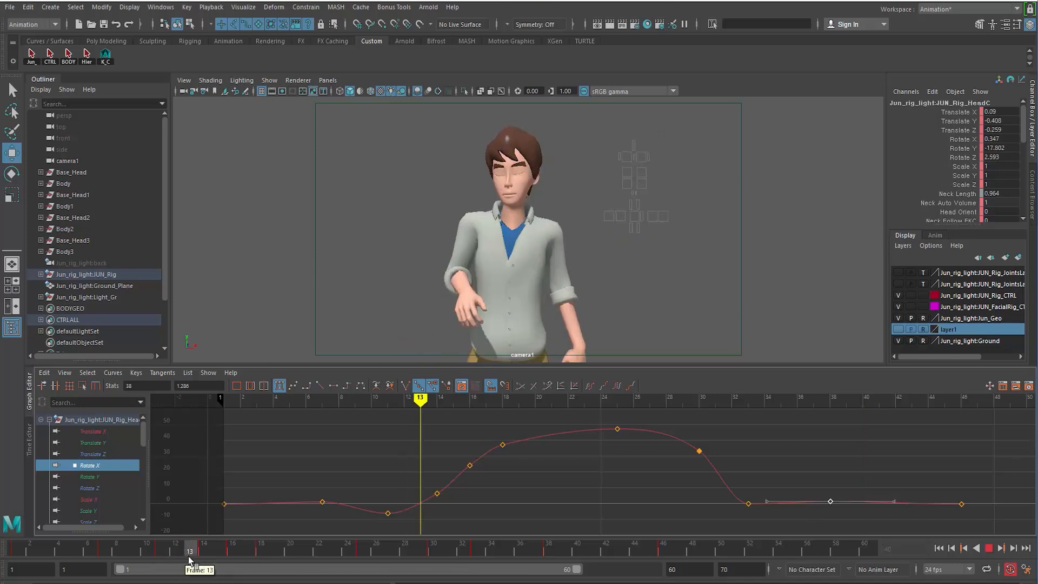
drag(189, 560, 219, 559)
click(483, 151)
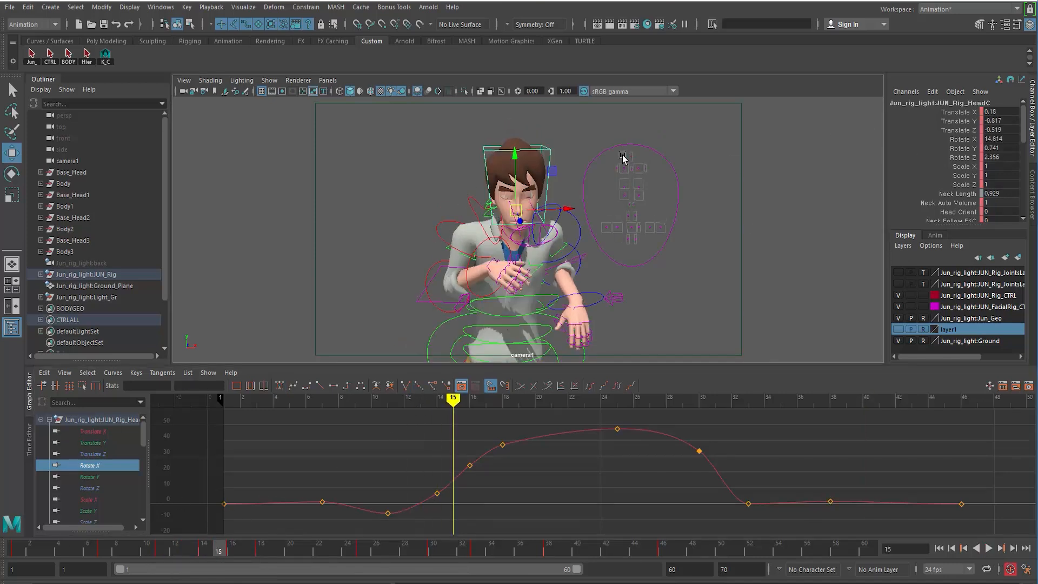
click(638, 163)
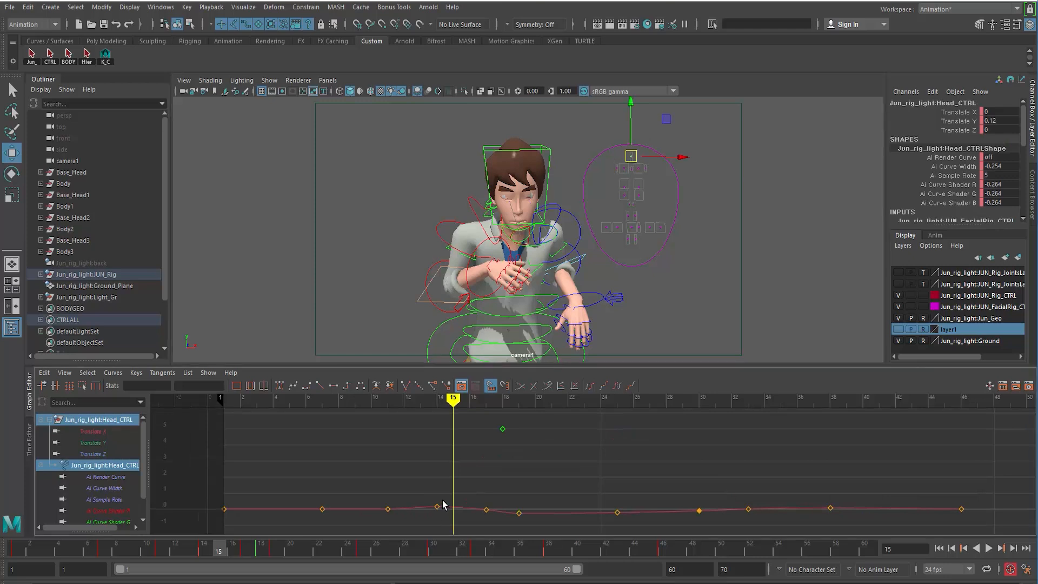
drag(430, 495, 444, 515)
key(f)
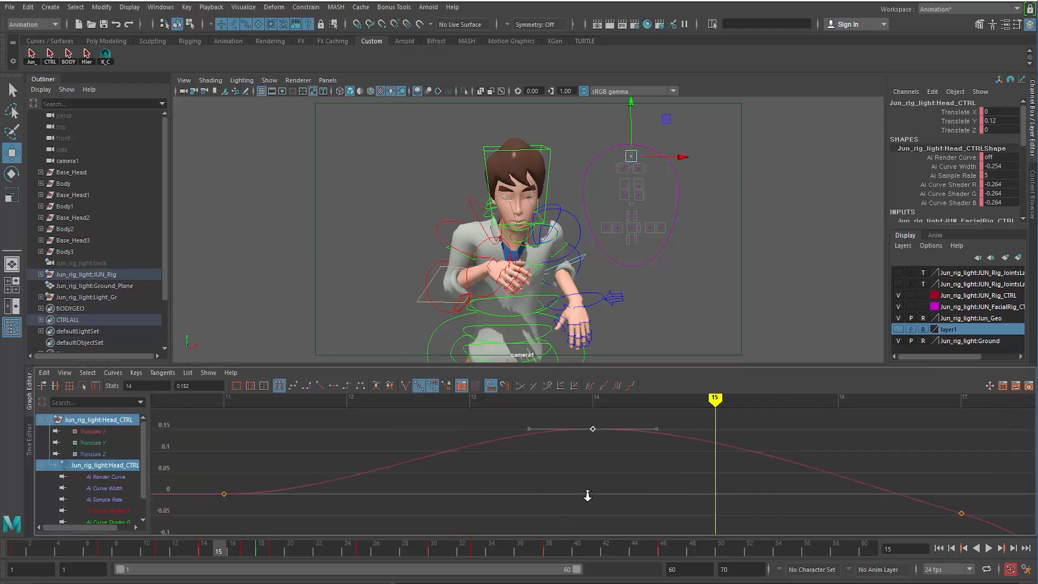
alt+right_drag(588, 496, 544, 493)
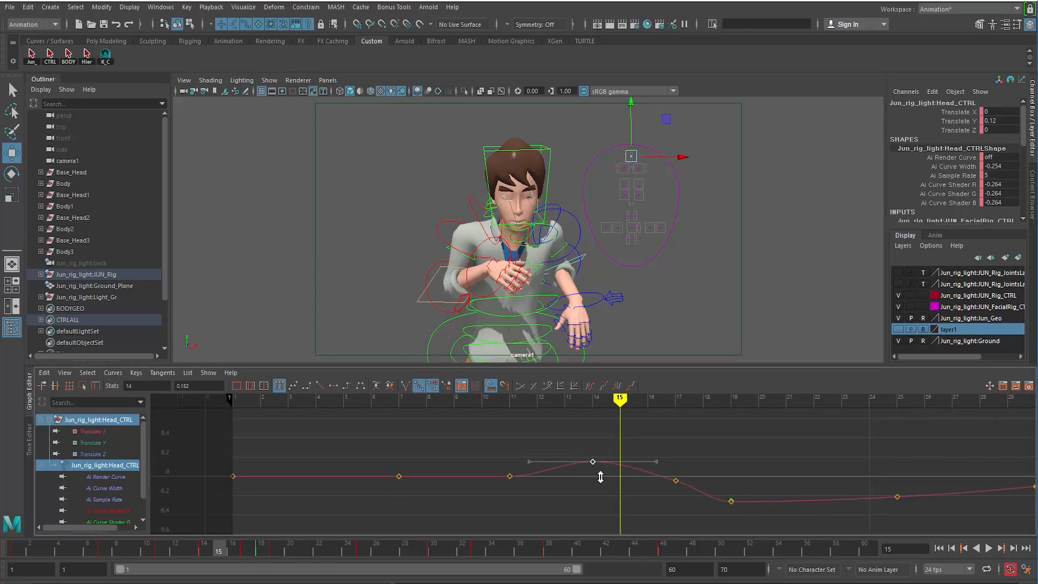
shift+middle_drag(600, 477, 600, 483)
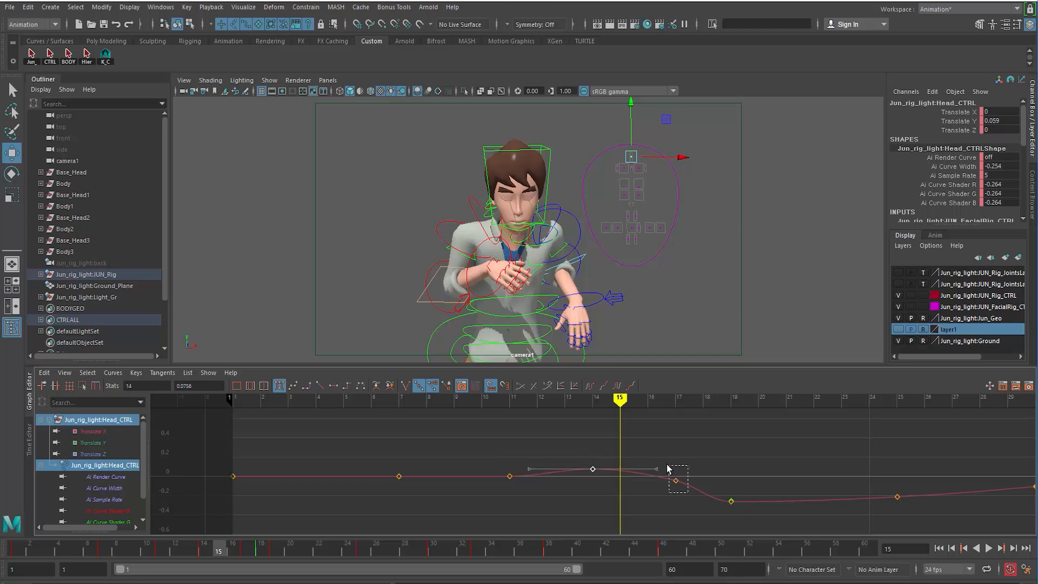
Lower the Head_CTRL key at frame 17 to about -0.104, steepen its incoming tangent, and play back the result
drag(669, 468, 669, 466)
shift+middle_drag(676, 482, 675, 484)
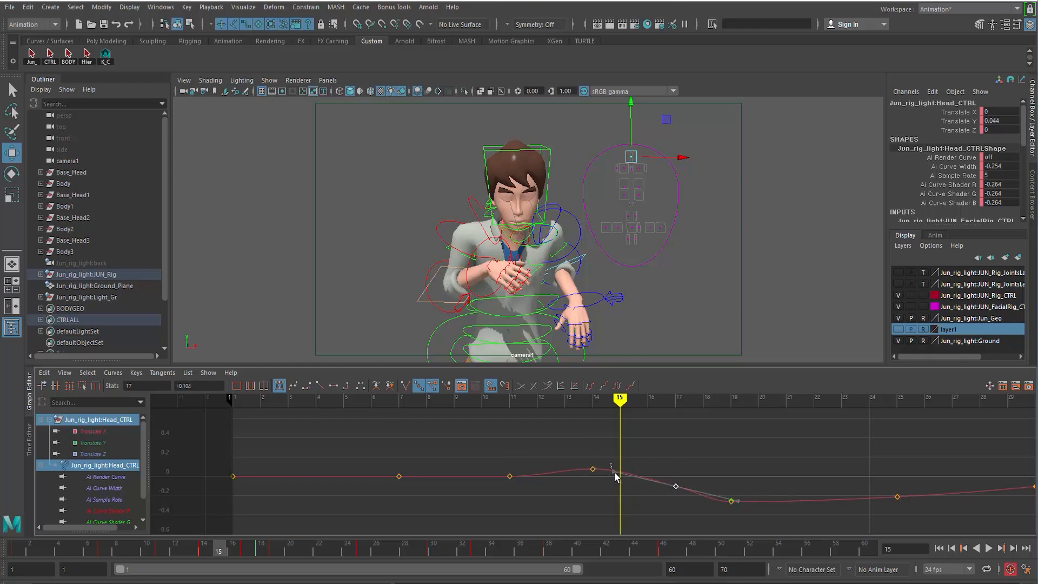
shift+middle_drag(630, 493, 630, 485)
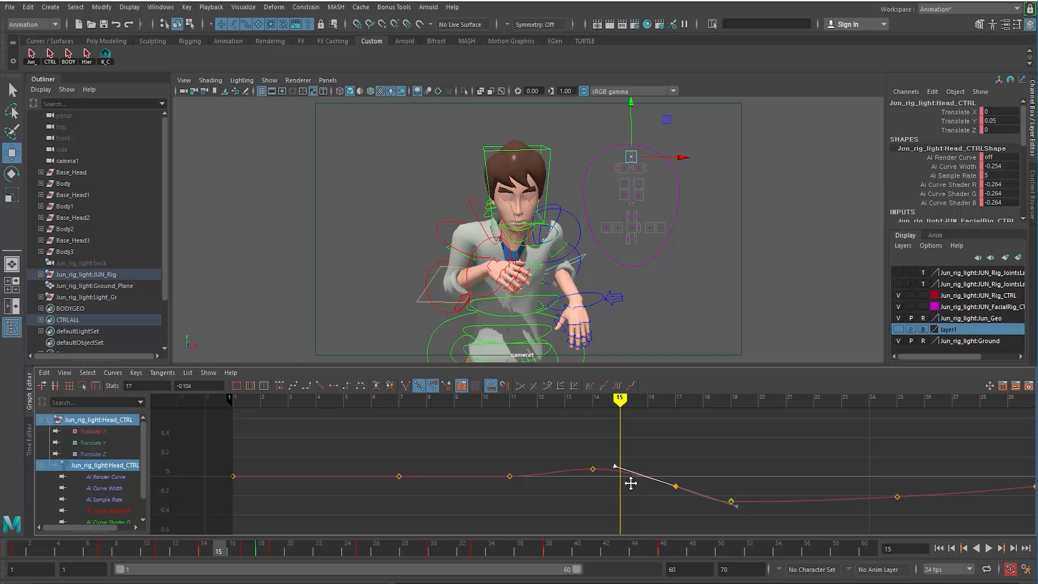
click(939, 547)
click(989, 549)
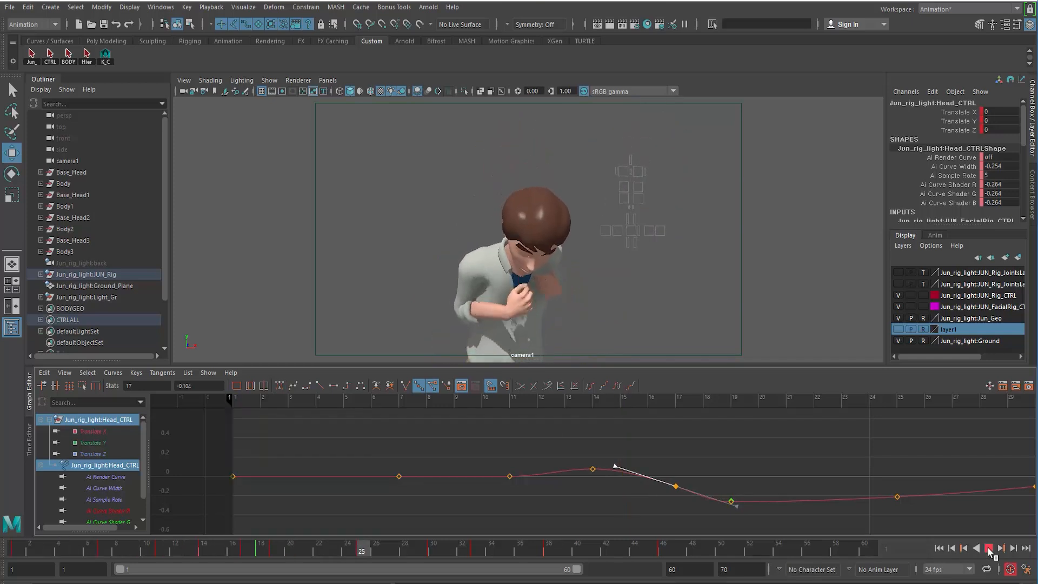
click(989, 548)
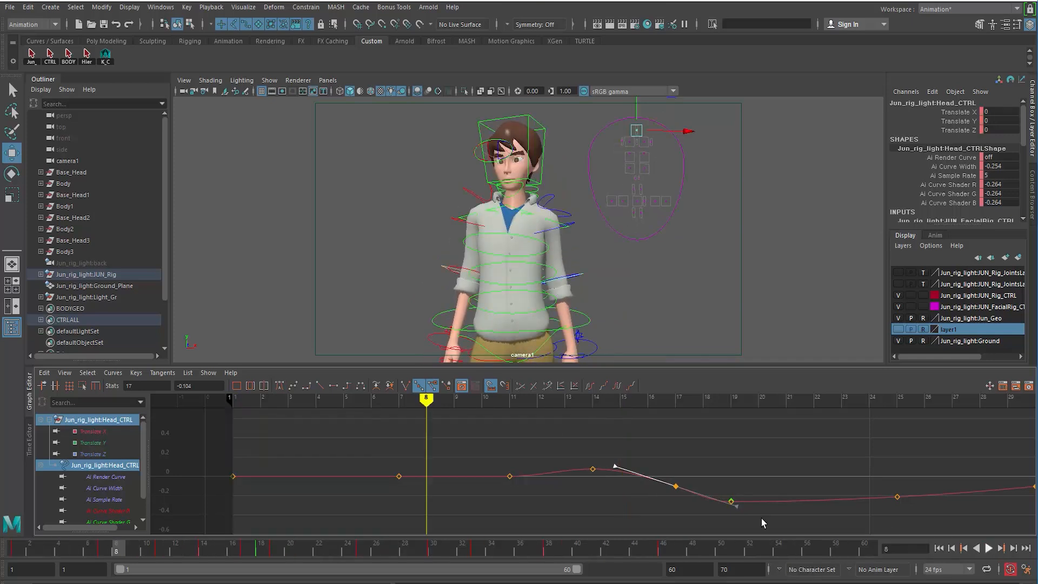
Clear the selection and play the full animation from frame 1 to review the head stretch and squash
scroll(490, 495, down, 7)
alt+middle_drag(505, 485, 431, 481)
click(303, 516)
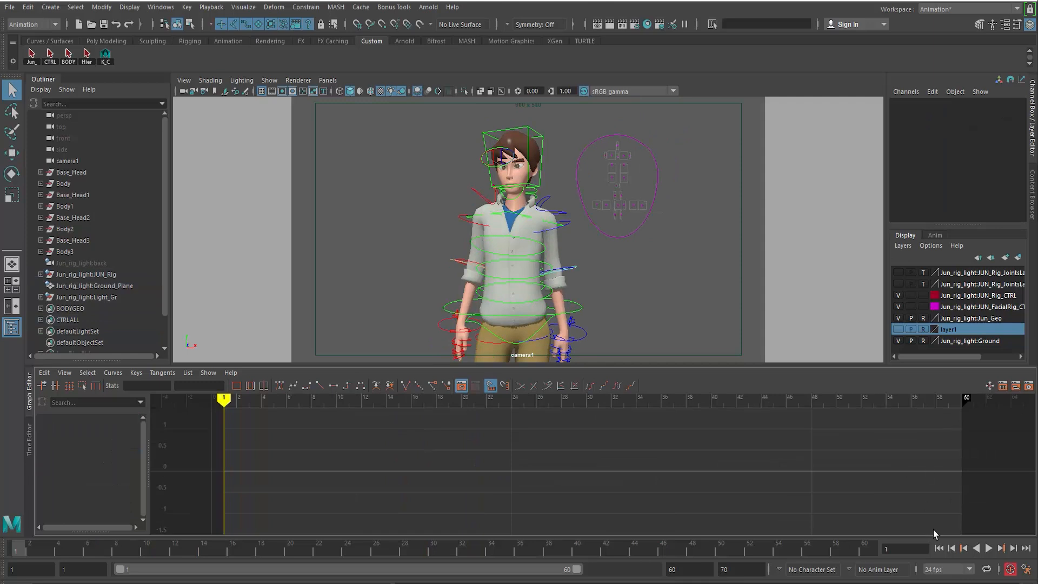
click(989, 548)
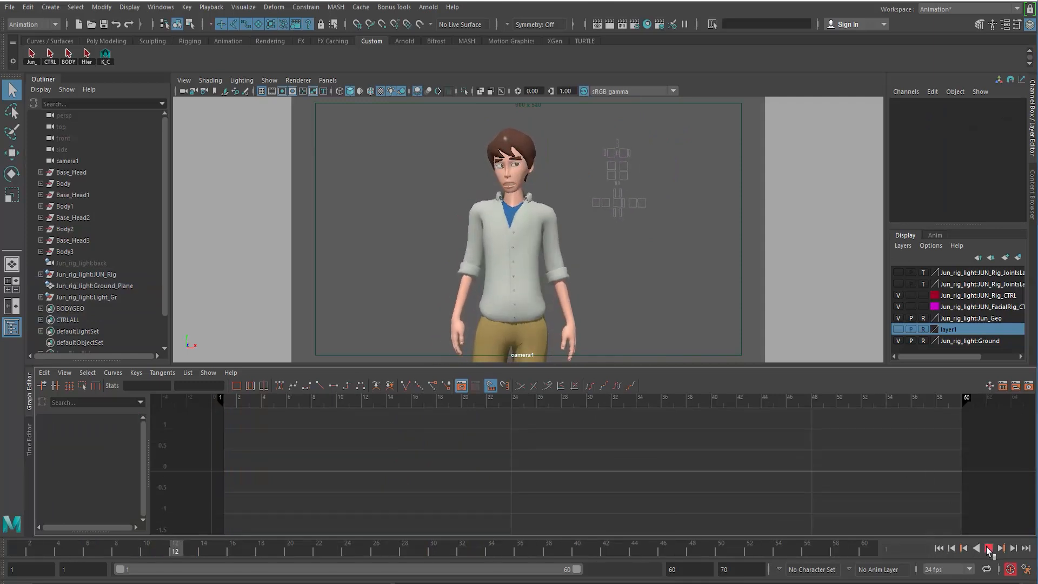
Select the upper spine control Spine03 FK, isolate its Translate Y curve, and scrub the timeline to frame 14
click(989, 548)
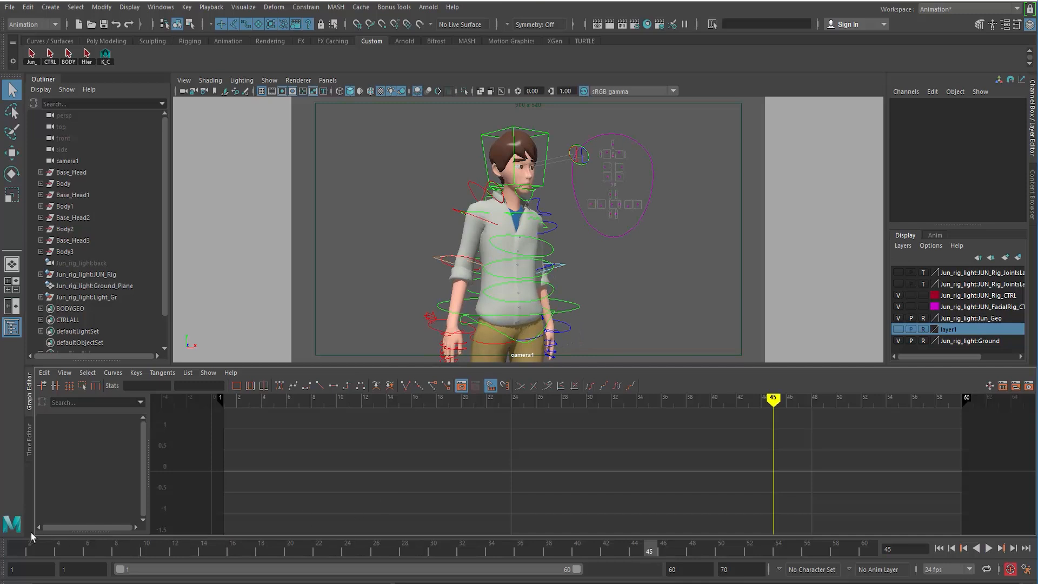
drag(43, 548, 161, 551)
click(625, 150)
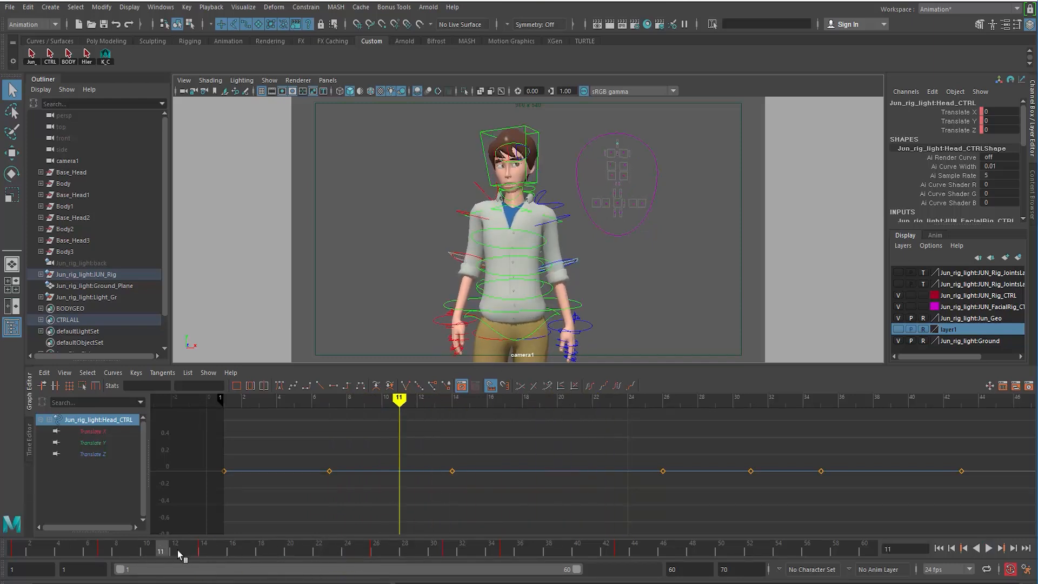
click(472, 239)
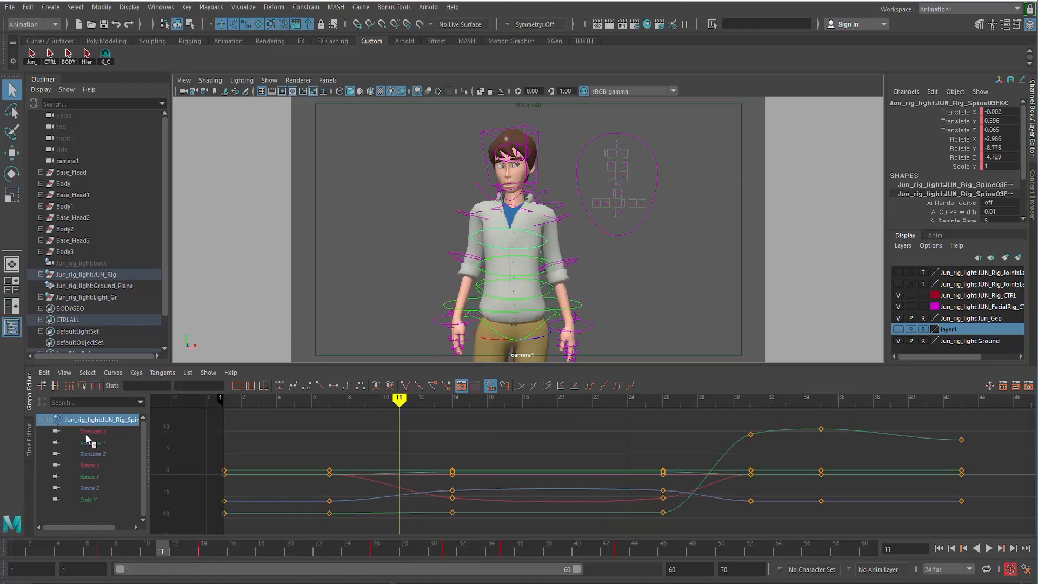
click(92, 443)
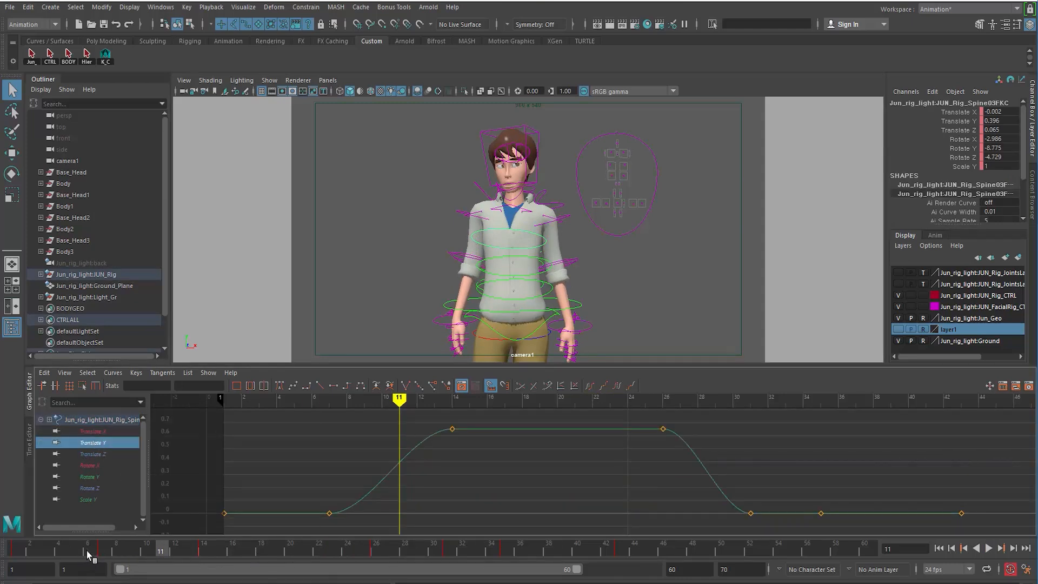
drag(87, 550, 204, 559)
scroll(353, 498, down, 3)
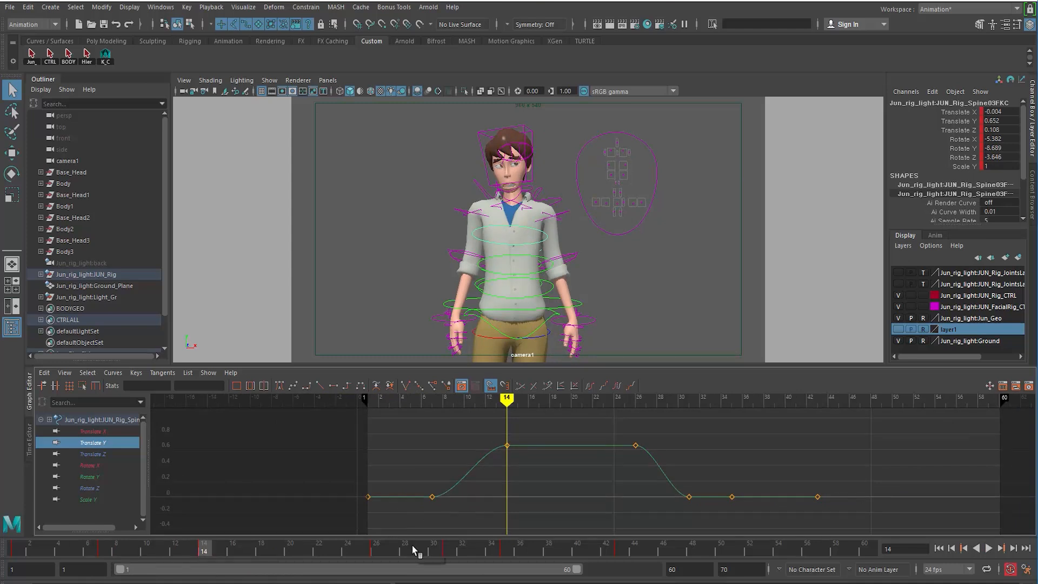
mouse_move(197, 554)
mouse_down()
mouse_move(128, 557)
mouse_move(204, 555)
mouse_up()
Lower the spine control's Translate Y key at frame 14 to about -0.331 and play back the motion
drag(603, 458, 657, 456)
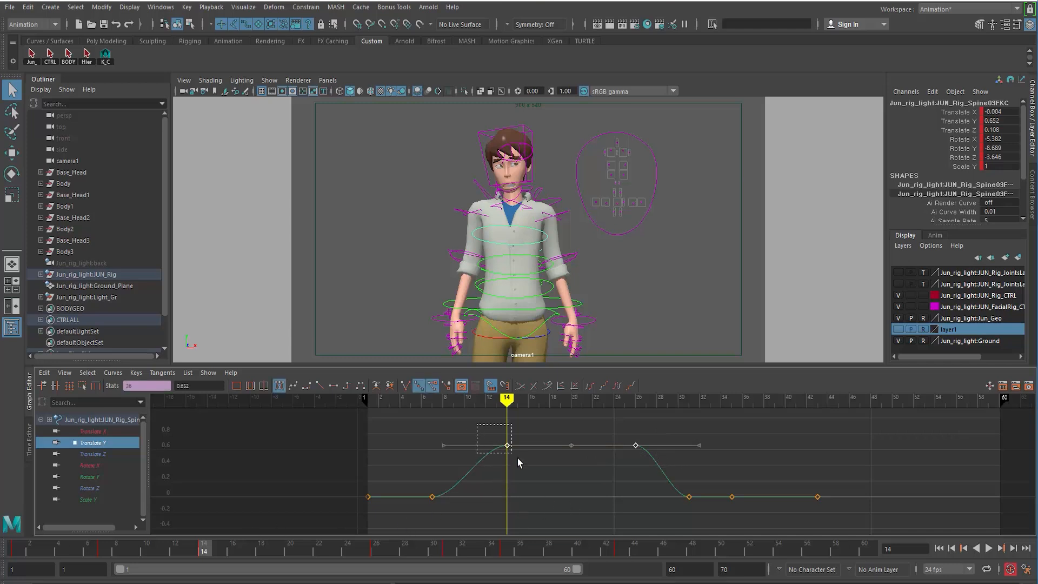
drag(518, 459, 518, 459)
middle_drag(517, 460, 501, 548)
drag(86, 554, 219, 573)
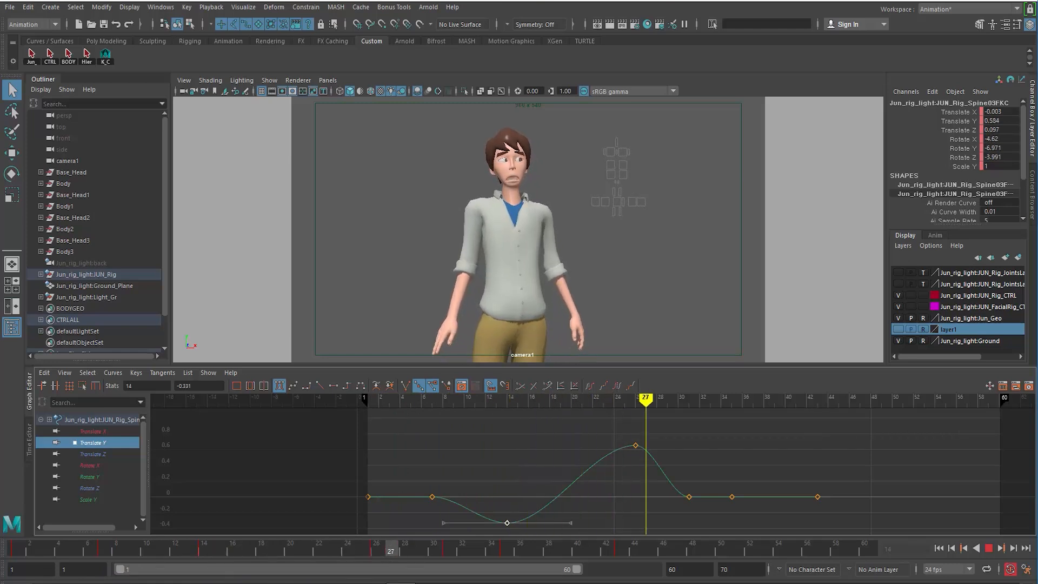
key(Escape)
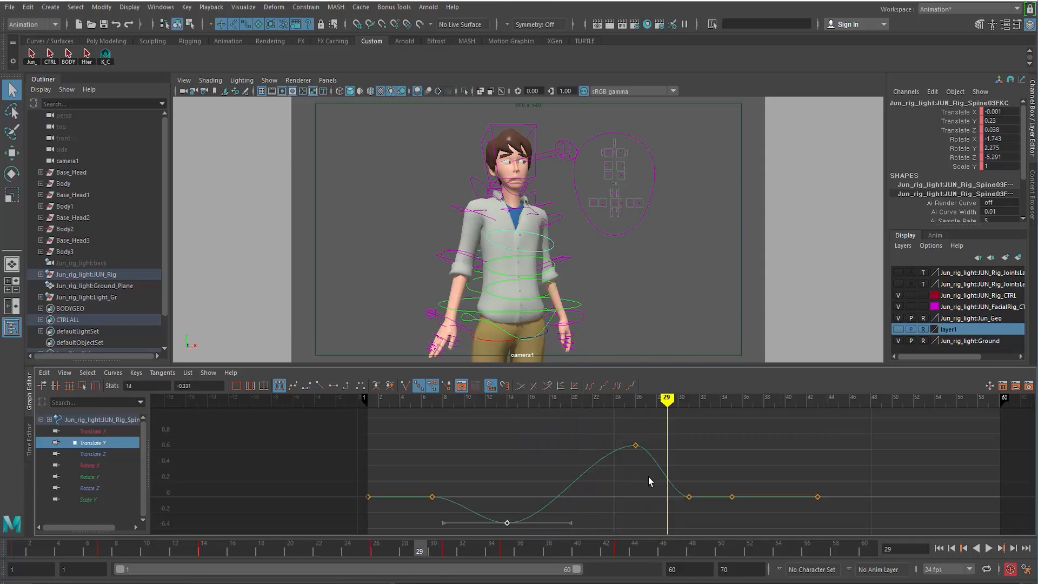
Raise the spine control's Translate Y key at frame 31 to about 0.486 and play back the turn
middle_drag(694, 526, 689, 487)
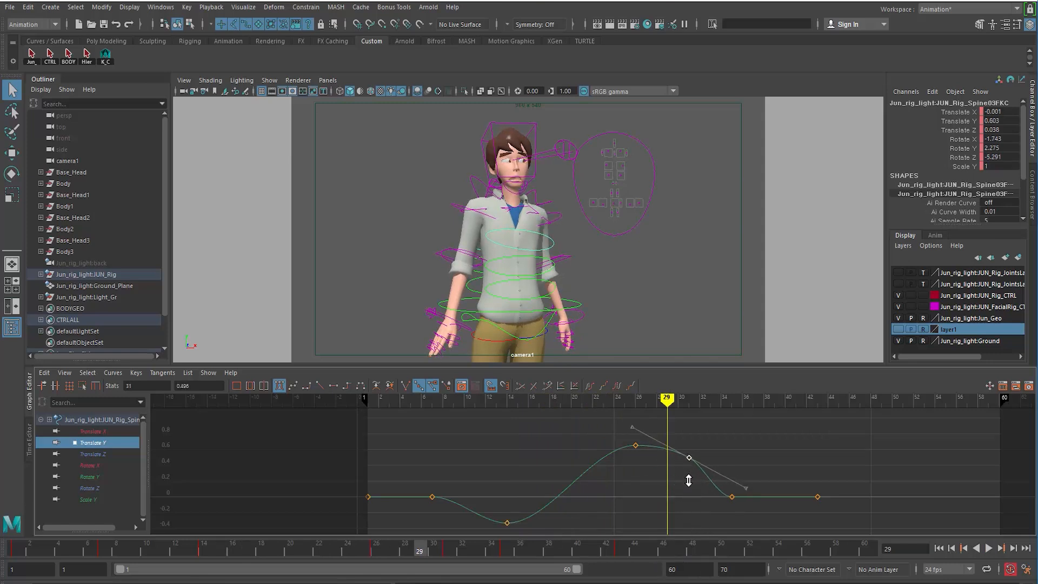
drag(348, 548, 383, 552)
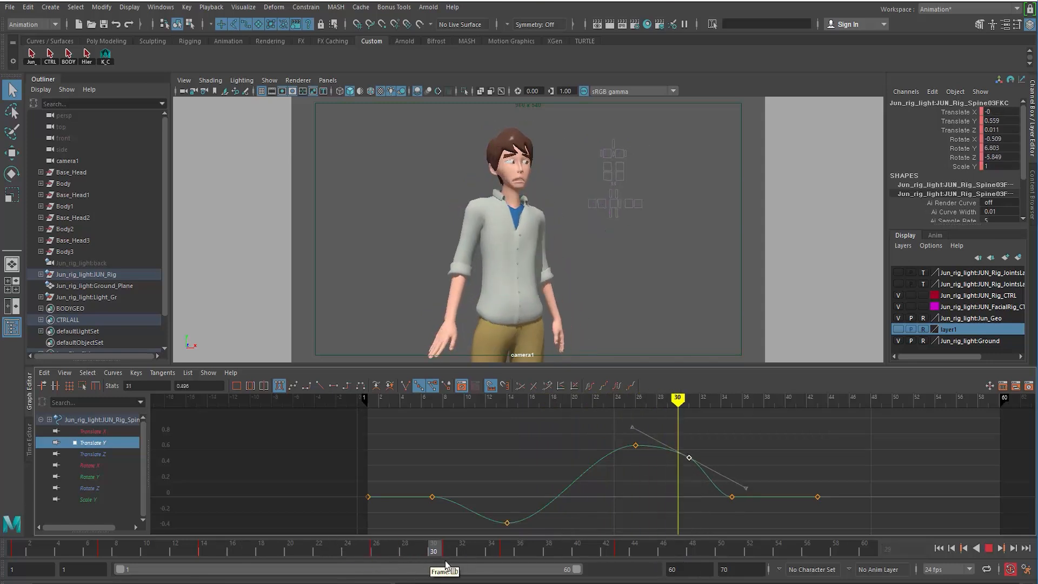
key(Escape)
Lower the spine's Translate Y key at frame 35 to about -0.295 and play the animation from frame 1
drag(717, 488, 735, 509)
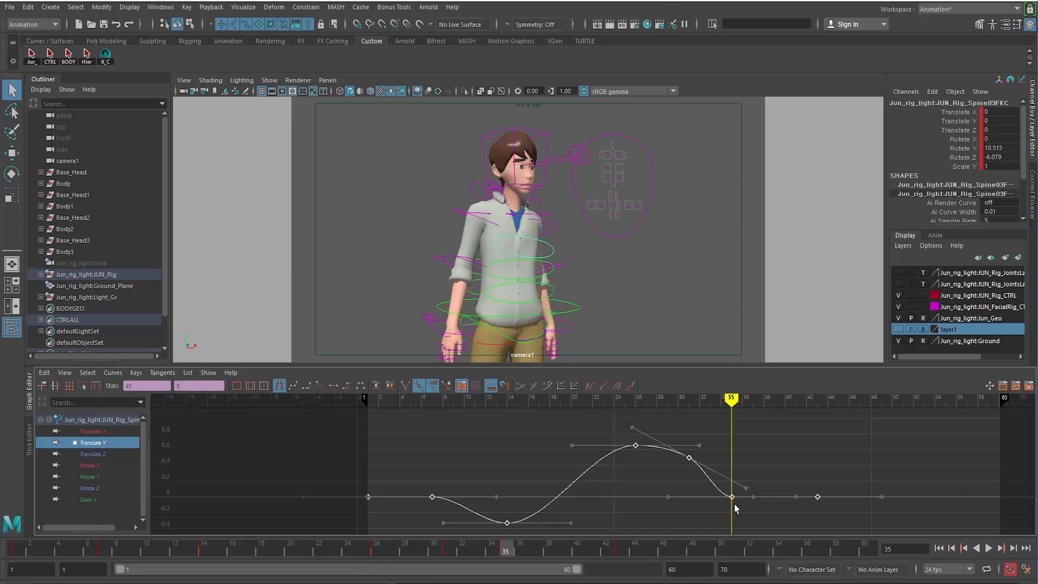
middle_drag(741, 502, 739, 527)
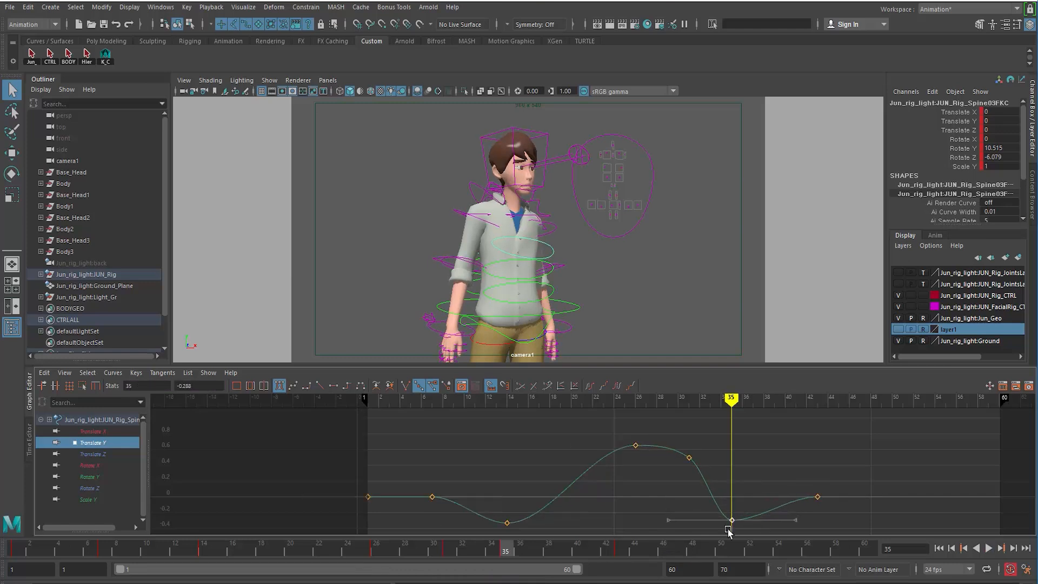
key(a)
click(939, 548)
click(990, 549)
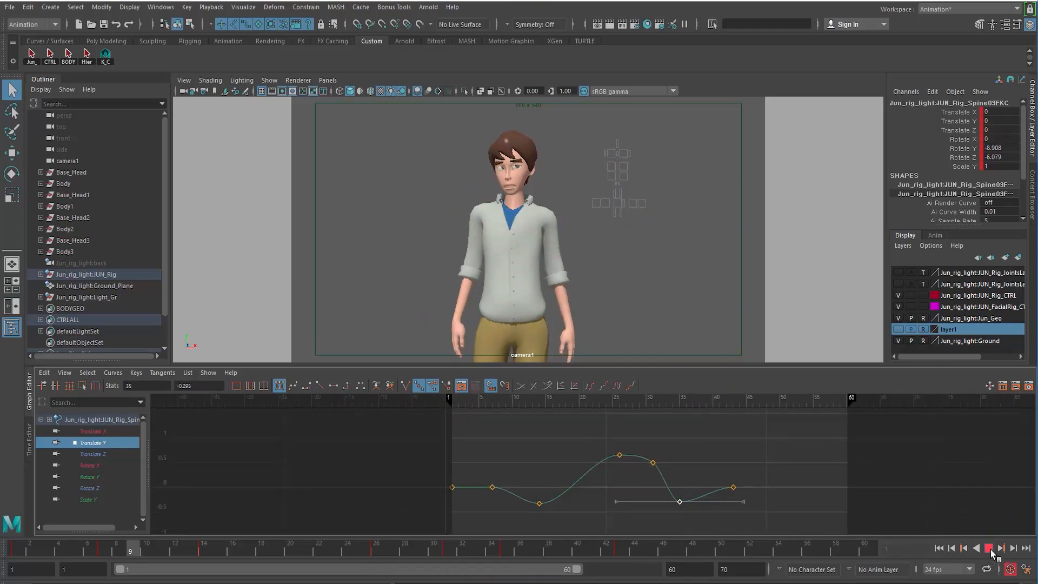
click(989, 549)
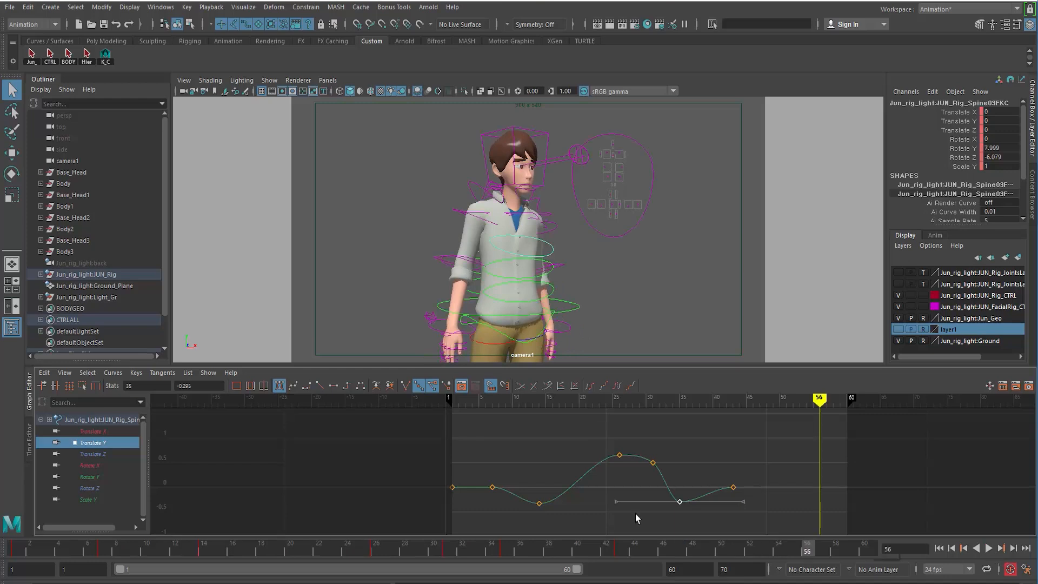
Lower the spine's Translate Y keys at frames 7 and 14 to about -0.702 and -0.826, and play from the start
drag(146, 548, 203, 560)
drag(479, 463, 498, 493)
shift+middle_drag(498, 501, 530, 541)
shift+click(539, 503)
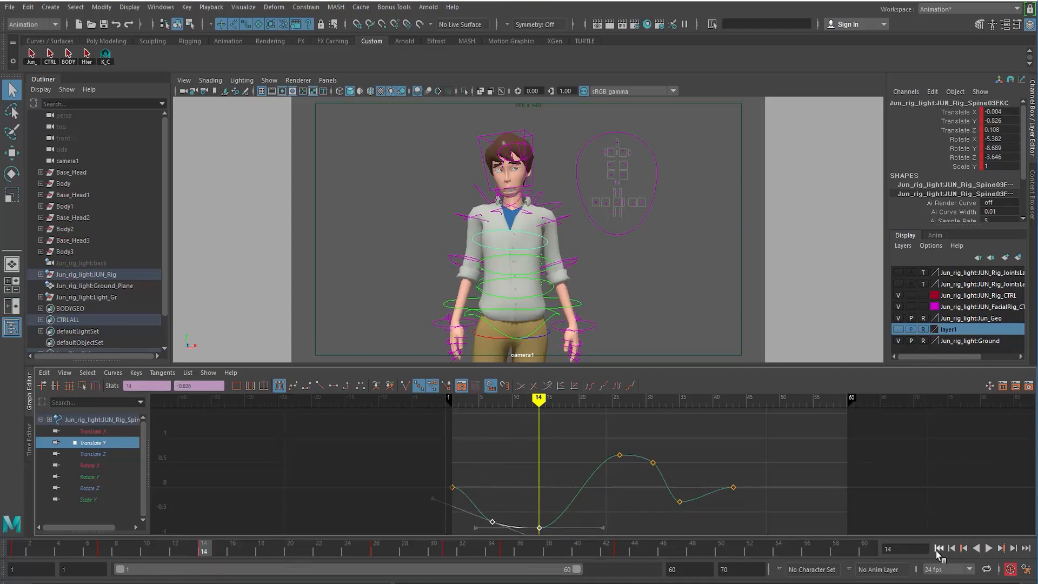
click(938, 549)
click(988, 548)
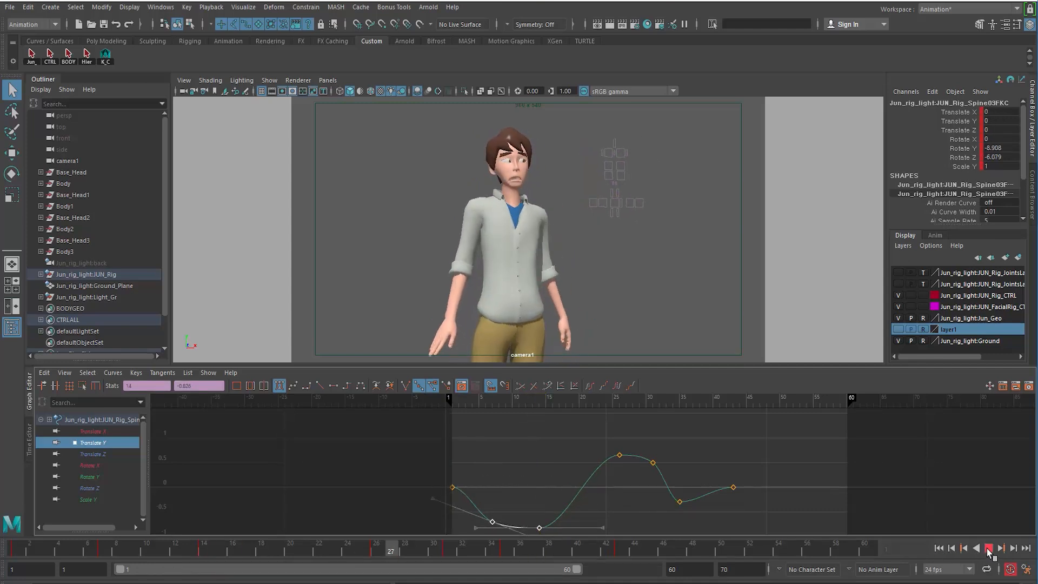
click(988, 548)
Raise the spine's frame 7 key slightly and its frame 14 key to about -0.642, and replay from frame 1
alt+middle_drag(481, 521, 473, 500)
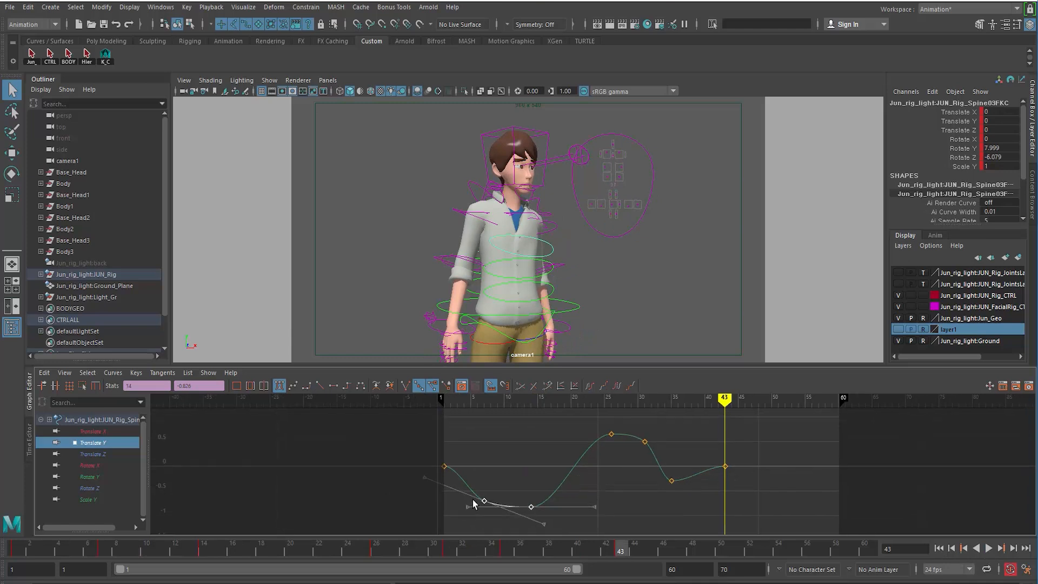
click(496, 513)
drag(470, 497, 471, 497)
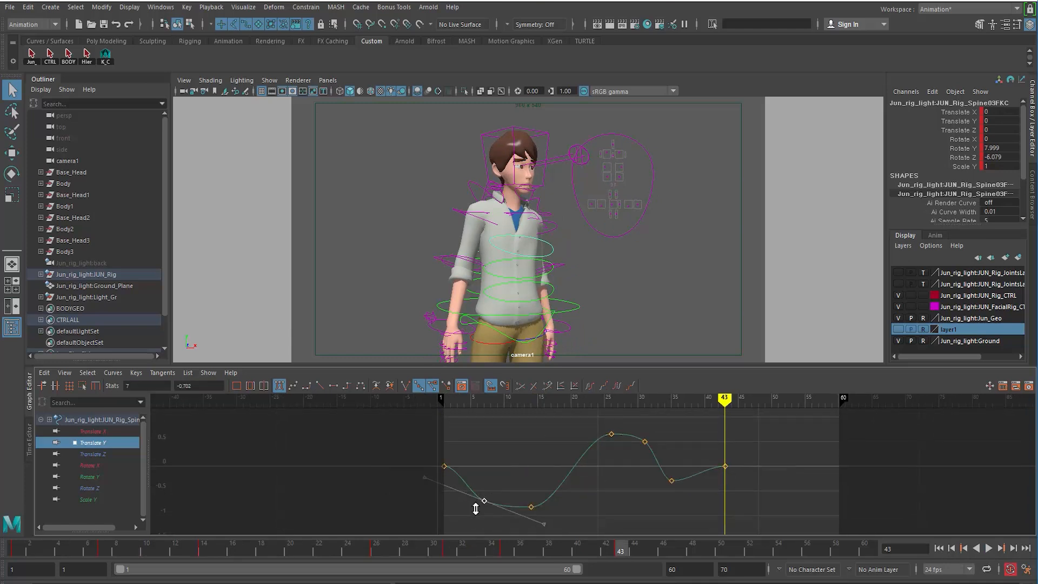
shift+middle_drag(475, 505, 476, 501)
drag(514, 500, 526, 505)
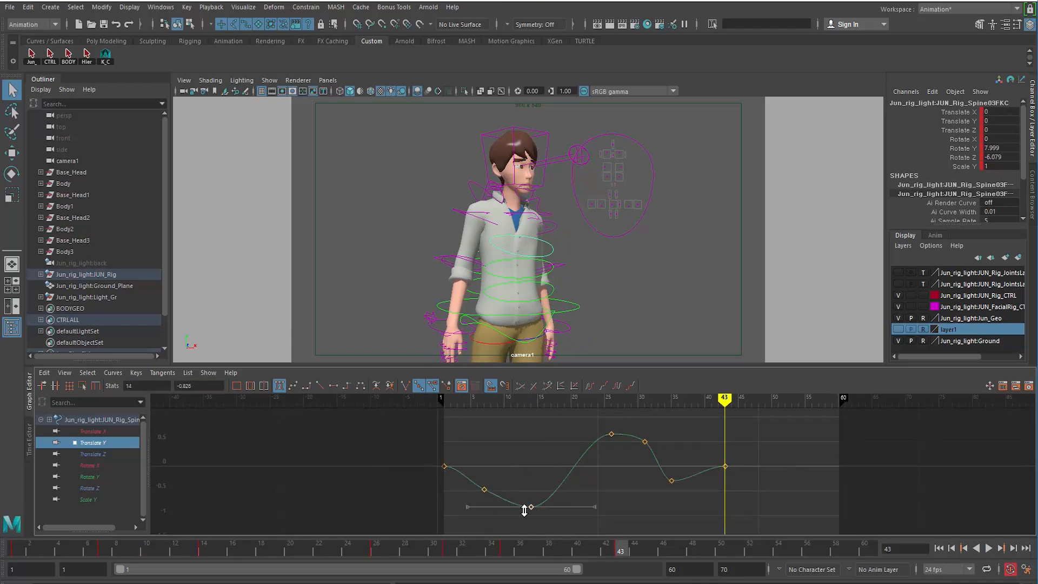
shift+middle_drag(526, 505, 526, 496)
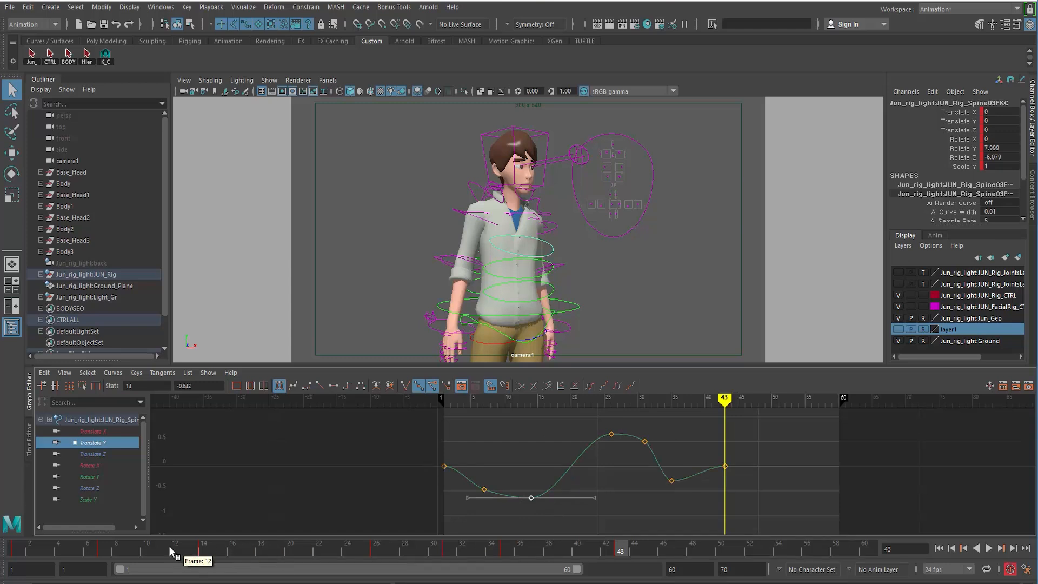
click(57, 547)
click(939, 549)
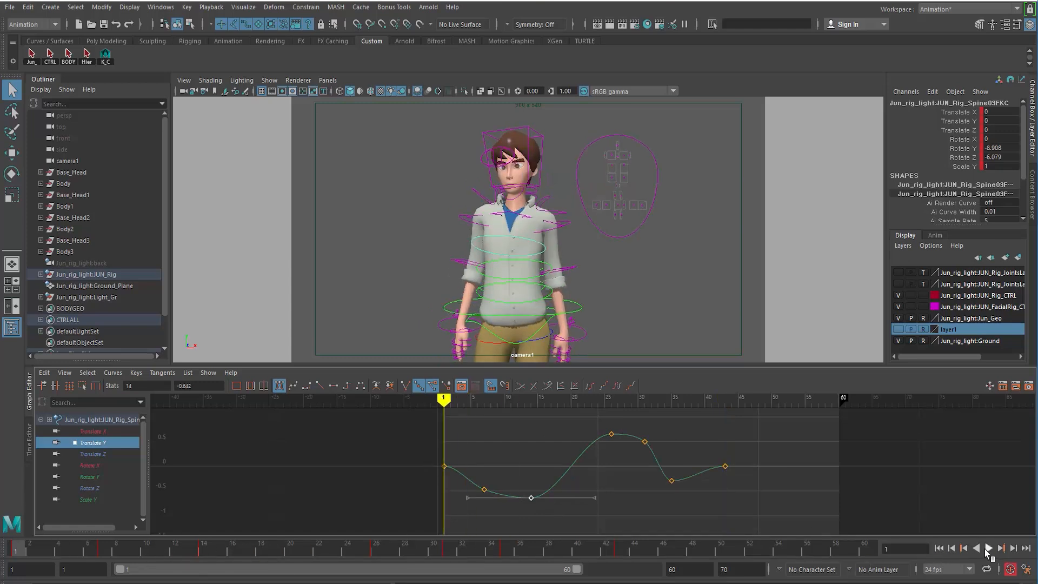
click(988, 549)
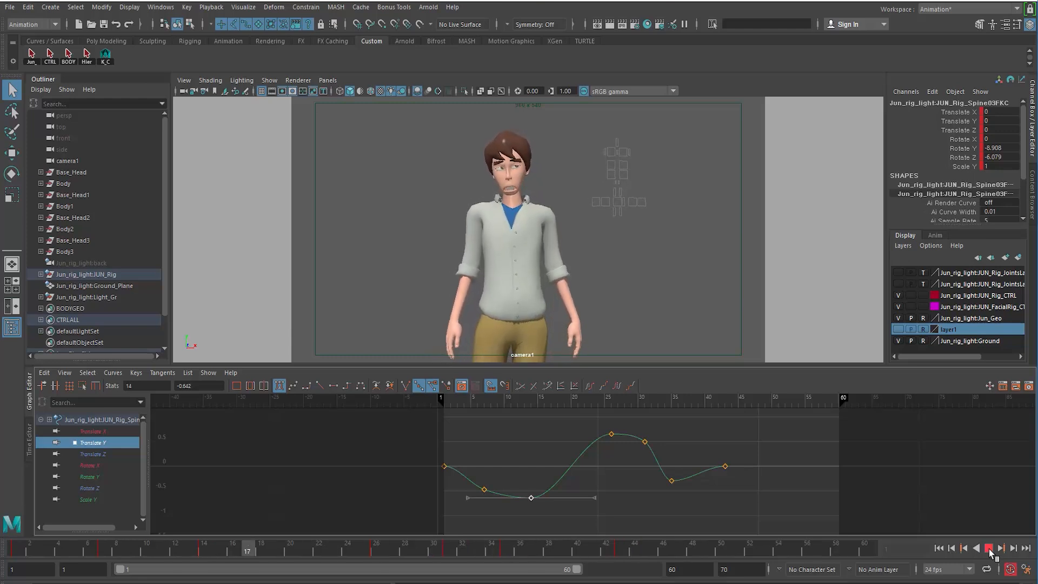
click(988, 548)
Raise the spine's Translate Y keys at frames 7 and 14 together, bringing the frame 7 key to about -0.357
shift+drag(478, 478, 491, 514)
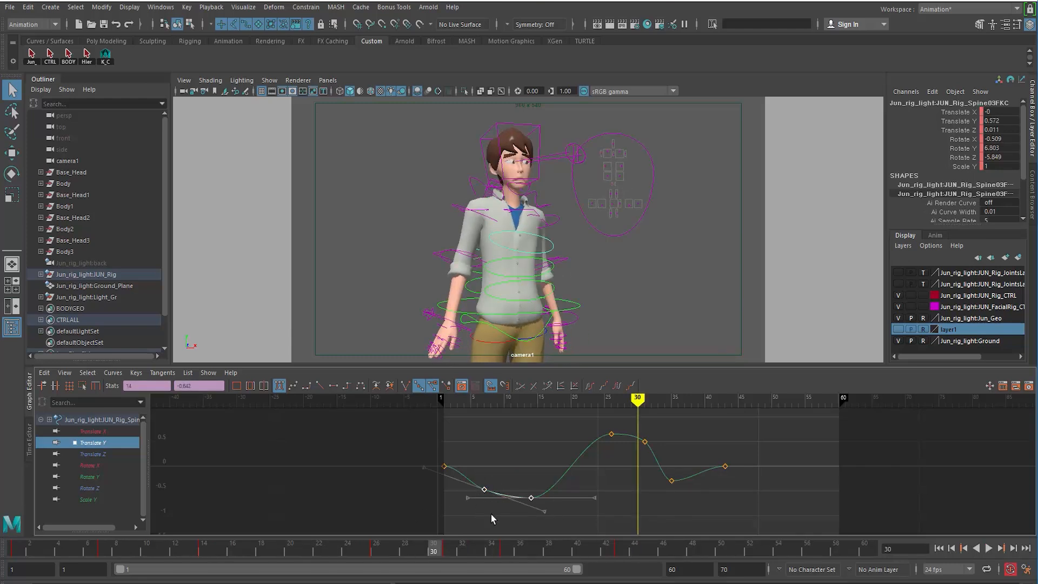
middle_drag(491, 514, 481, 505)
click(550, 515)
drag(551, 510, 512, 481)
middle_drag(534, 520, 534, 519)
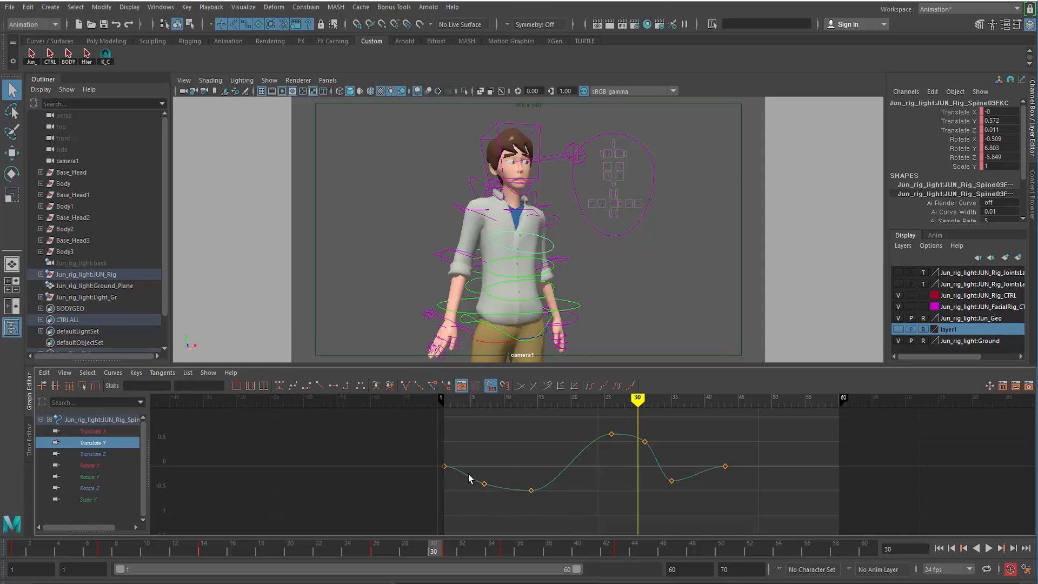
Steepen the tangent of the spine's Translate Y key at frame 7 and play the animation from frame 1
drag(468, 474, 441, 485)
drag(505, 511, 464, 479)
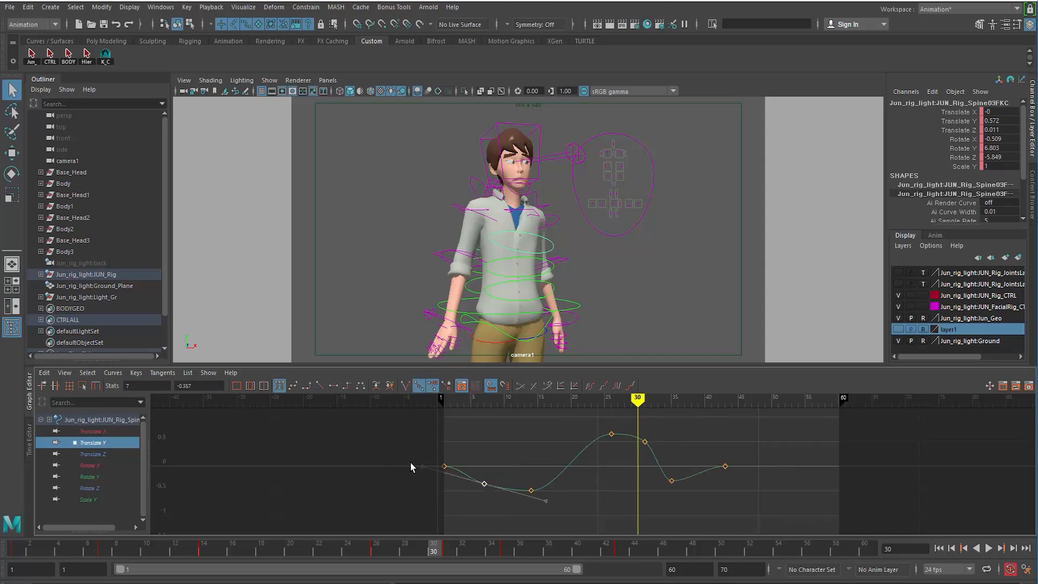
middle_drag(439, 500, 442, 496)
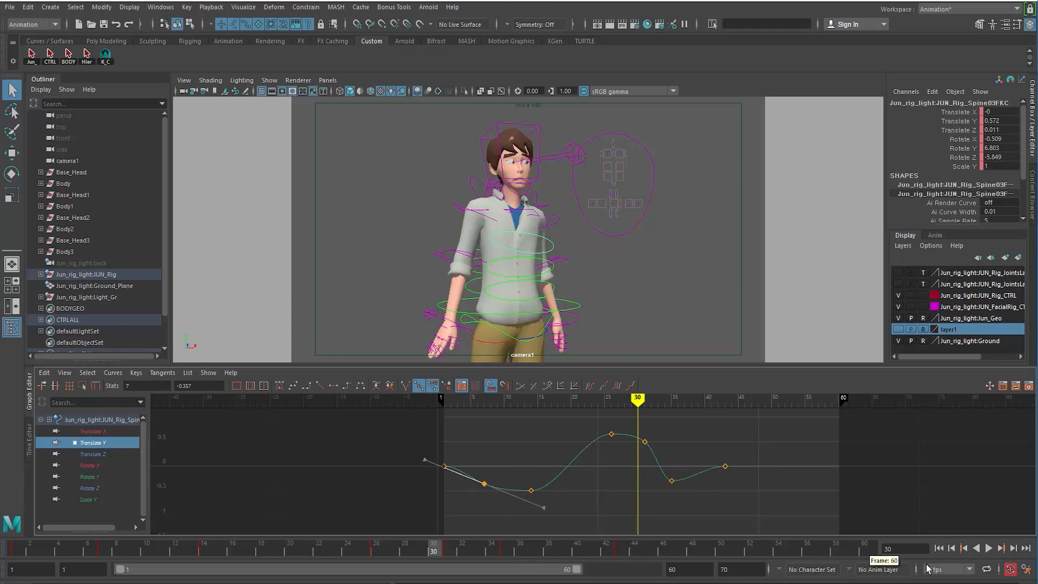
click(939, 549)
click(994, 551)
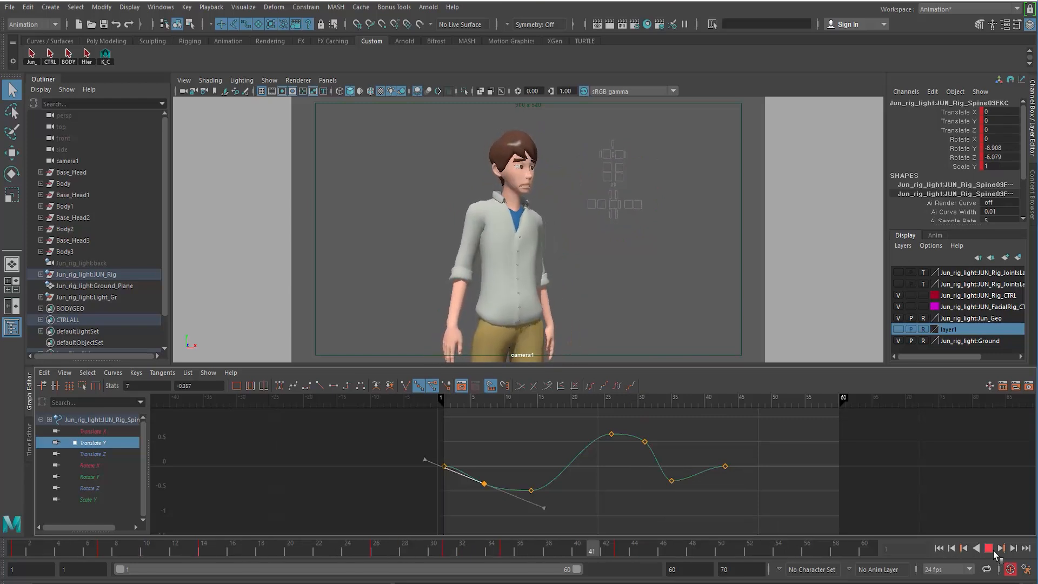
click(994, 550)
Scrub through the head motion, select the facial Head_CTRL, and set a key on it at frame 20
click(474, 150)
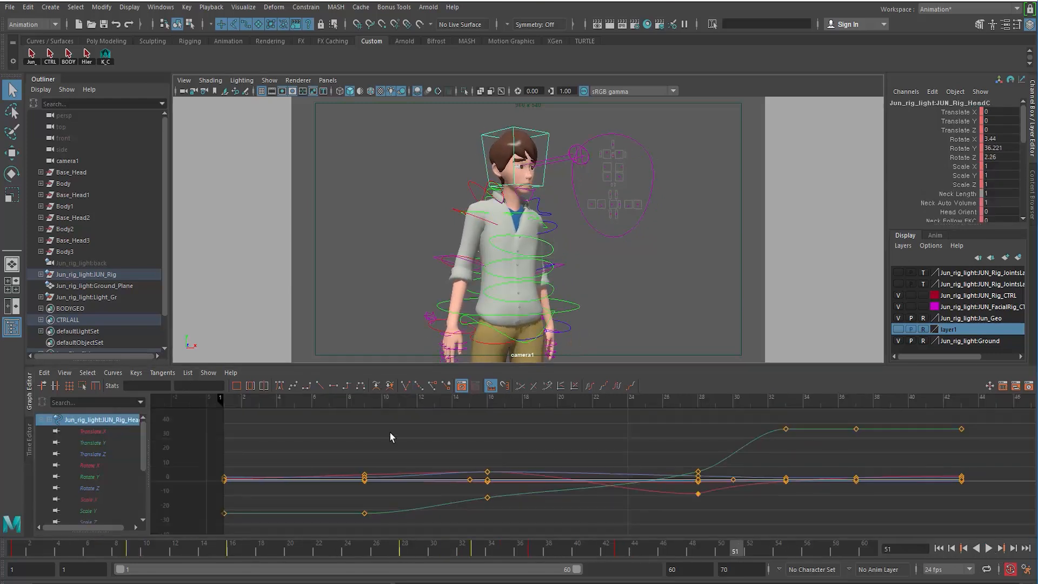
drag(141, 551, 321, 550)
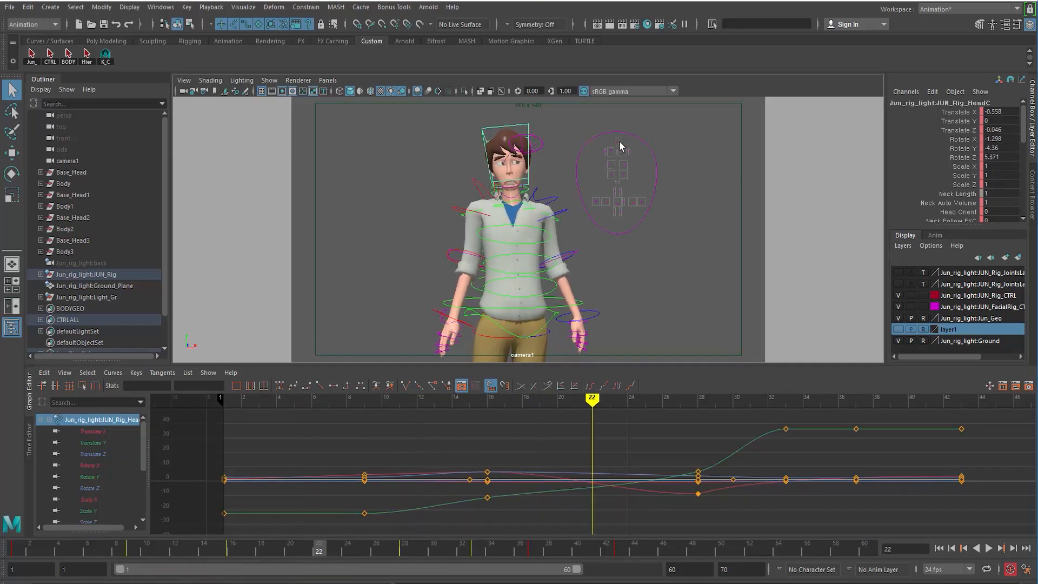
click(623, 219)
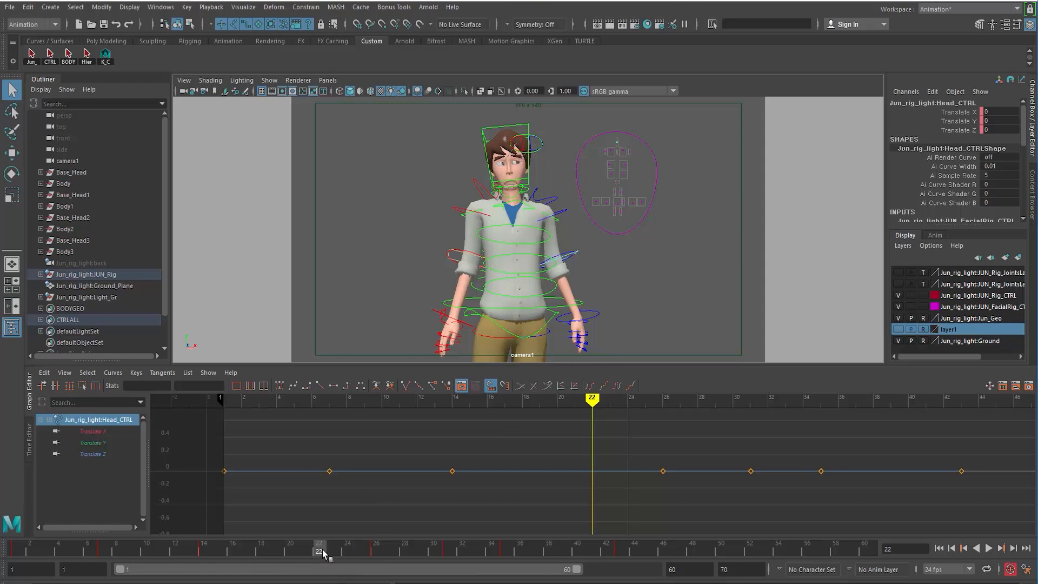
drag(323, 549, 294, 573)
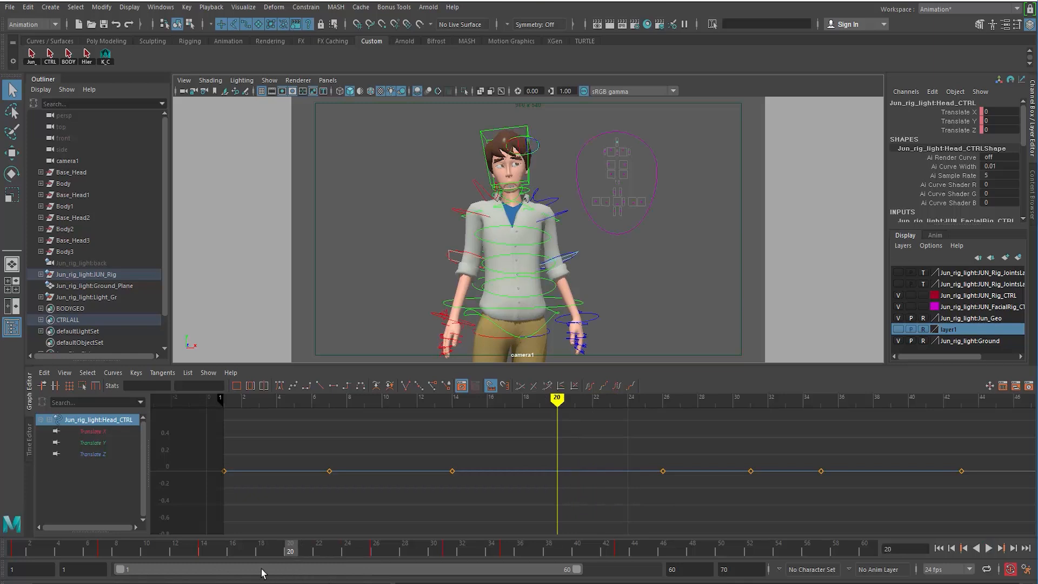
drag(221, 557, 305, 557)
drag(522, 460, 586, 493)
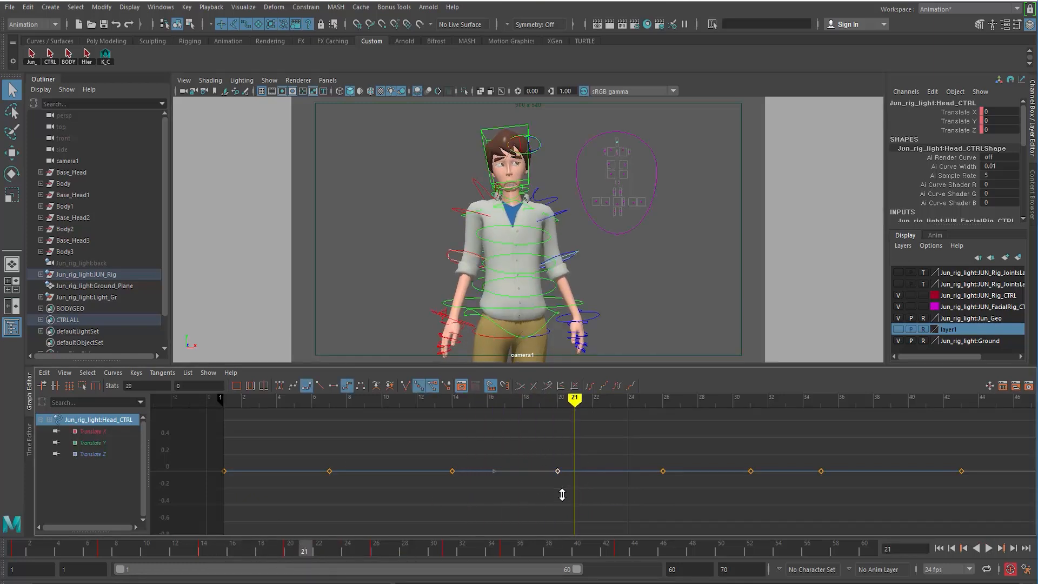
shift+middle_drag(561, 494, 566, 513)
click(204, 549)
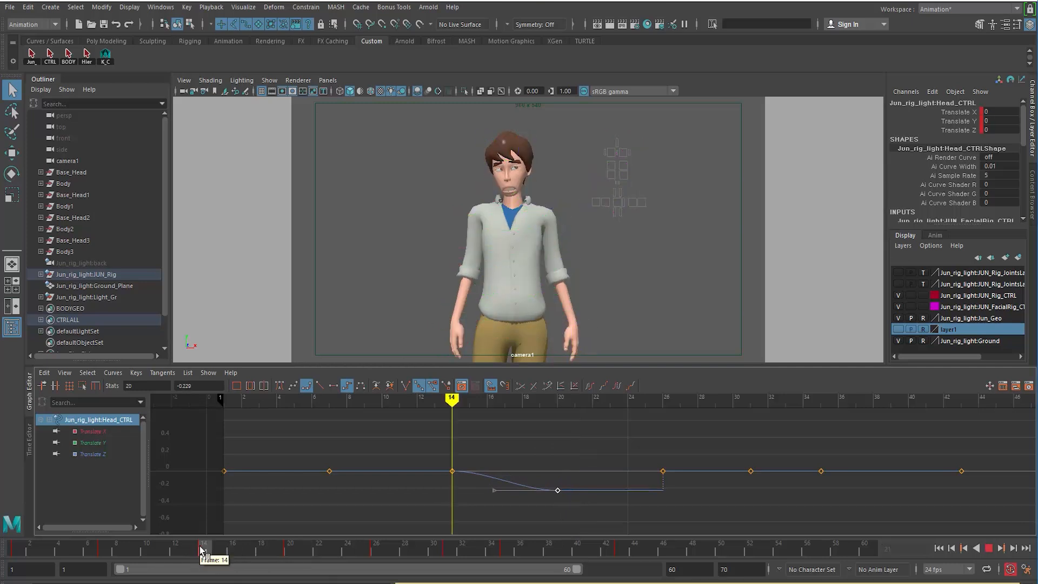
key(ctrl+z)
key(ctrl+z)
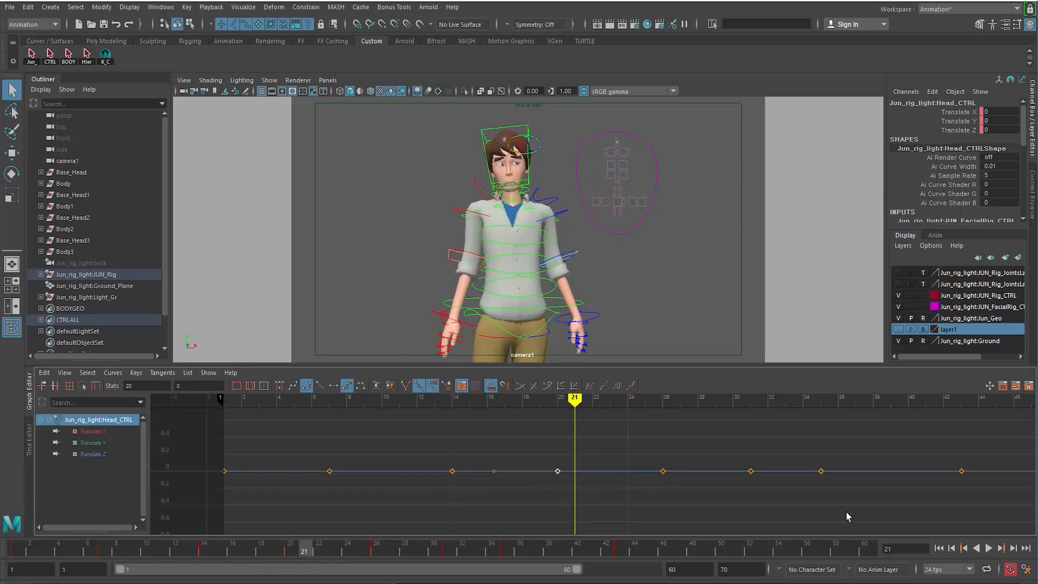
Give all the Head_CTRL keys auto tangents, lower the Translate Y key at frame 20 to about -0.215, and scrub through the change
drag(206, 444, 979, 532)
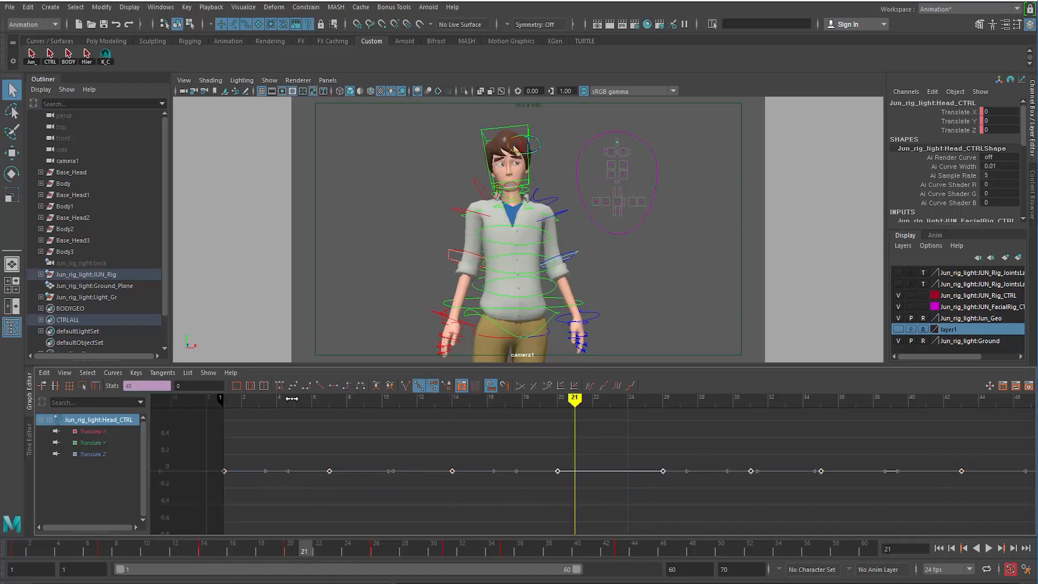
click(454, 443)
drag(568, 491, 565, 488)
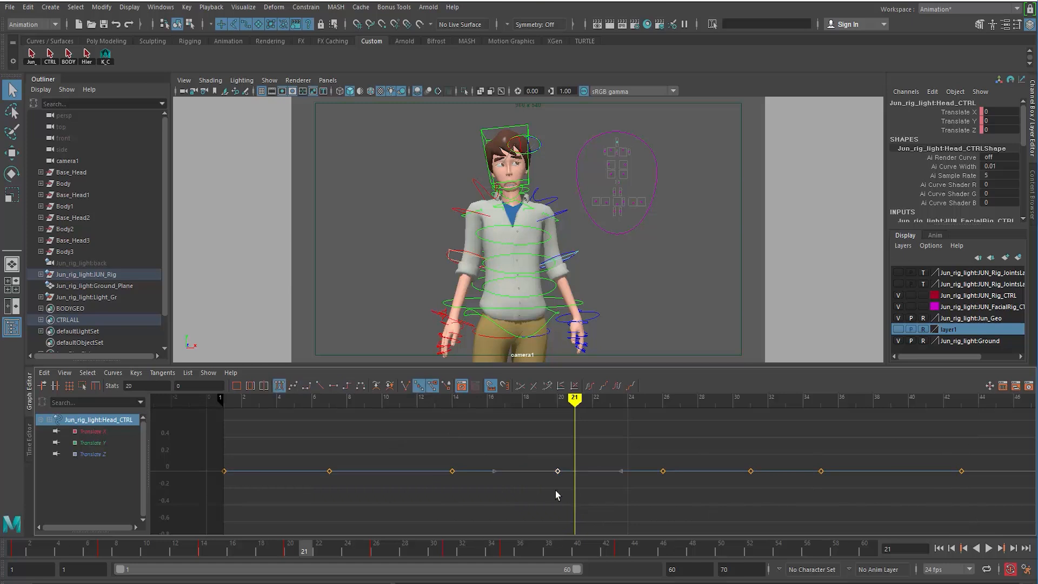
middle_drag(562, 484, 560, 515)
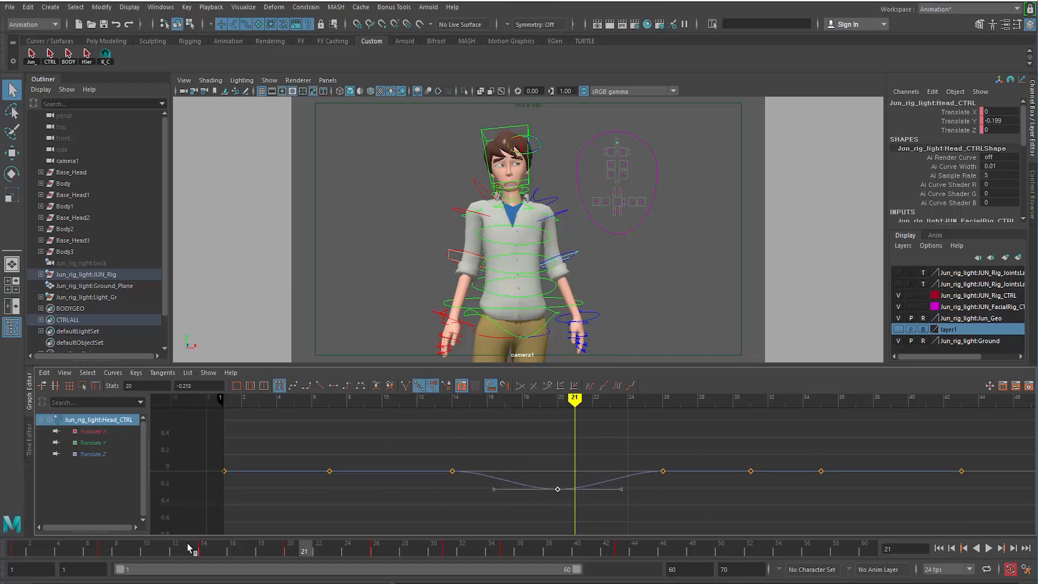
drag(187, 547, 291, 553)
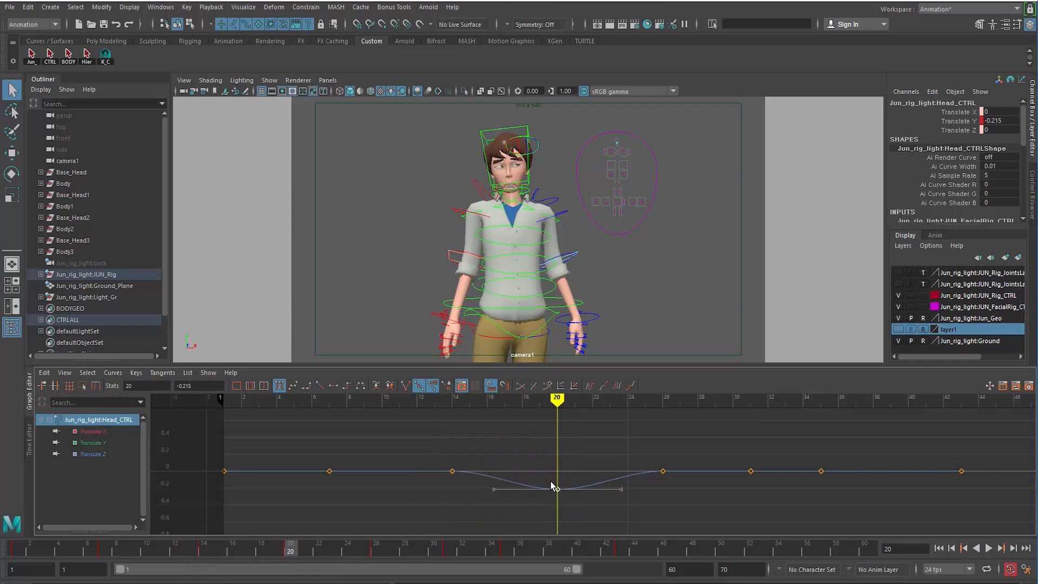
Raise the Head_CTRL Translate Y key at frame 20 to about -0.087, trying and undoing a steeper tangent at frame 14
middle_drag(552, 485, 566, 509)
drag(215, 548, 247, 551)
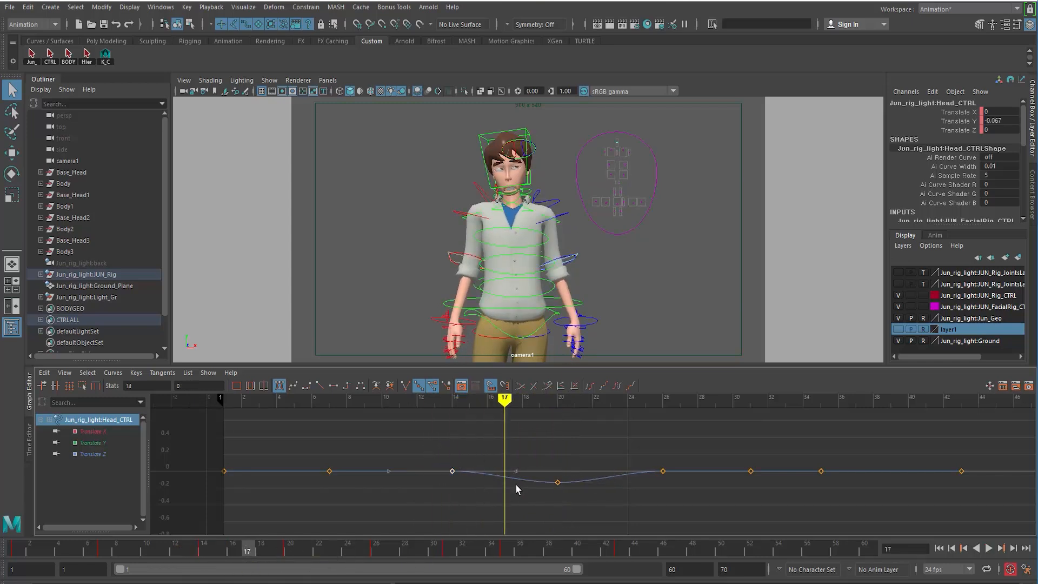
middle_drag(522, 484, 514, 498)
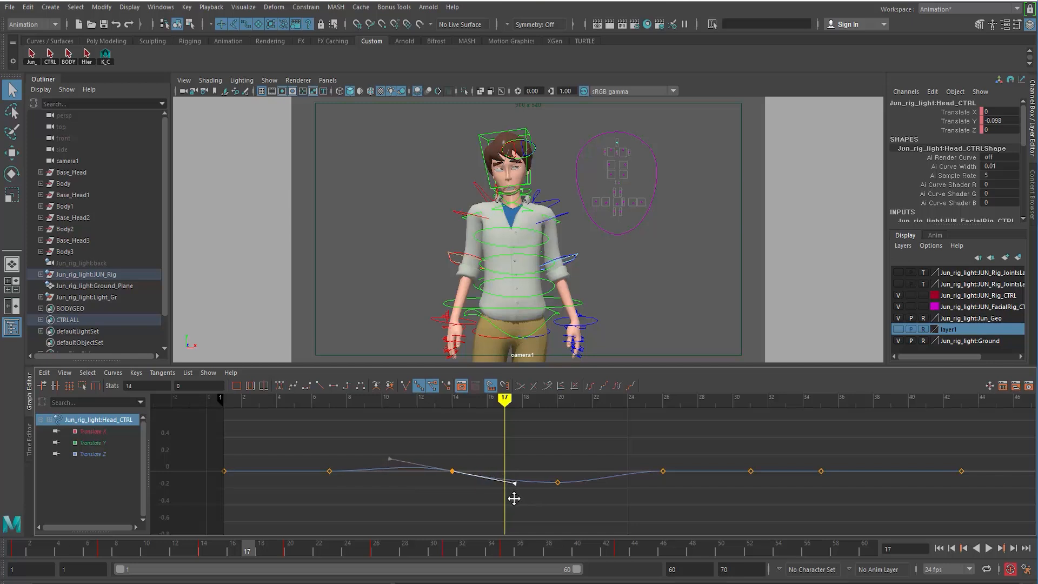
key(ctrl+z)
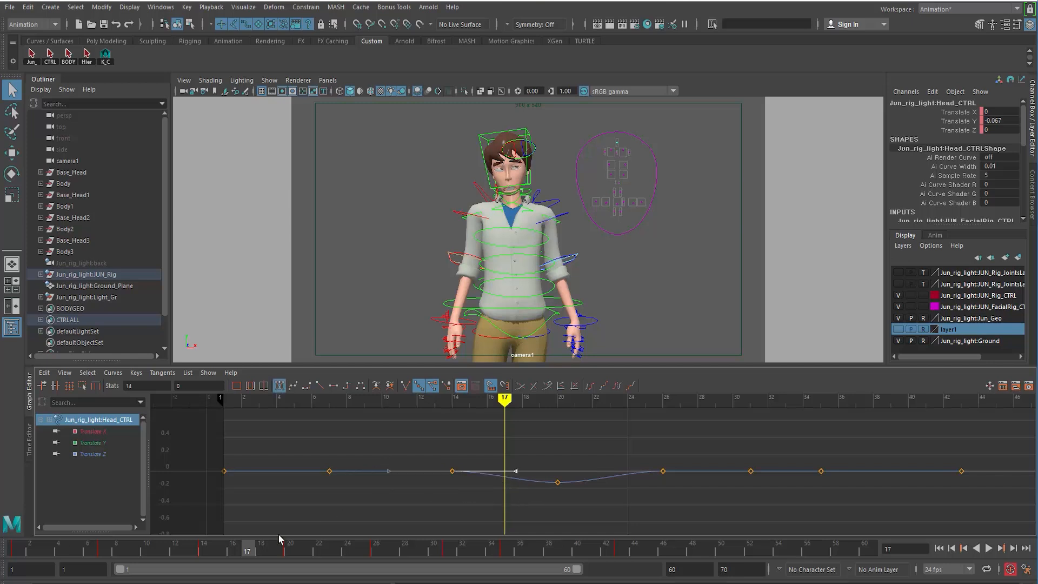
drag(195, 551, 276, 553)
middle_drag(553, 495, 554, 490)
Raise the Head_CTRL Translate Y key at frame 31 to about 0.074 and lower the frame 35 key to about -0.074
drag(192, 553, 446, 563)
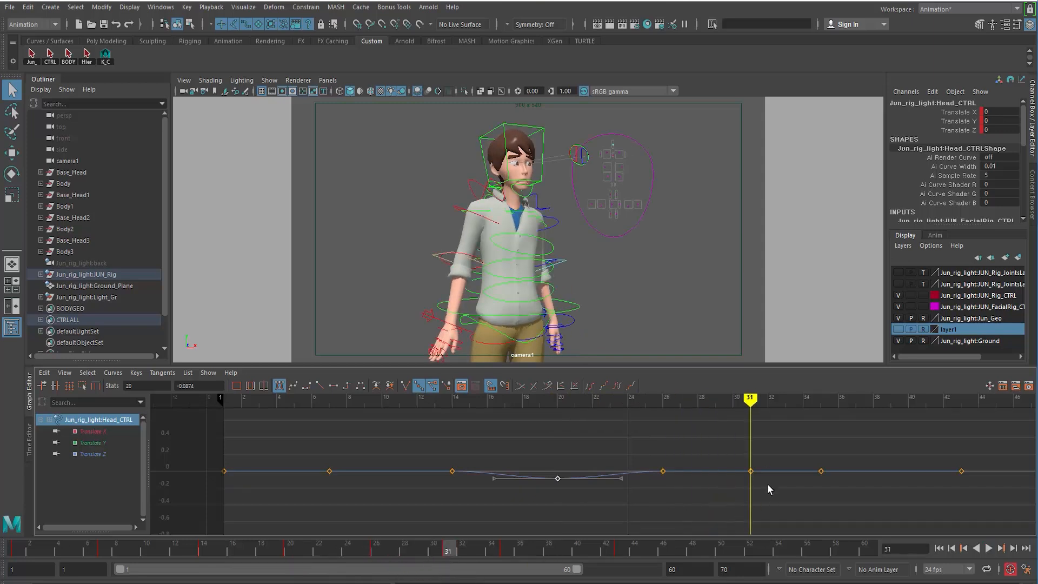
shift+middle_drag(741, 509, 695, 510)
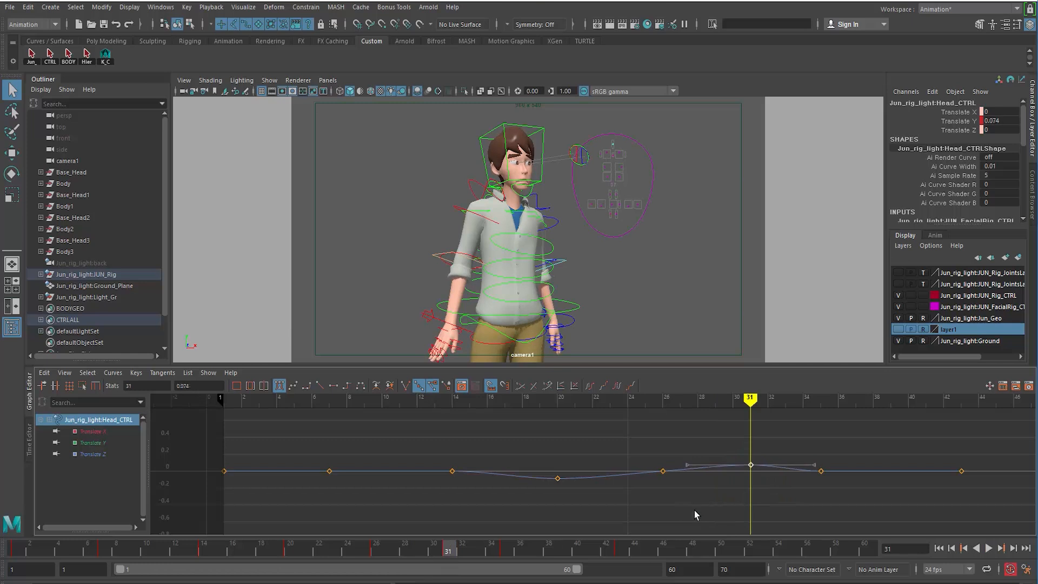
drag(274, 553, 505, 568)
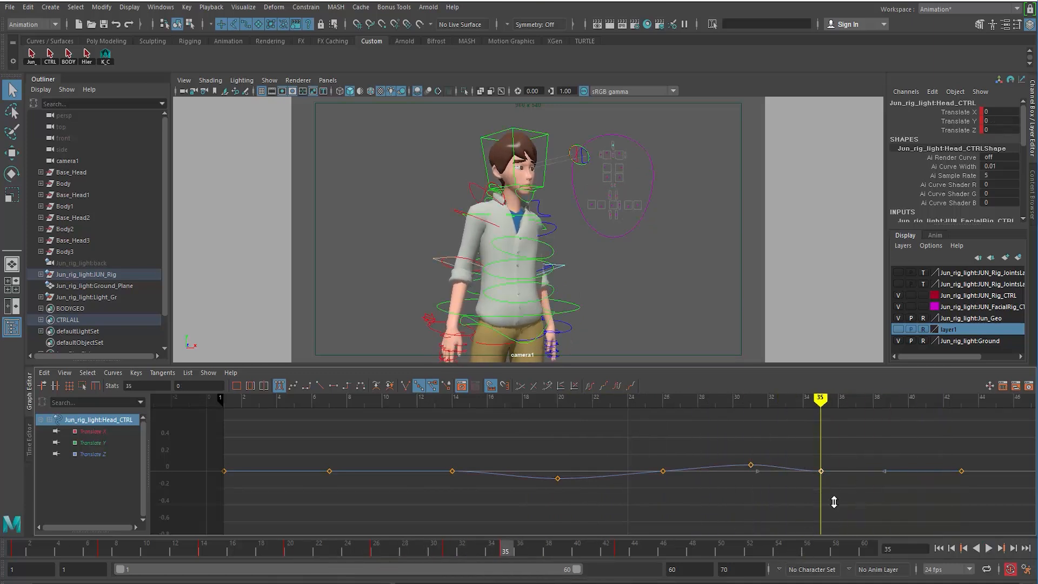
middle_drag(834, 503, 834, 507)
Play the animation from frame 1 to review the head's stretch and squash
click(940, 549)
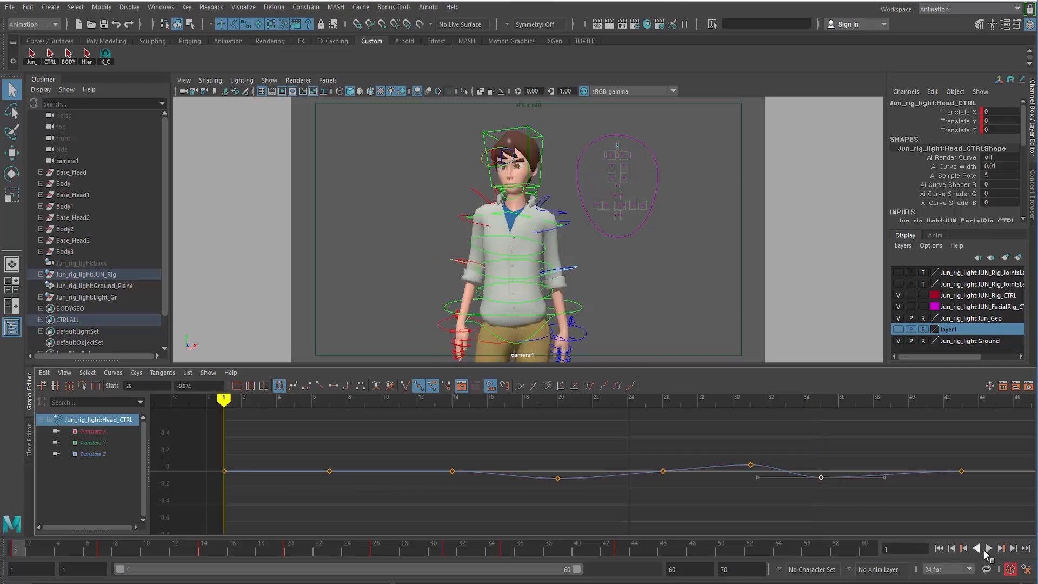
click(988, 548)
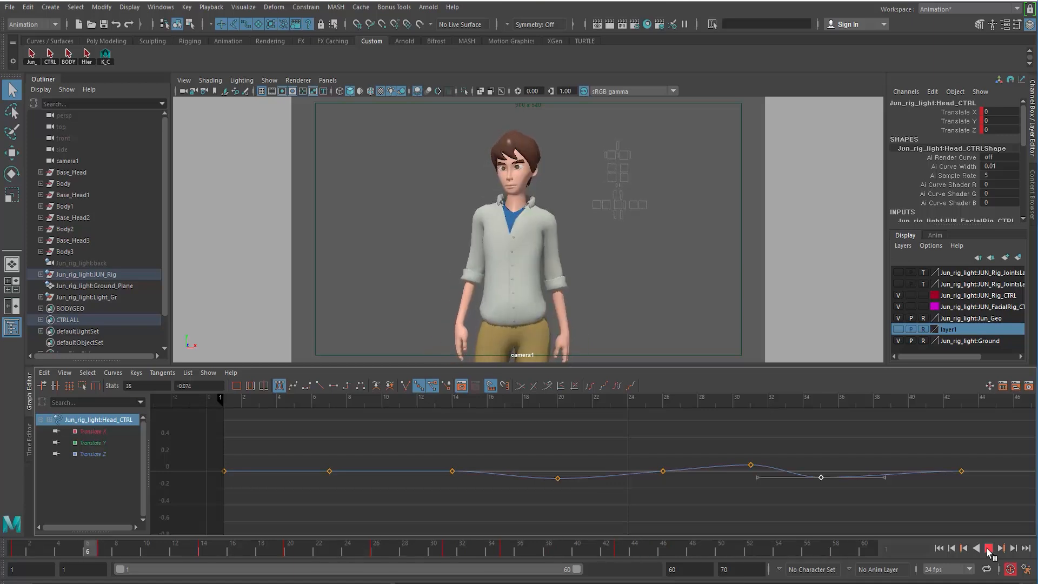
click(988, 548)
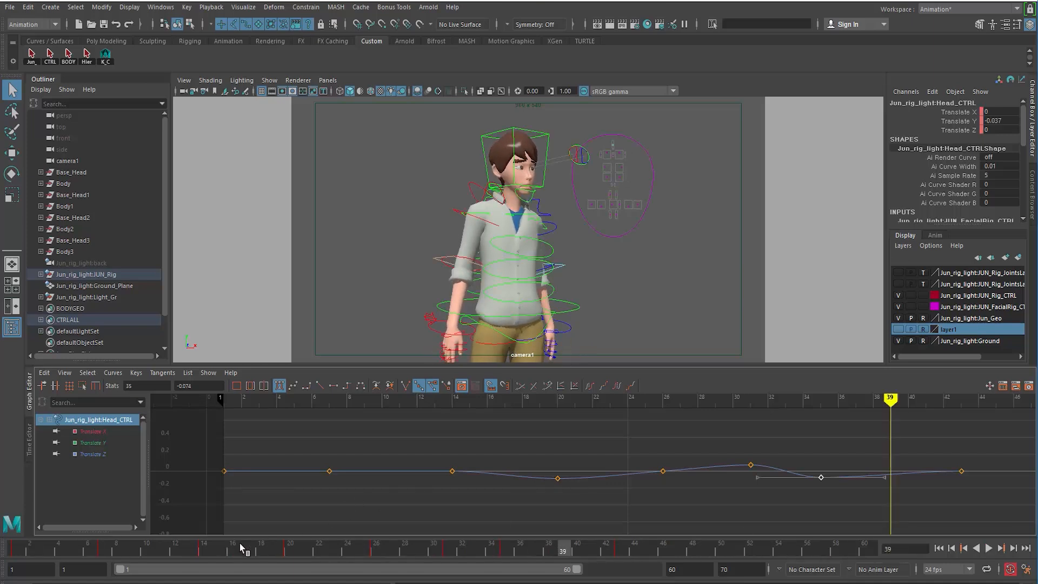
Lower the Head_CTRL Translate Y key at frame 14 to about -0.054 and delete the key at frame 20
drag(241, 548, 290, 557)
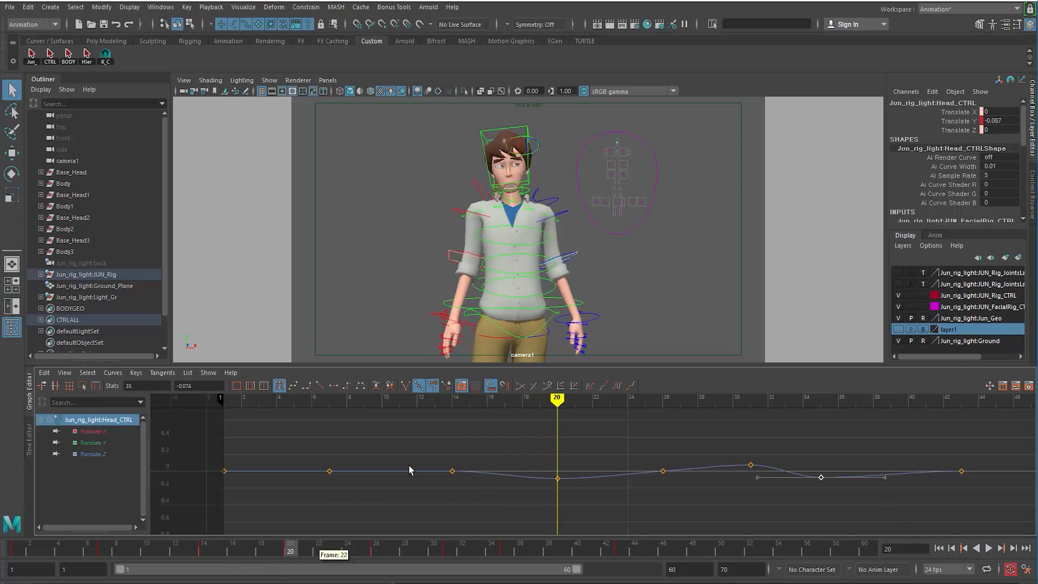
middle_drag(455, 486, 455, 497)
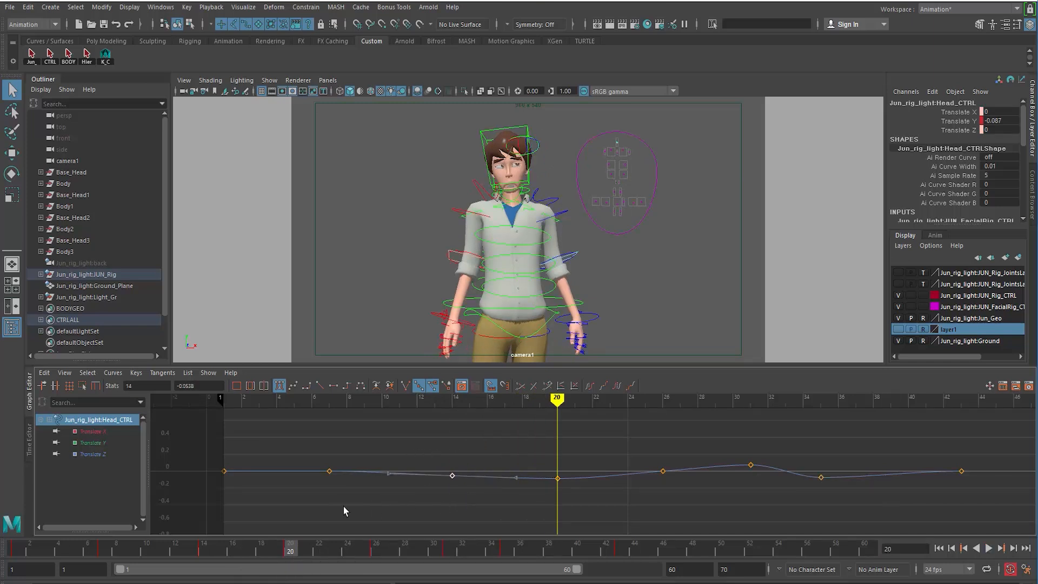
drag(235, 549, 175, 572)
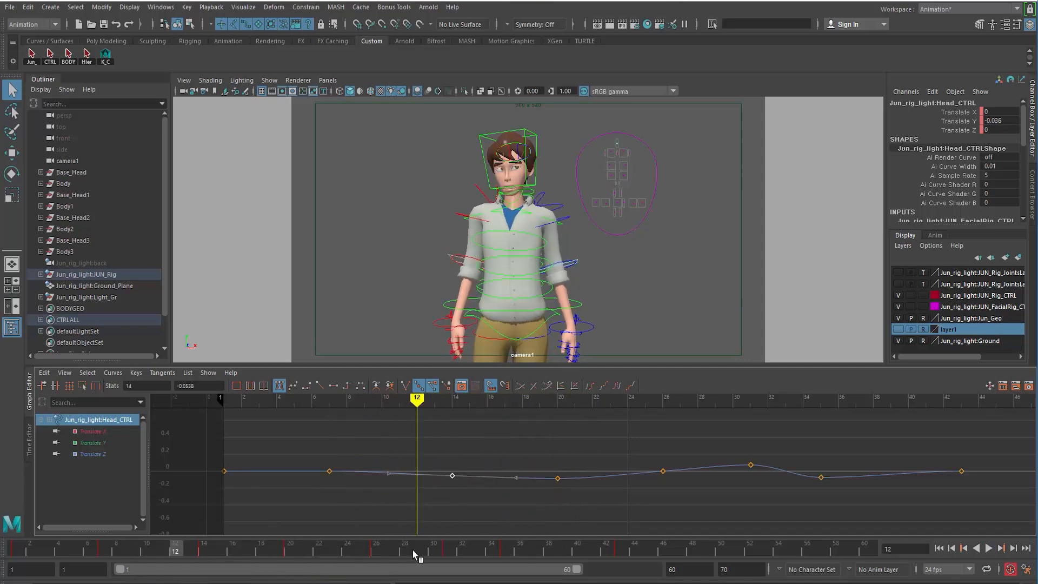
click(558, 478)
drag(387, 549, 290, 567)
key(Delete)
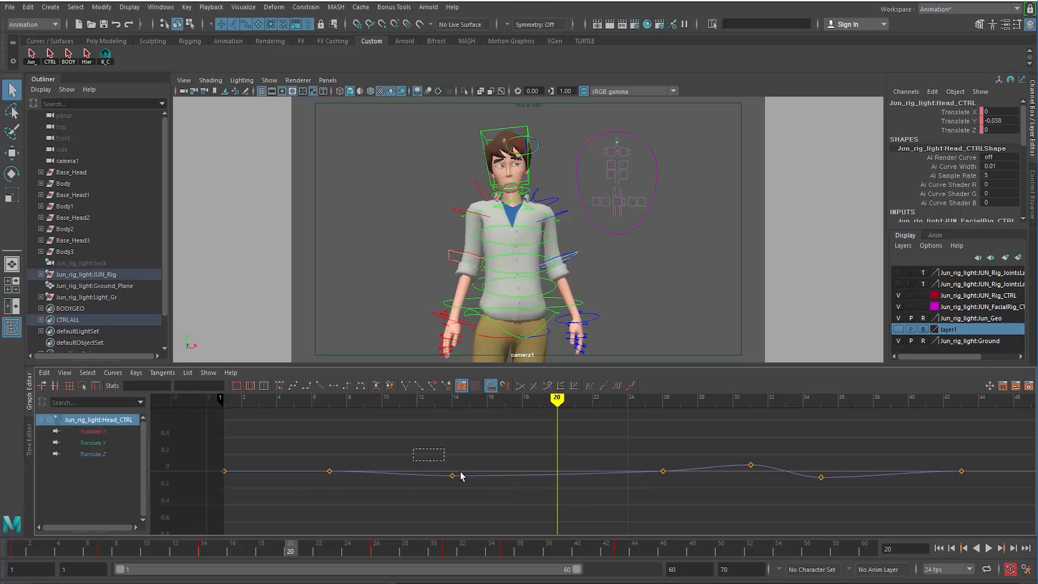
Lower the Head_CTRL Translate Y key at frame 14 further to about -0.121 and play the animation from frame 1
drag(460, 472, 476, 501)
shift+middle_drag(462, 496, 462, 498)
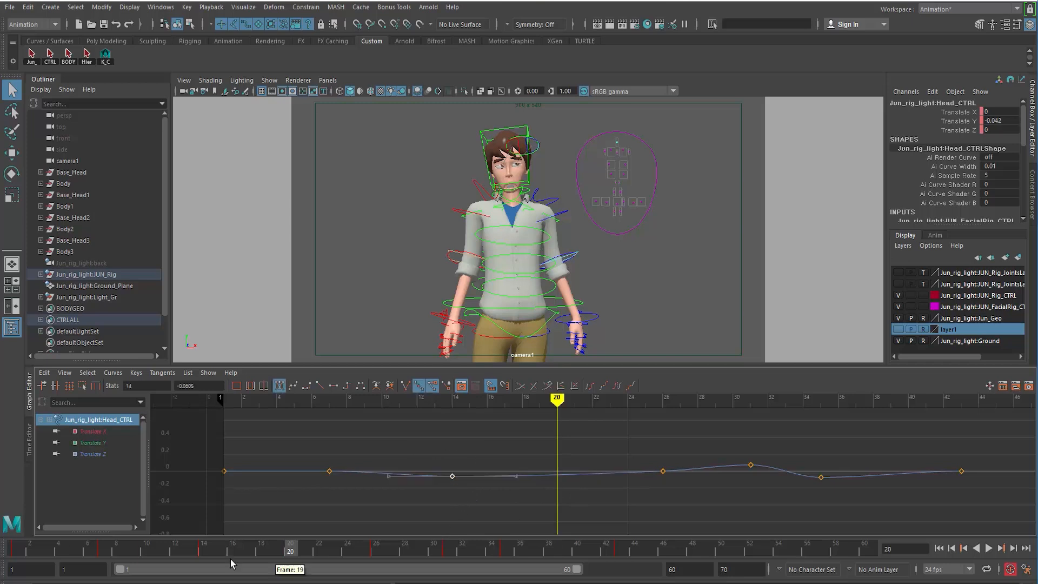
drag(185, 550, 333, 572)
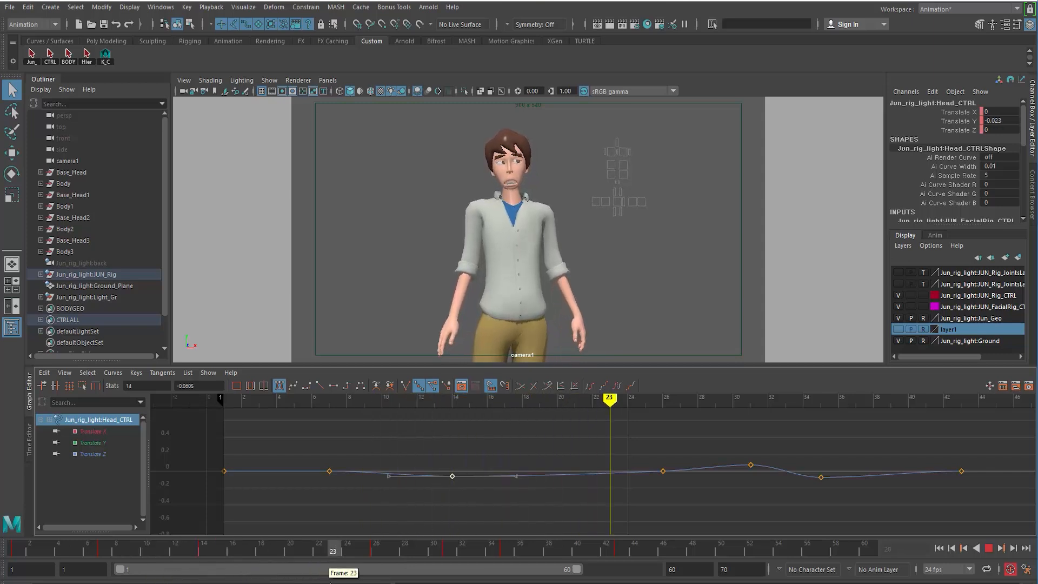
middle_drag(487, 502, 475, 508)
drag(265, 546, 16, 555)
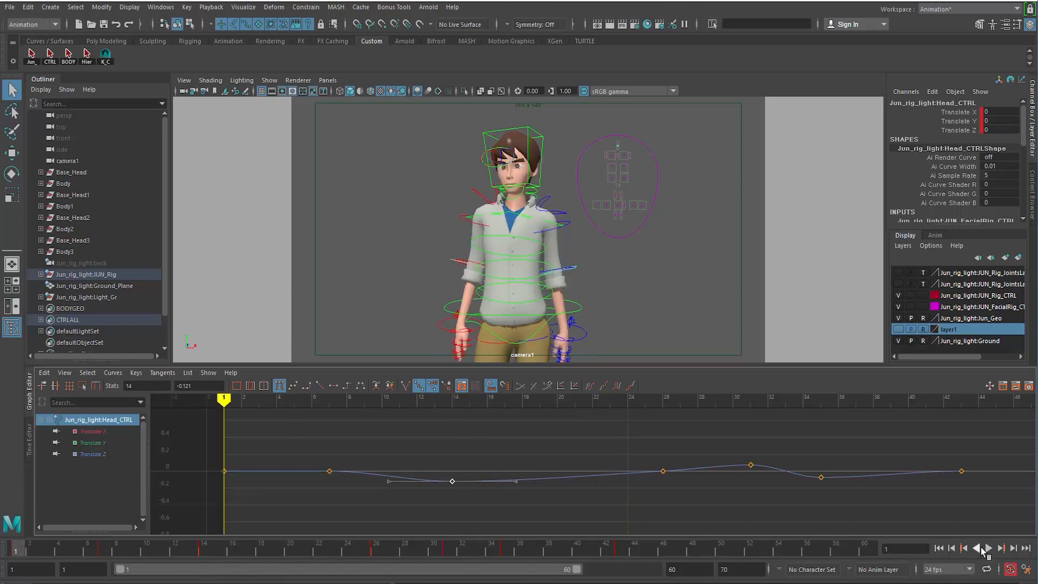
click(989, 548)
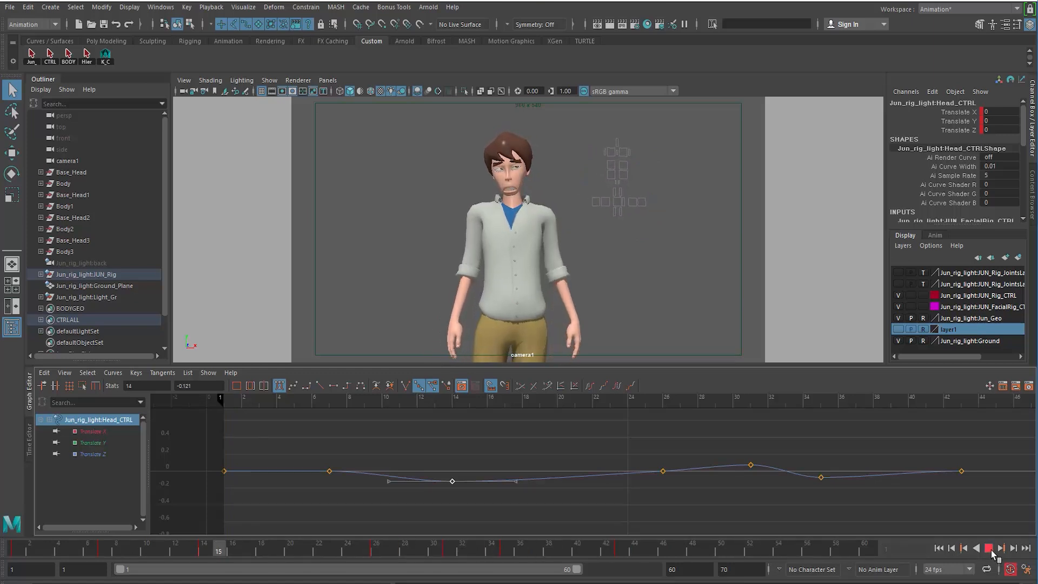
click(991, 550)
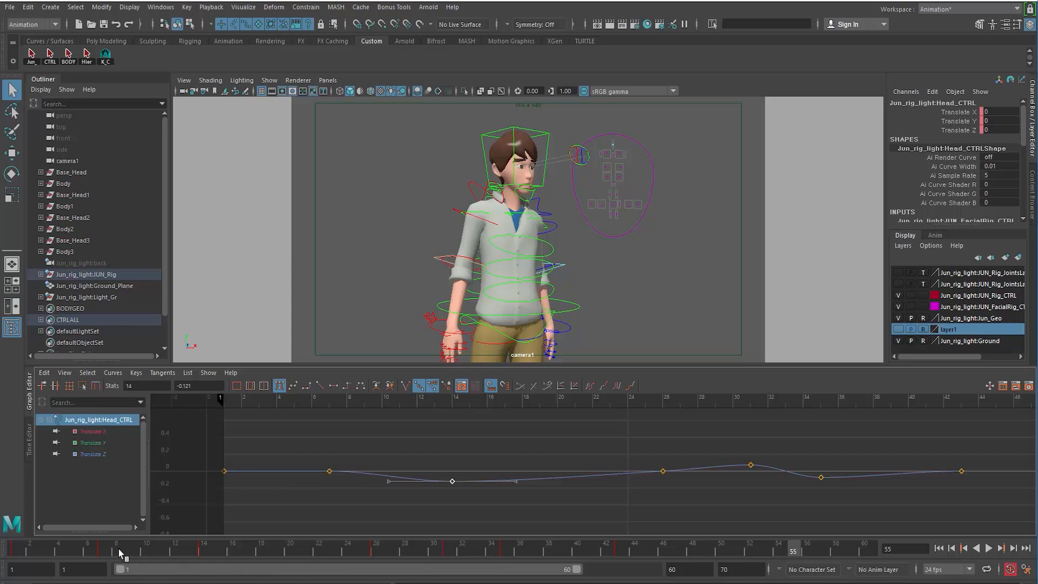
Scrub through the head turn up to frame 43 to check the squash and stretch poses
drag(122, 552, 204, 565)
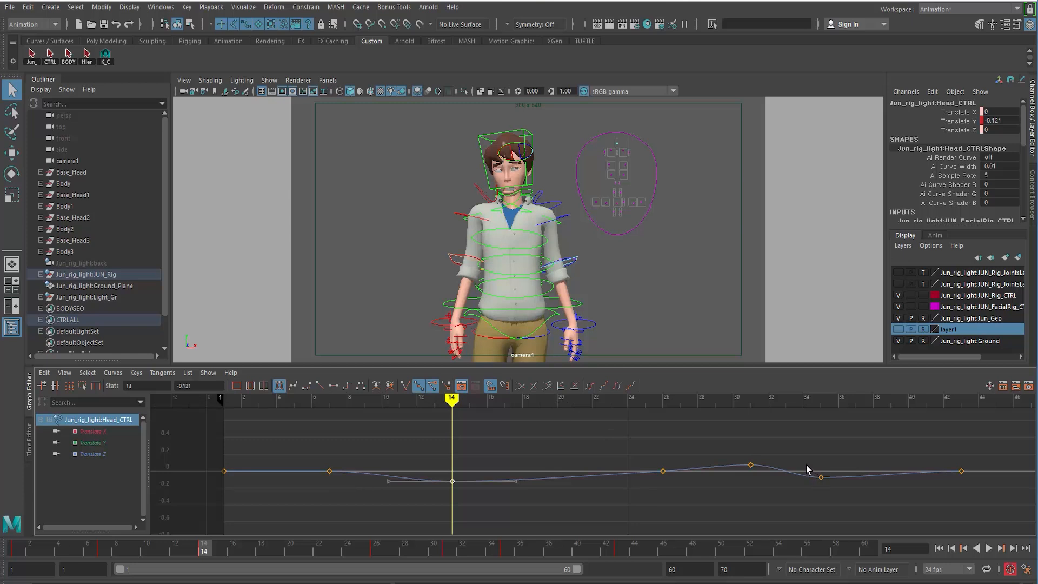
drag(807, 465, 847, 487)
click(778, 503)
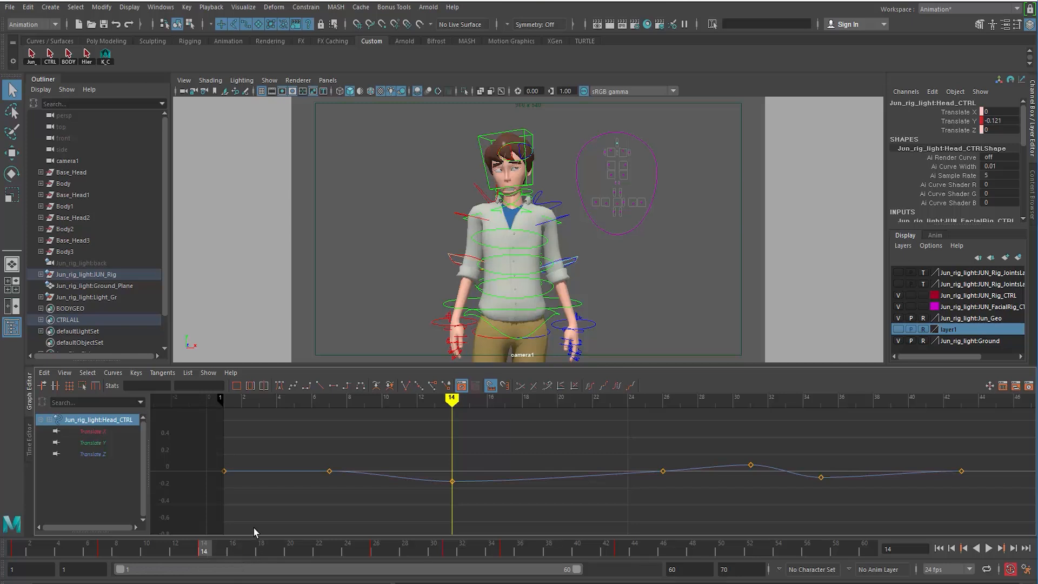
drag(223, 547, 619, 544)
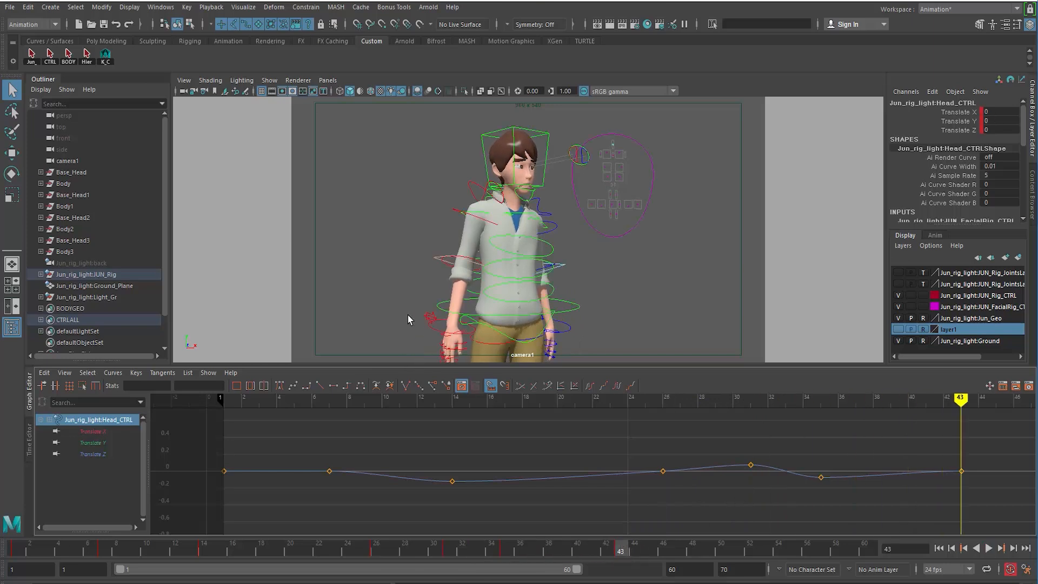